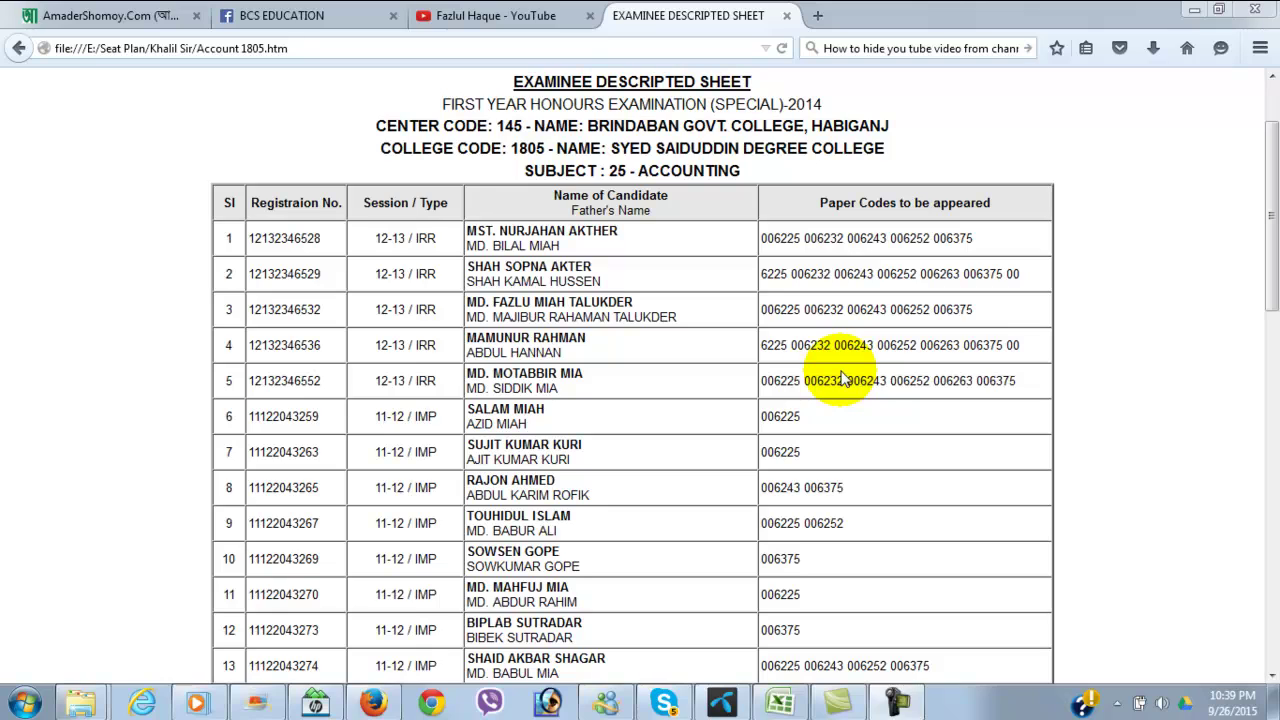
click(834, 377)
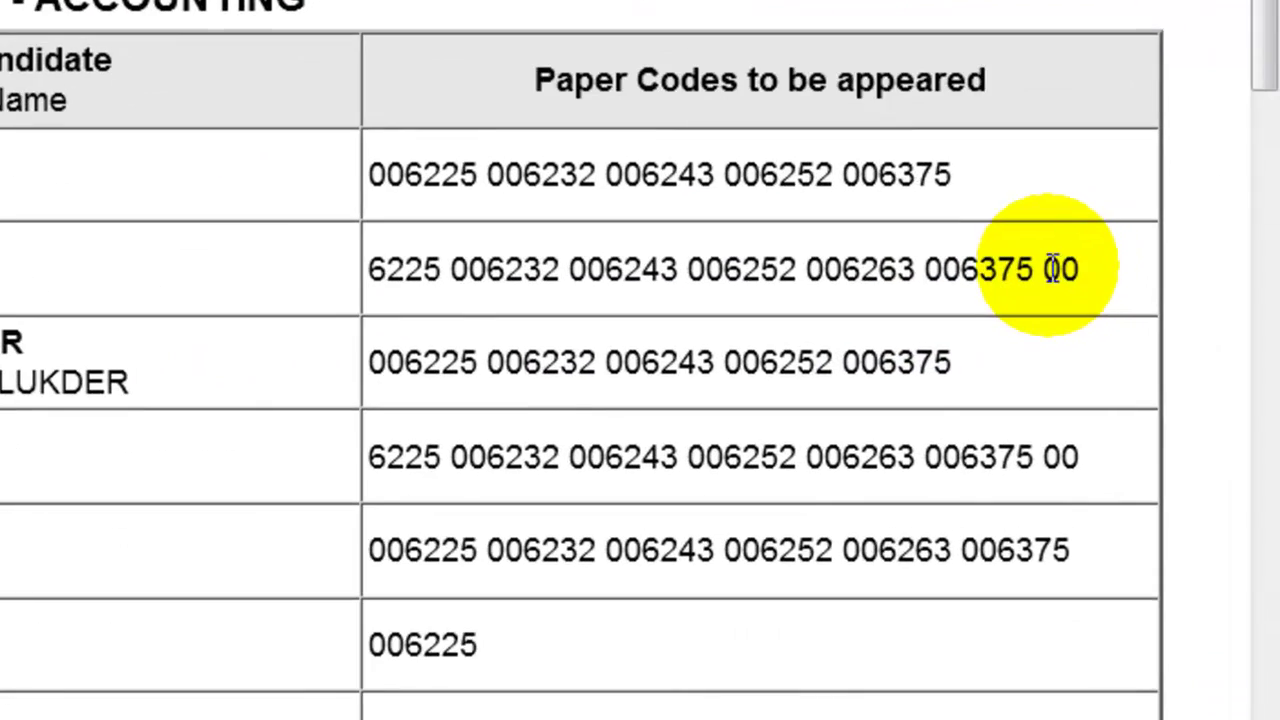
double_click(1056, 269)
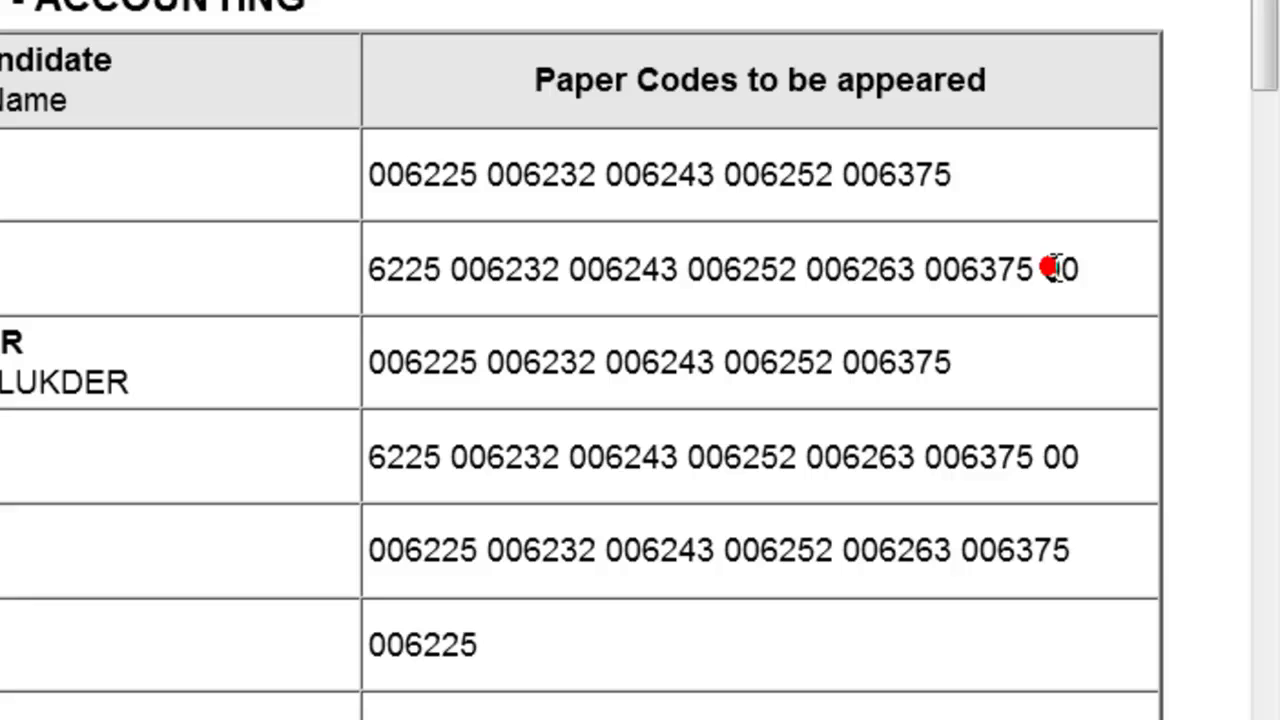
click(735, 270)
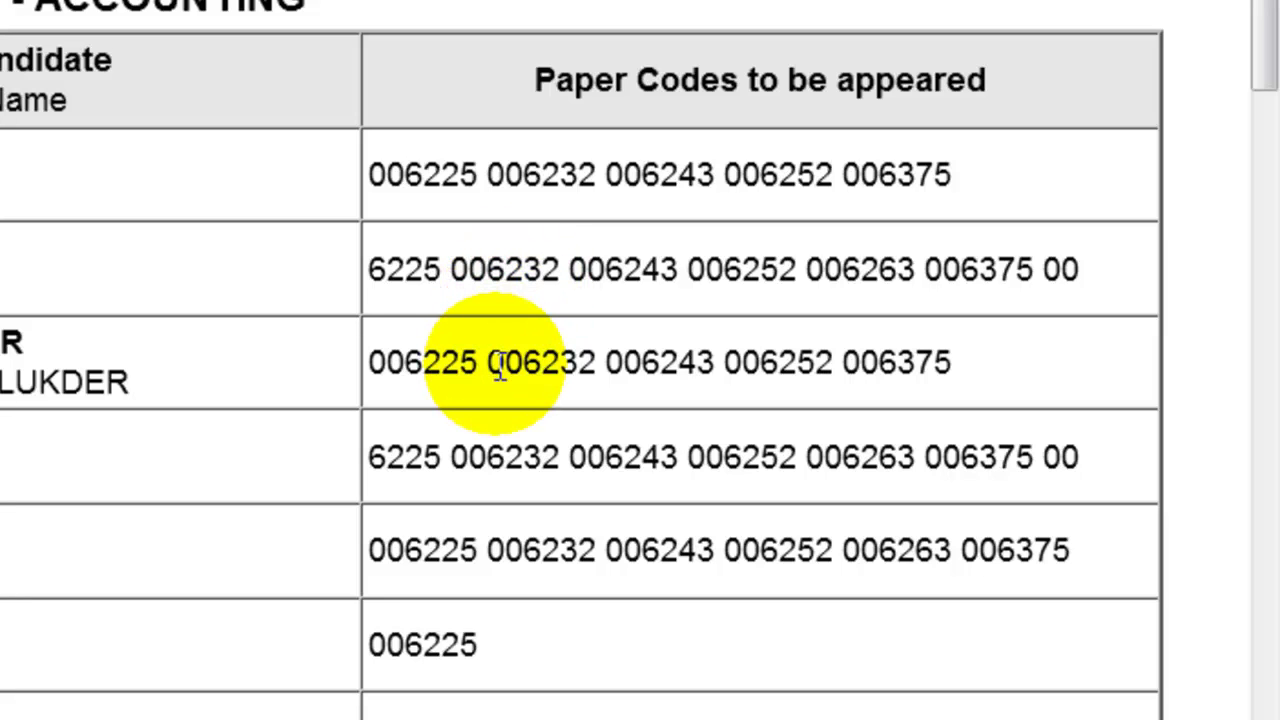
click(455, 270)
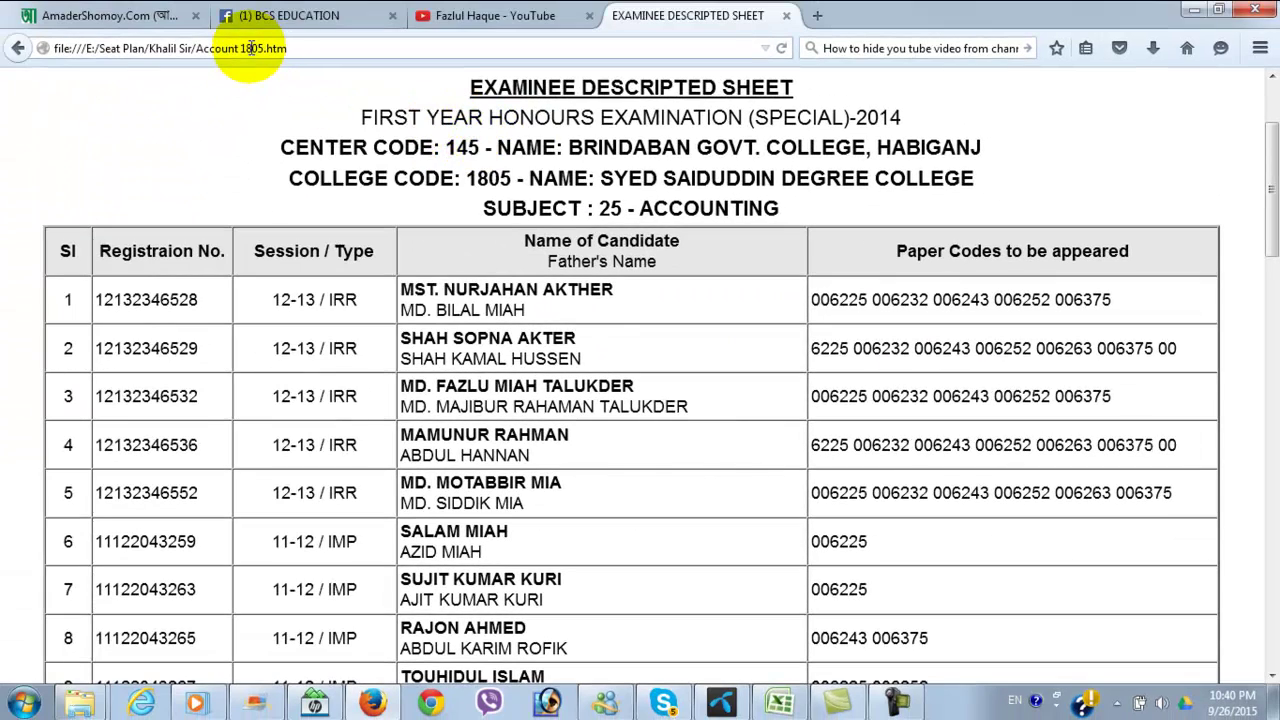
Step: Copy the full local address of the Account 1805.htm page open in the browser
click(251, 50)
right_click(238, 45)
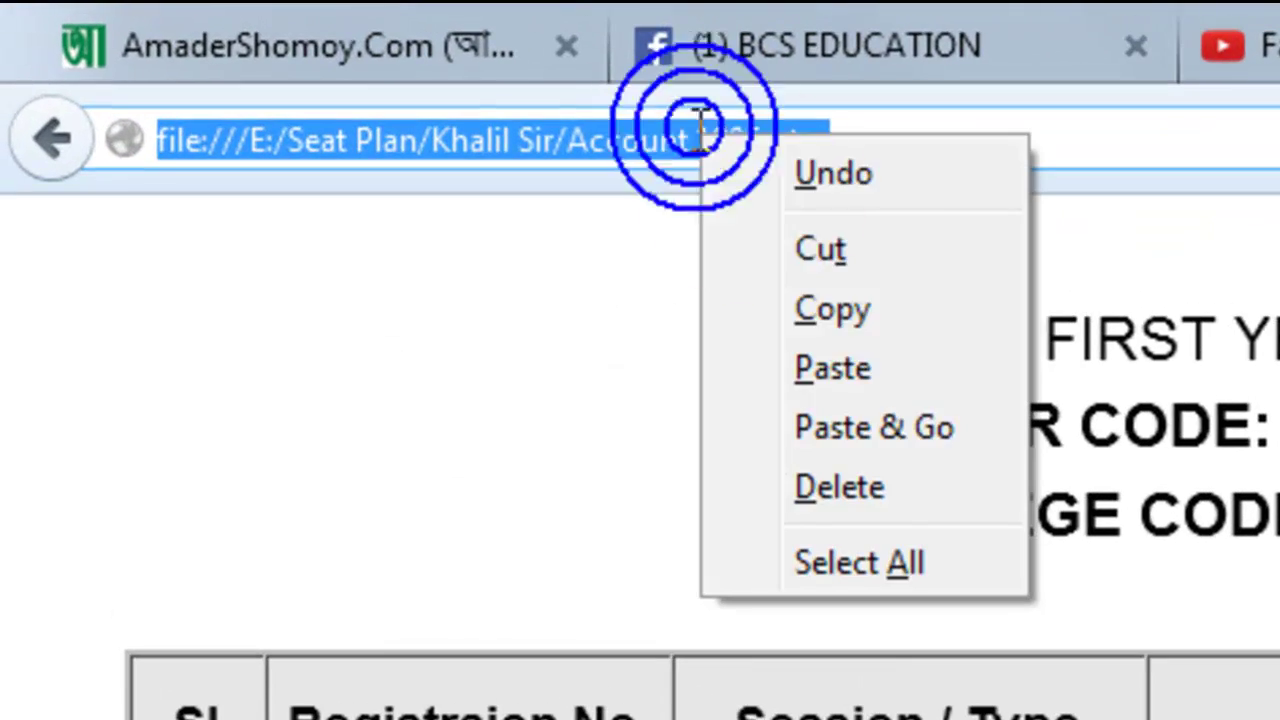
click(898, 310)
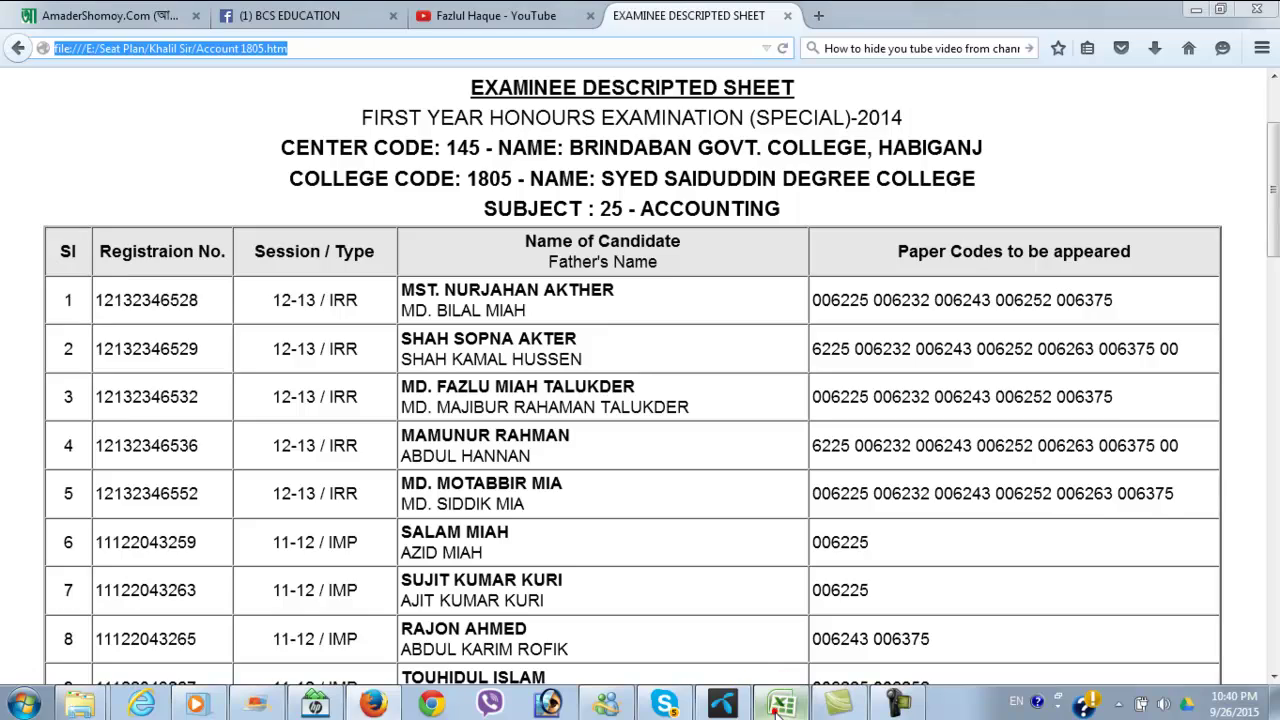
Step: Switch to the blank Excel workbook, start a new web query and decline to continue running scripts on its start page
click(778, 706)
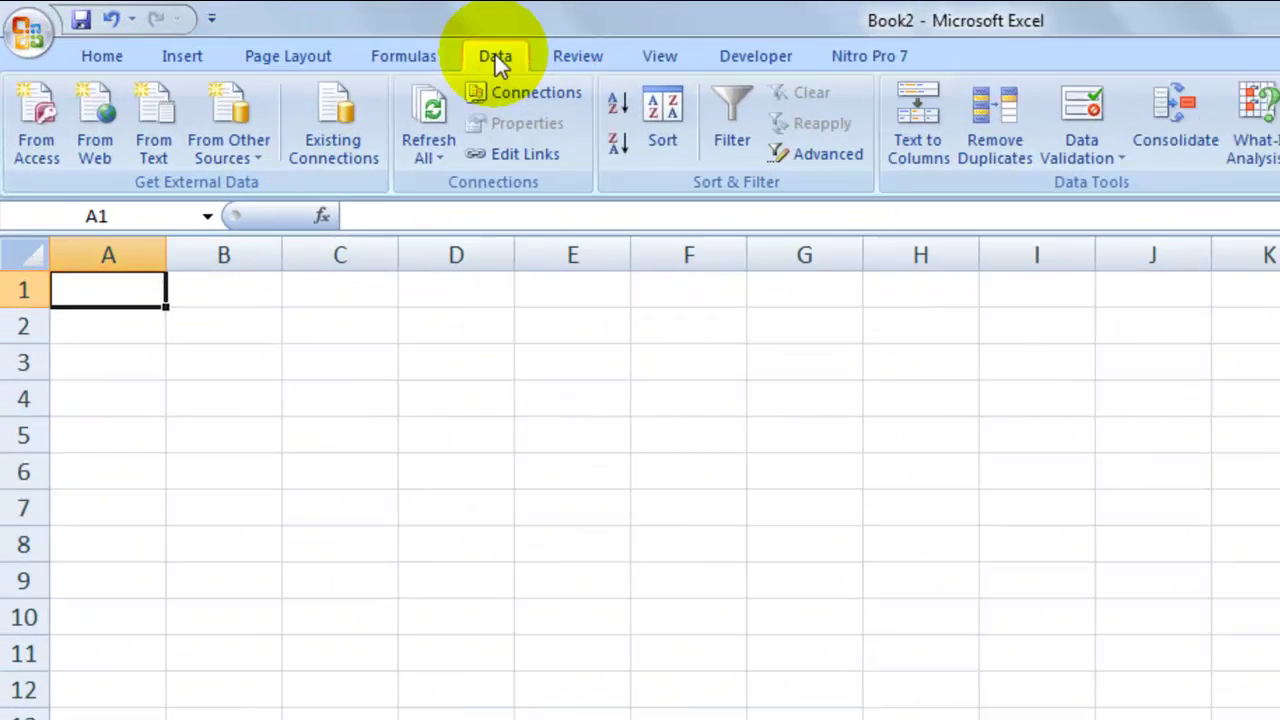
click(330, 37)
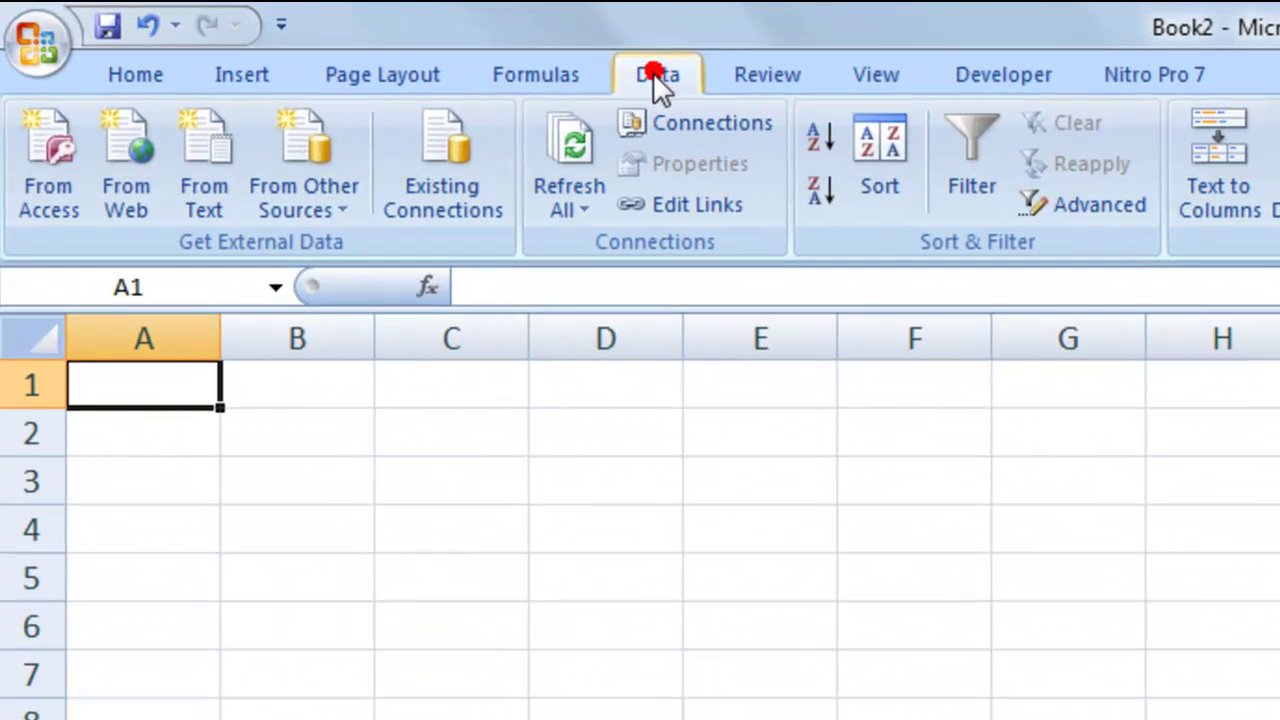
click(145, 178)
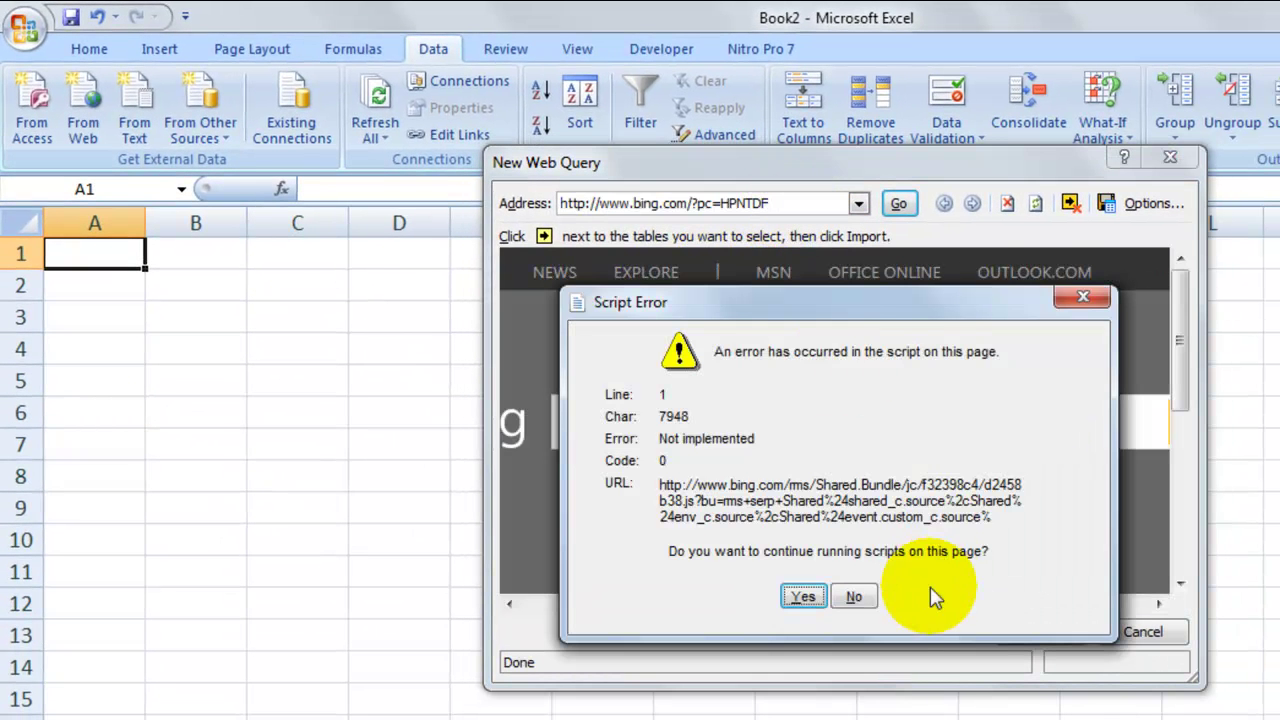
click(853, 597)
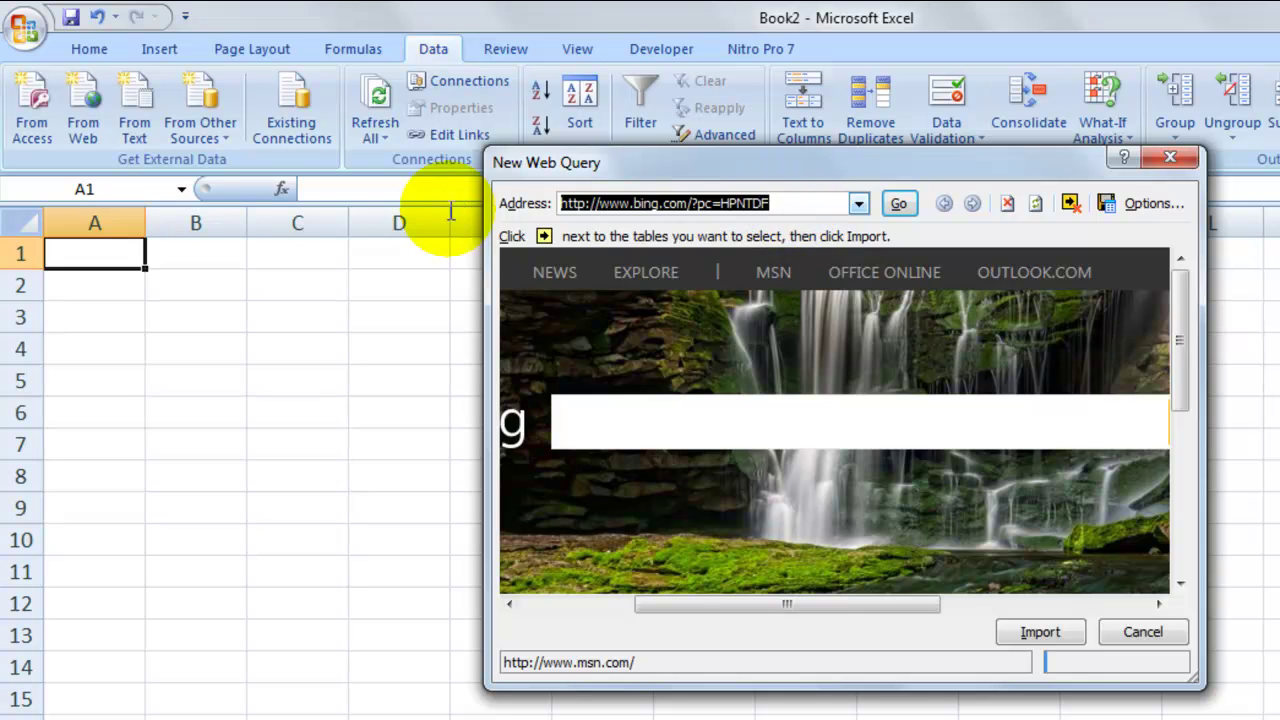
Step: Load the copied Account 1805.htm address in the web query and import the page into the existing worksheet at cell A1
right_click(709, 207)
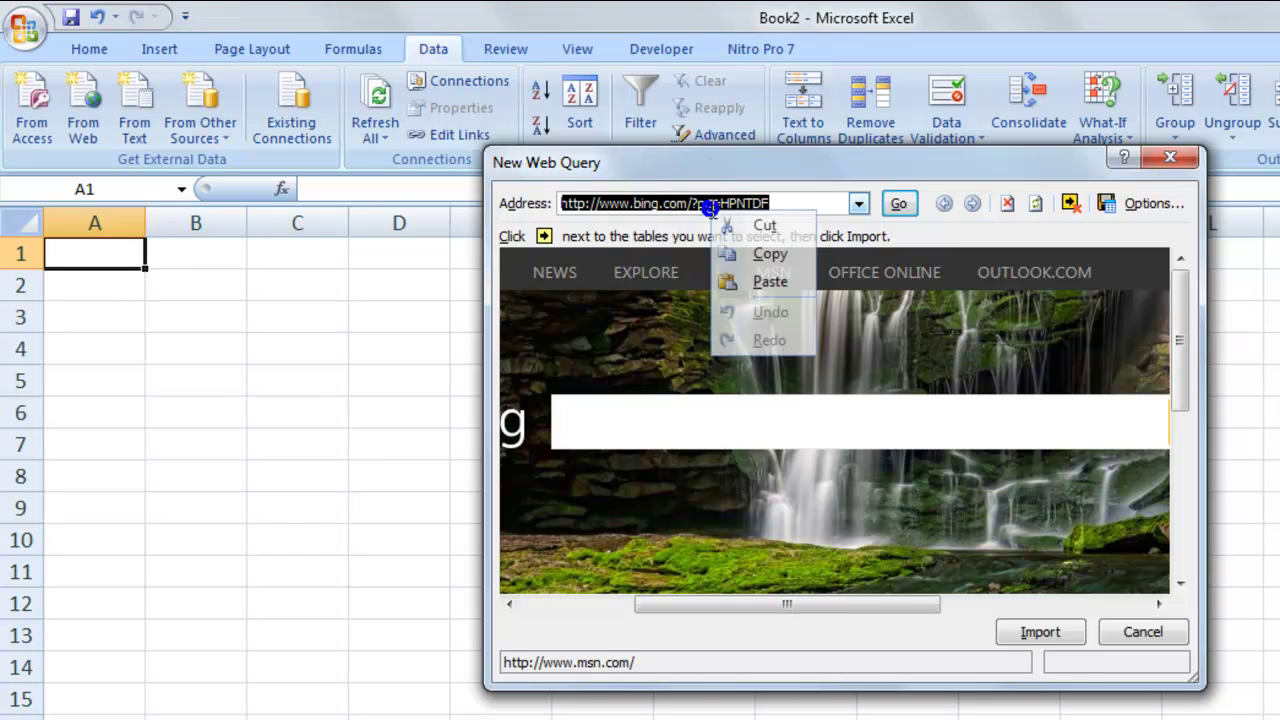
click(770, 281)
click(897, 206)
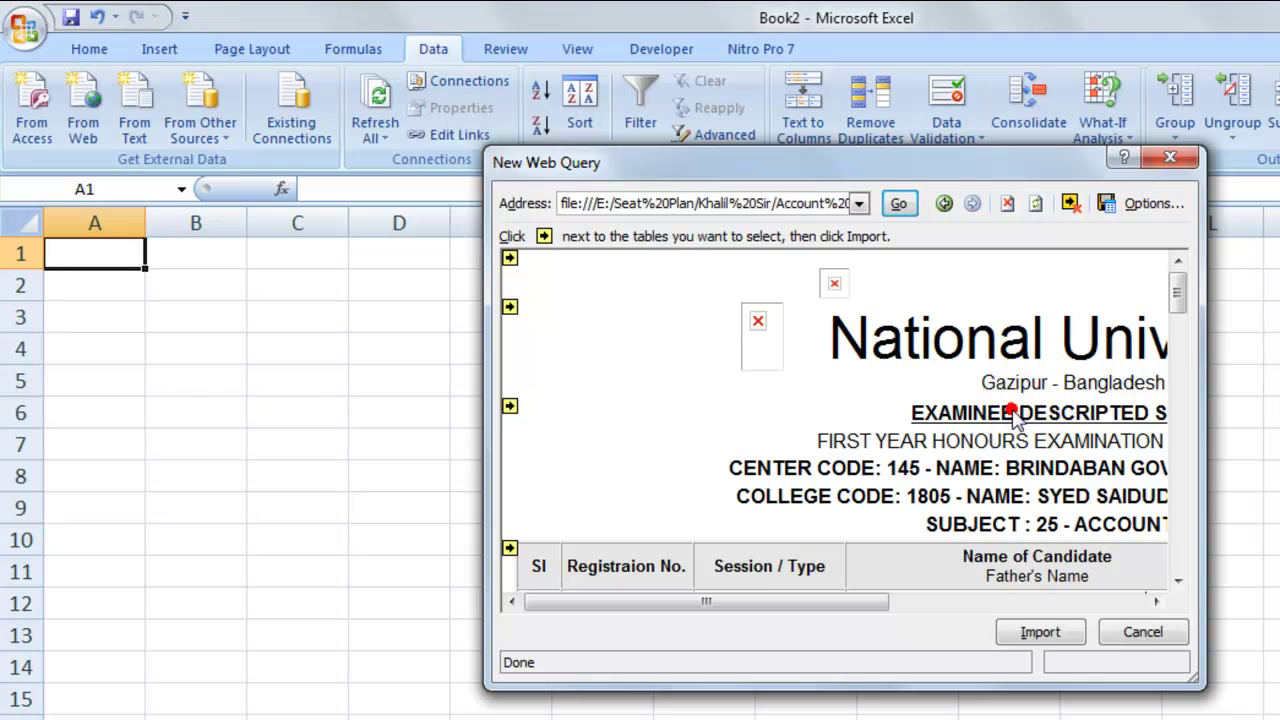
scroll(1035, 405, down, 6)
click(1040, 632)
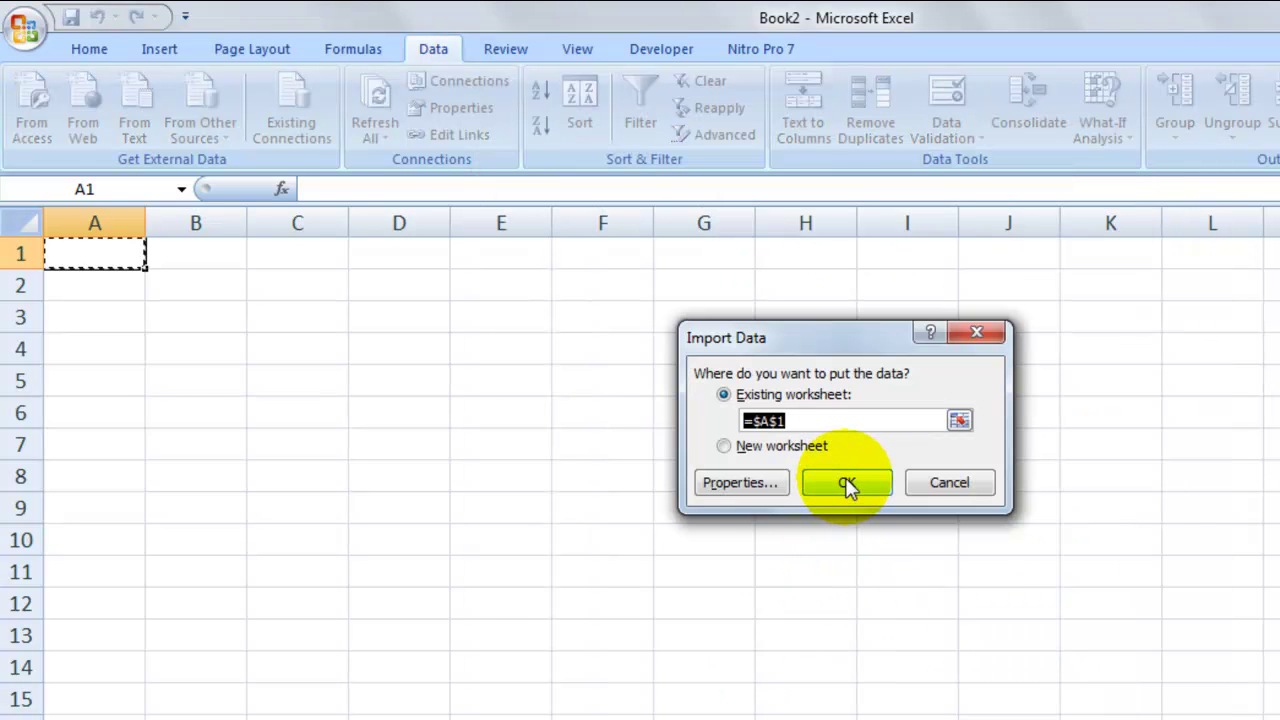
click(846, 484)
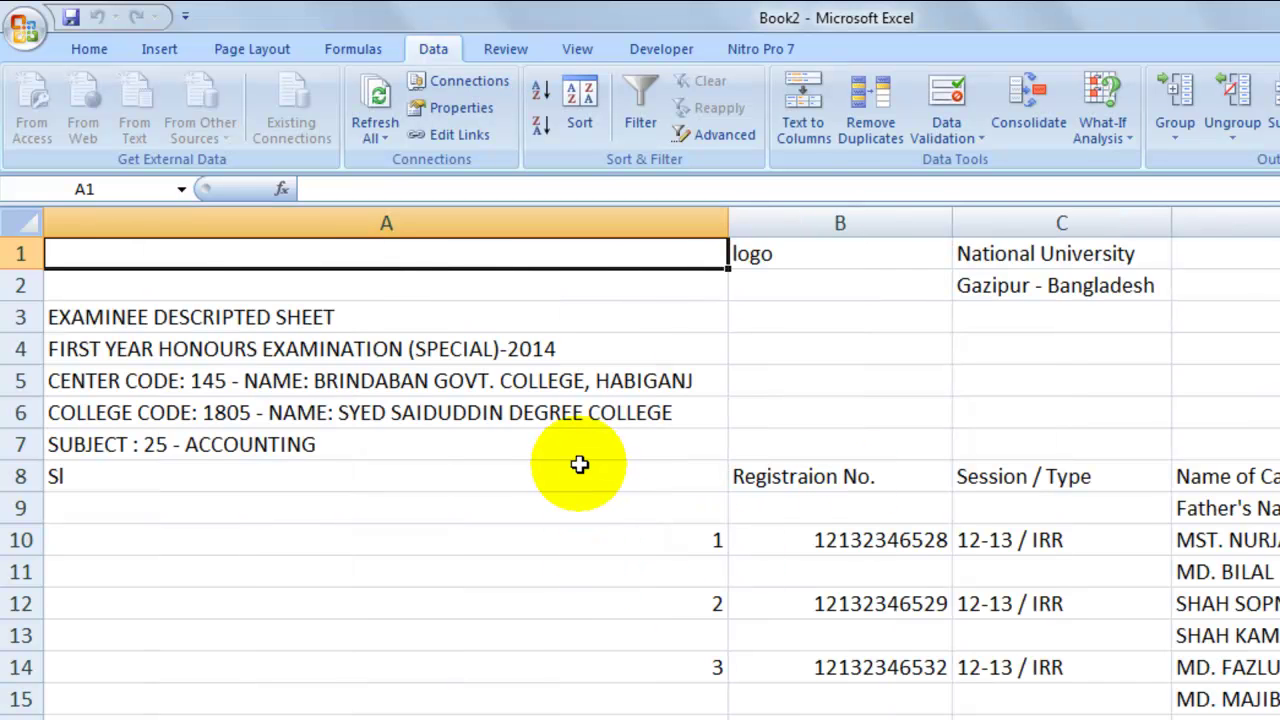
Step: Delete column A, which holds the title lines and the Sl serial numbers
click(422, 218)
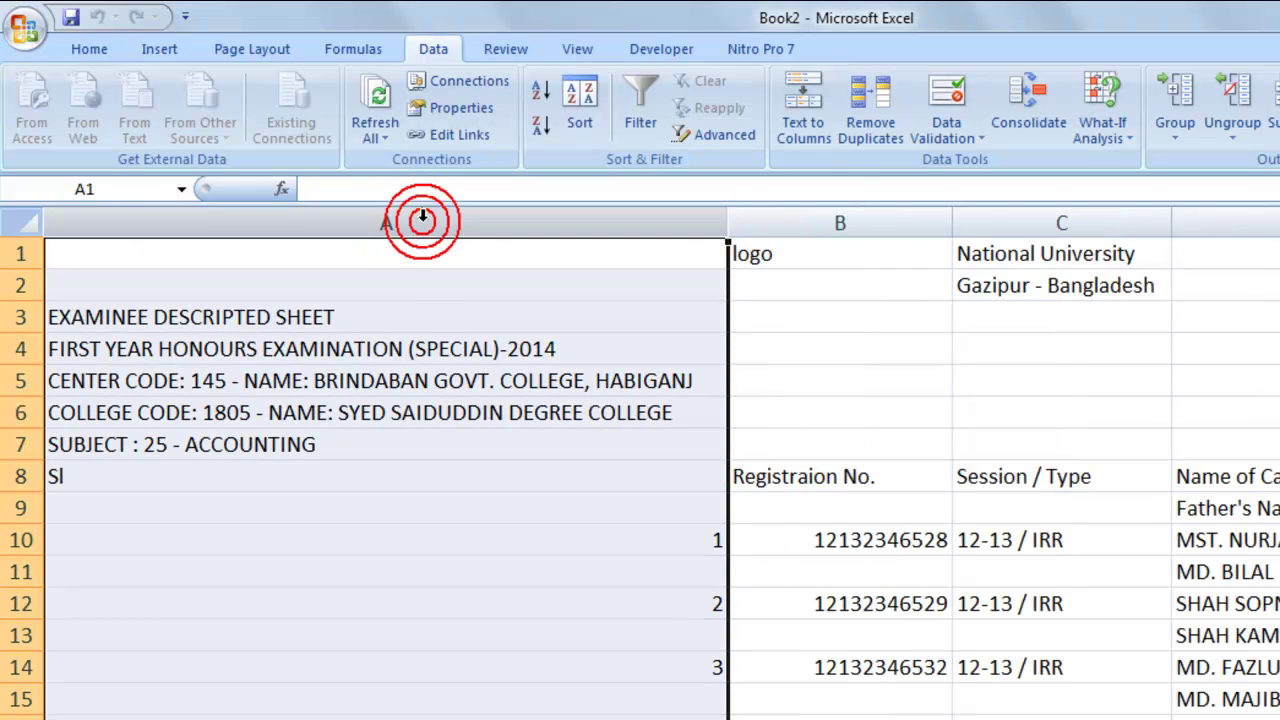
right_click(430, 226)
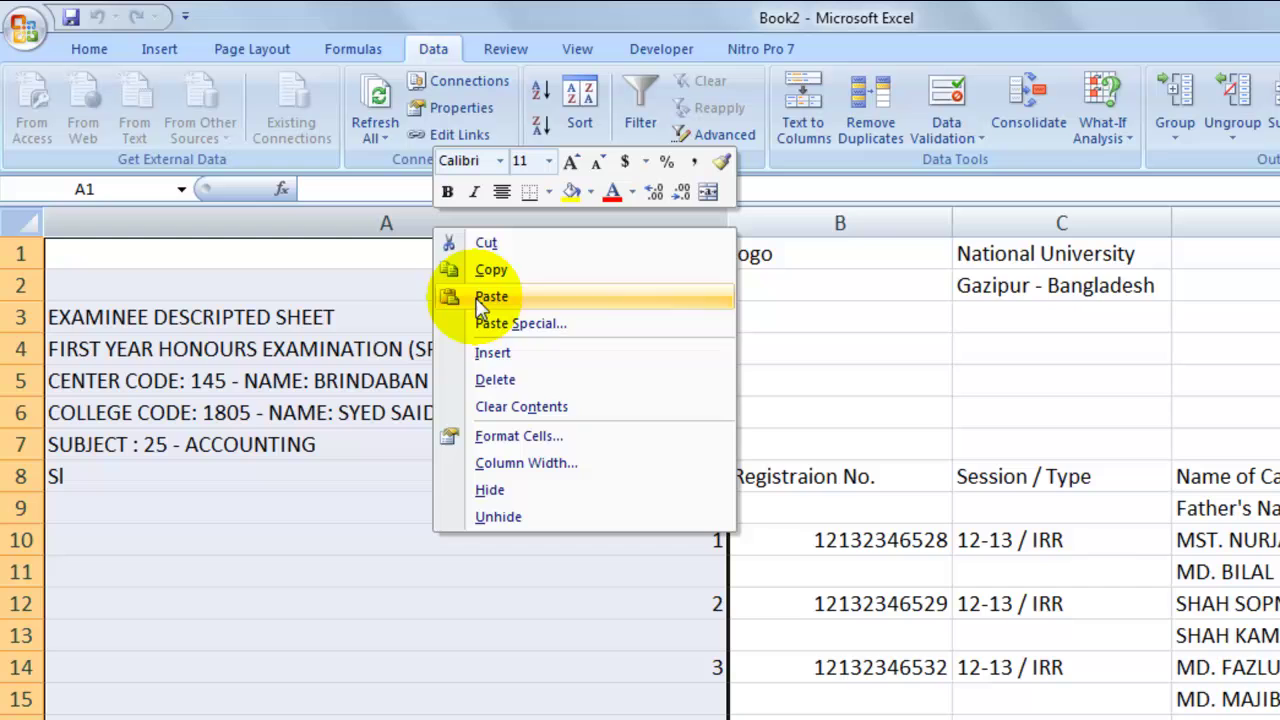
click(560, 381)
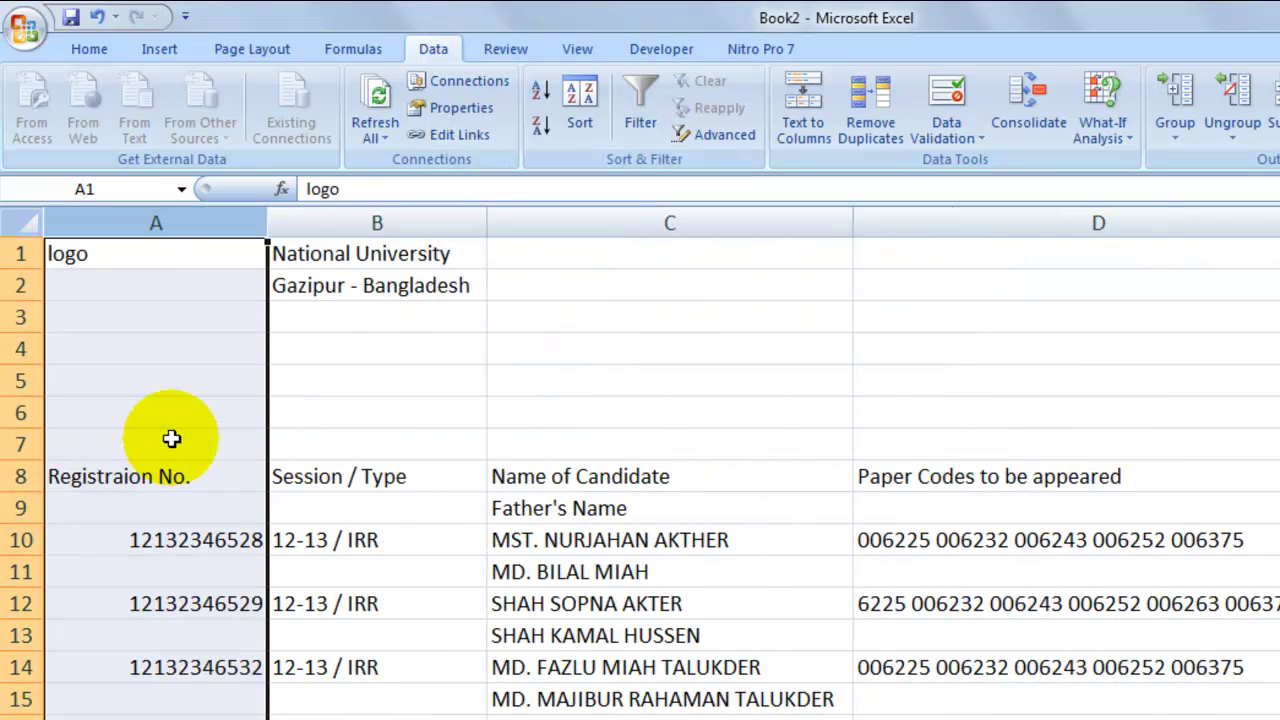
Step: Delete rows 1 to 7 above the table's header row
click(172, 438)
drag(20, 443, 22, 250)
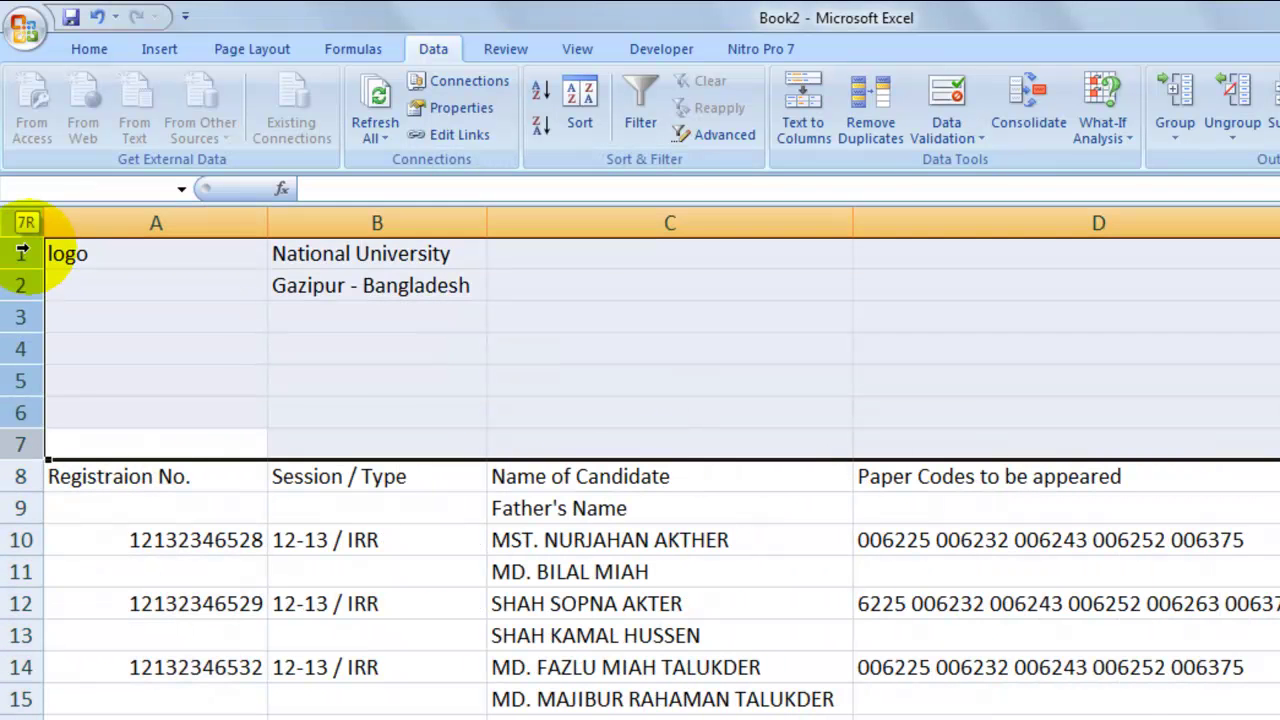
right_click(20, 342)
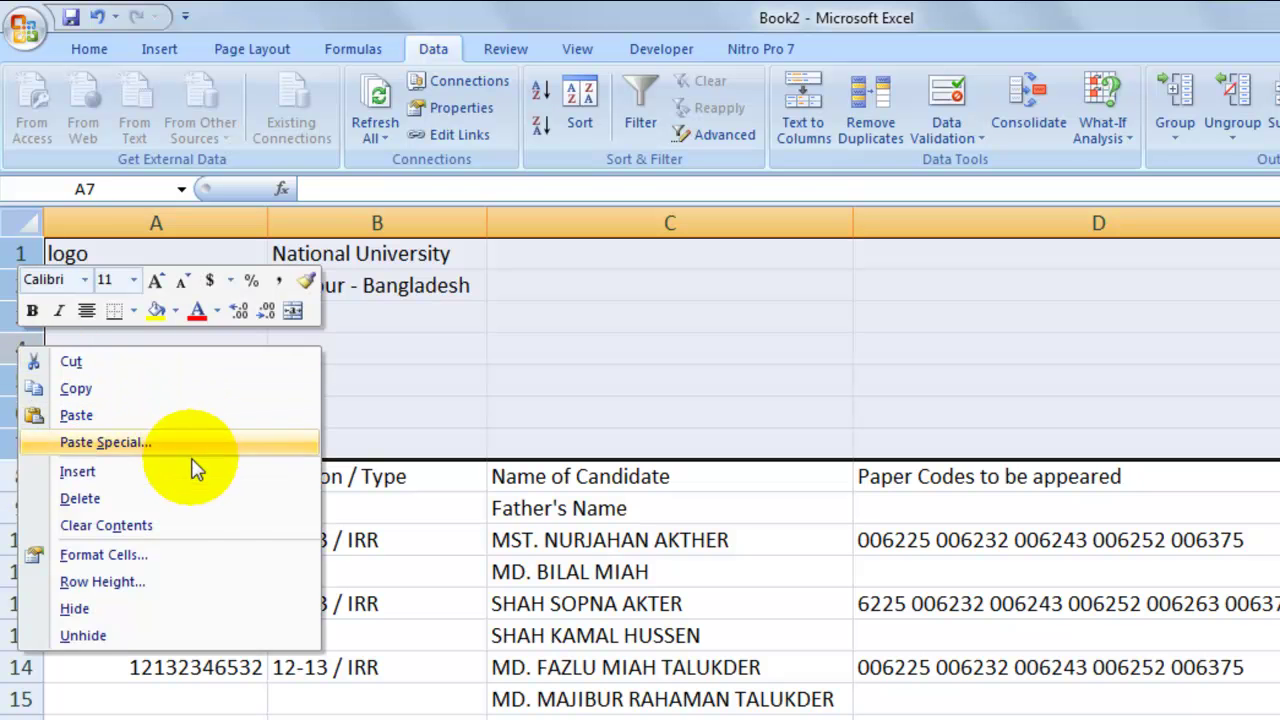
click(191, 499)
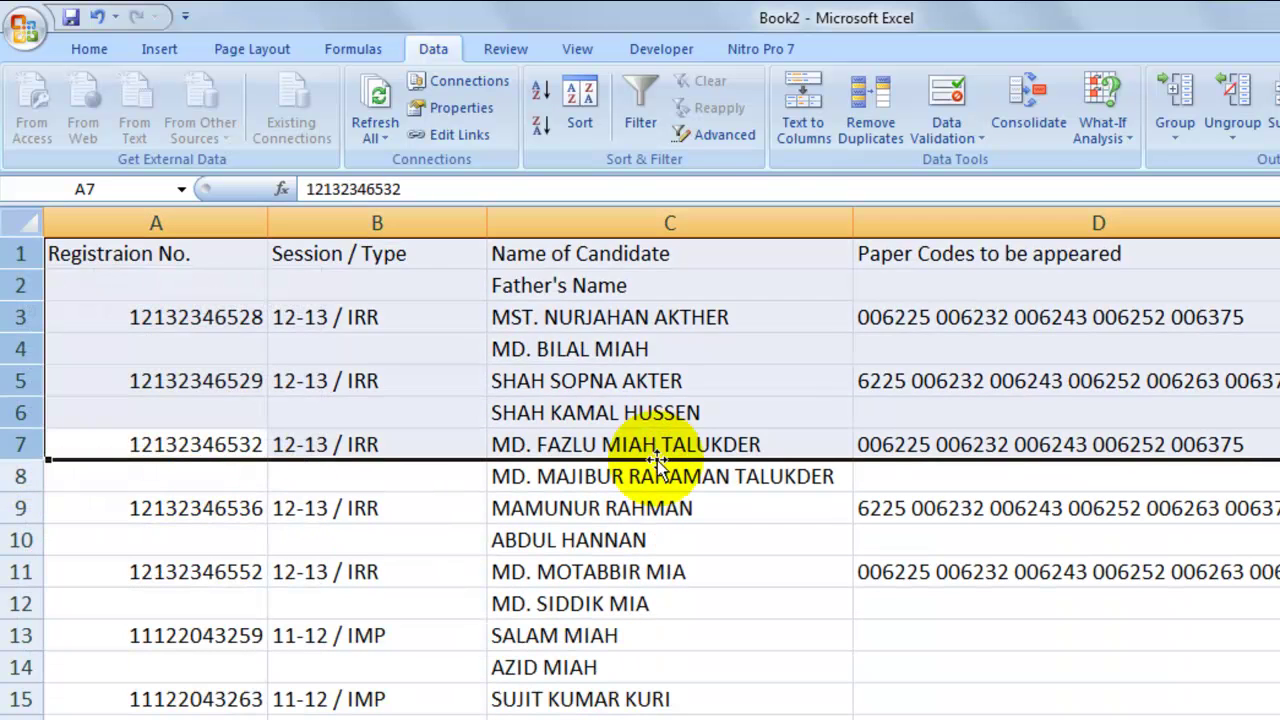
click(643, 378)
Step: Make the header cells A1:D1 bold
drag(108, 256, 1060, 225)
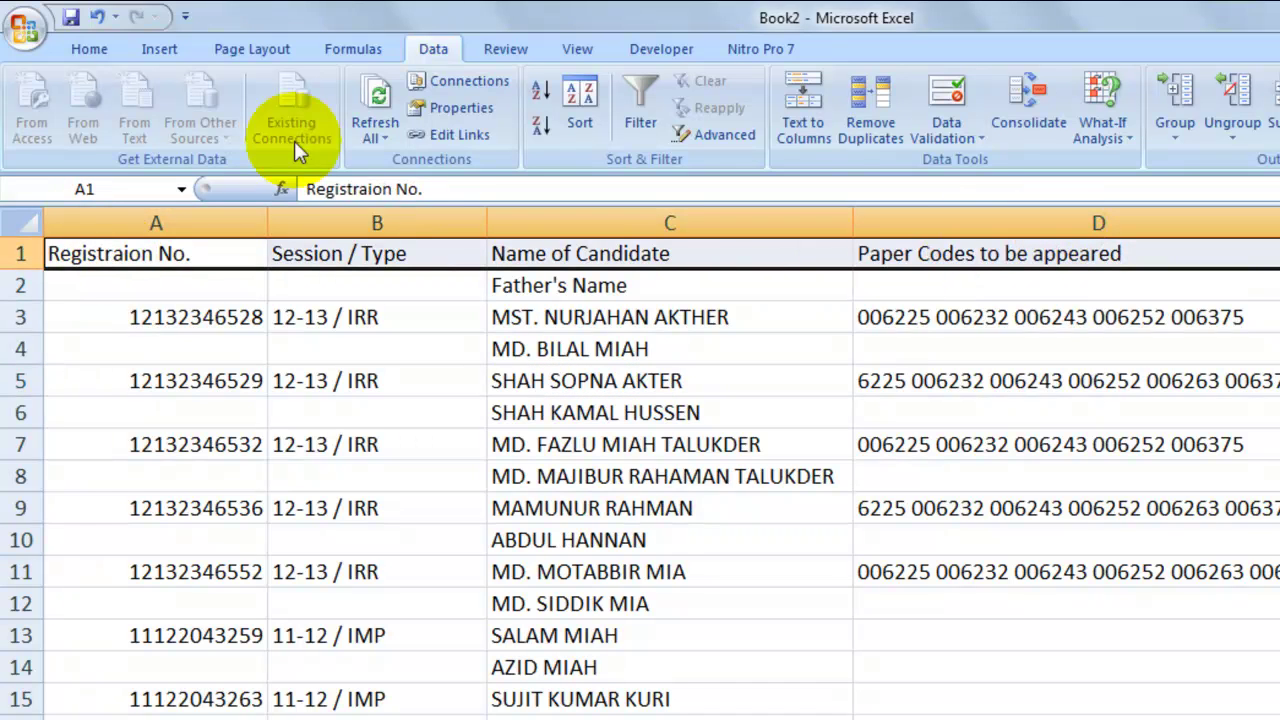
click(100, 46)
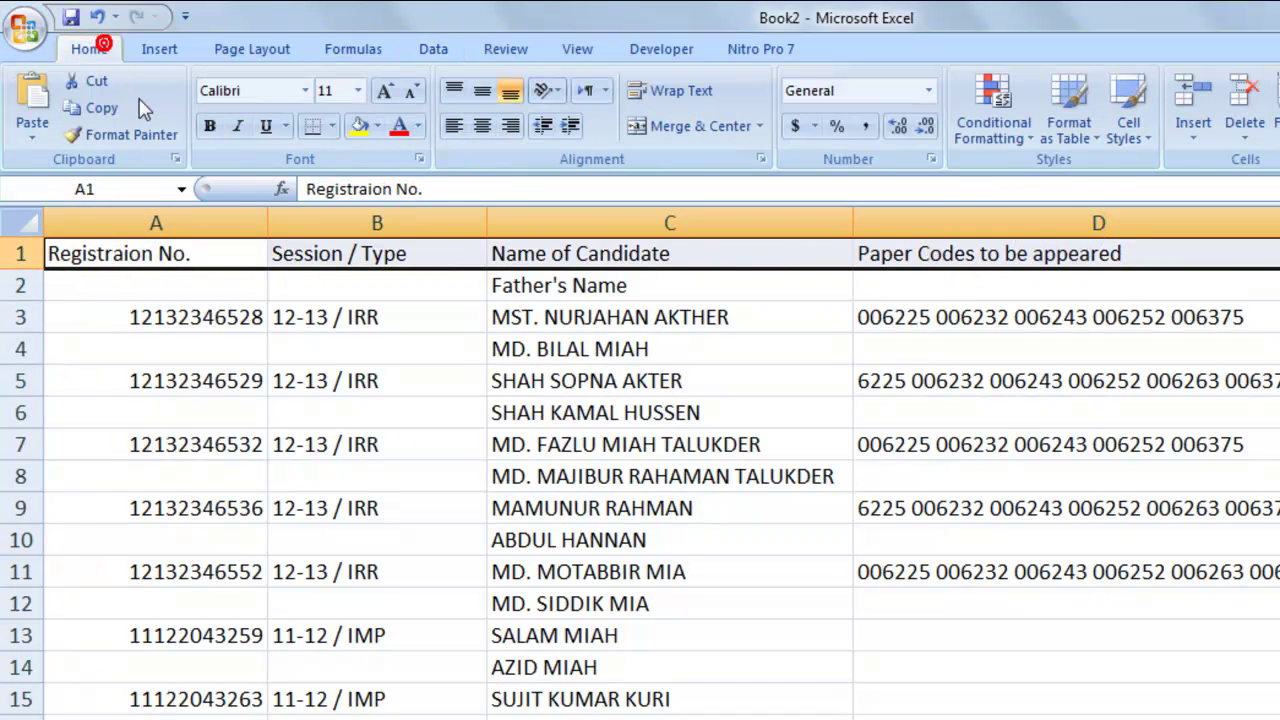
click(212, 125)
click(688, 405)
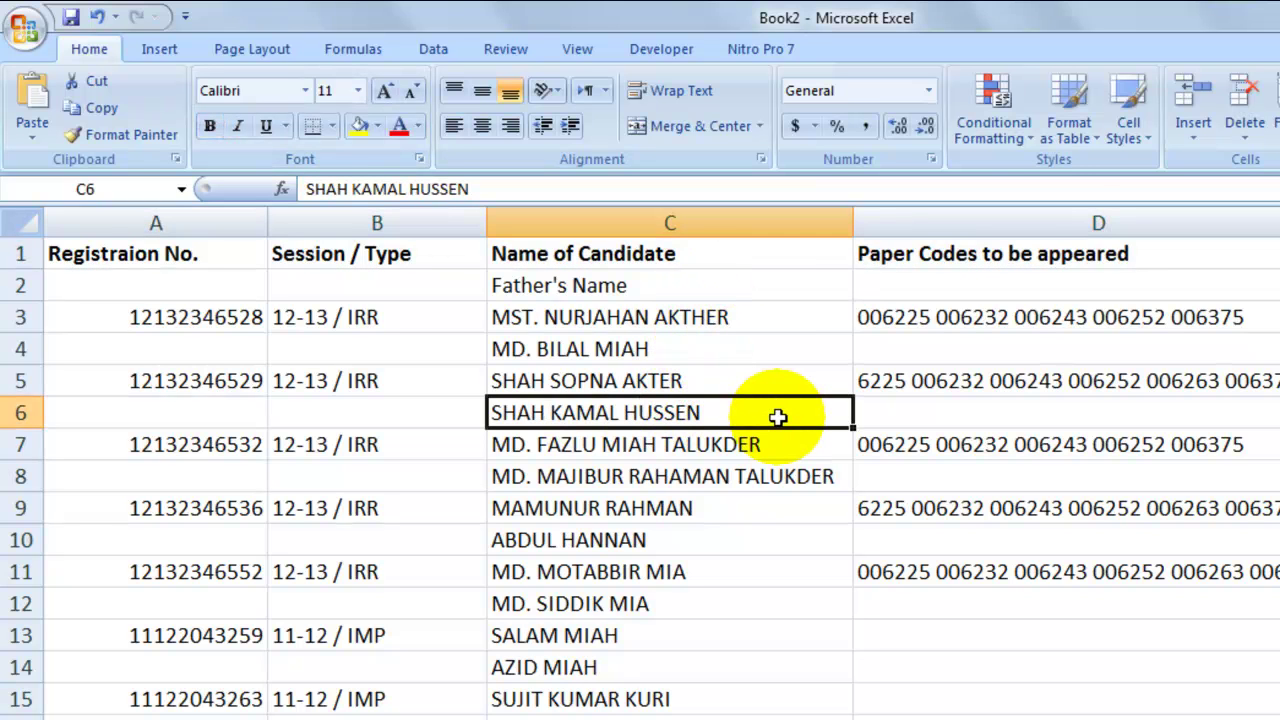
click(689, 508)
click(540, 316)
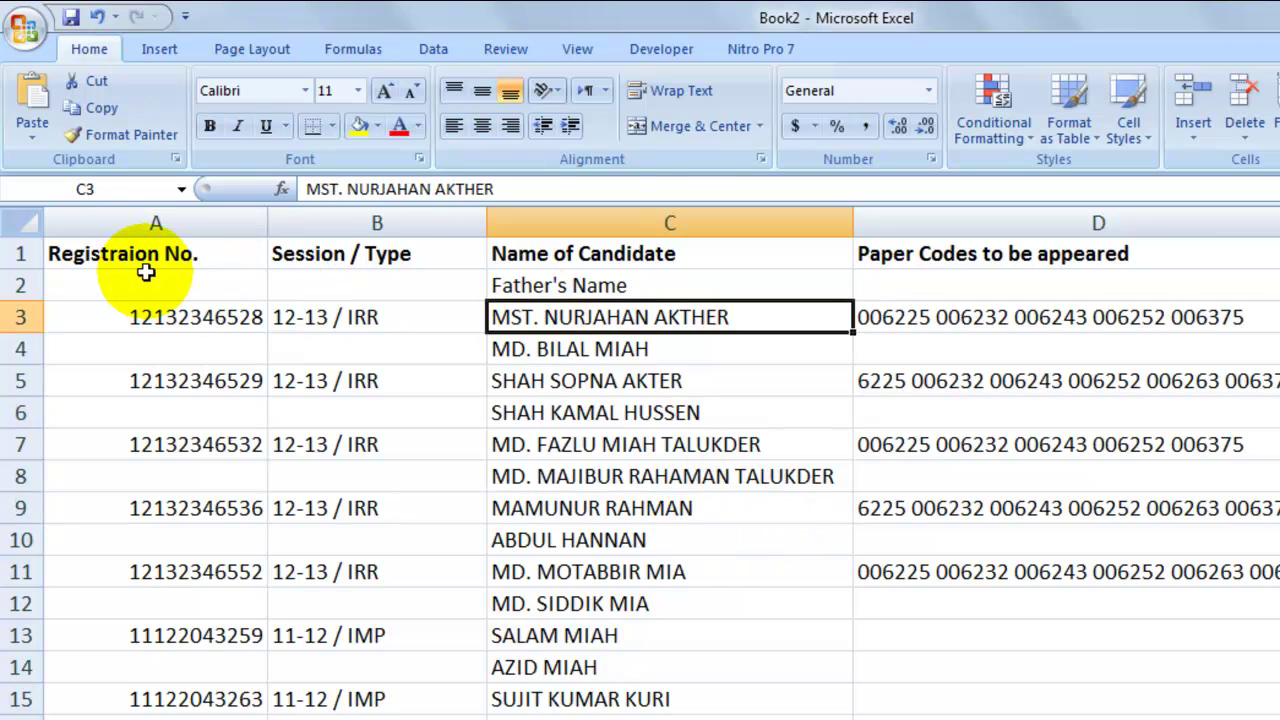
Step: Select the blank cells within A1:D80 using Go To Special and delete their sheet rows to remove the father's name lines
drag(73, 258, 1074, 590)
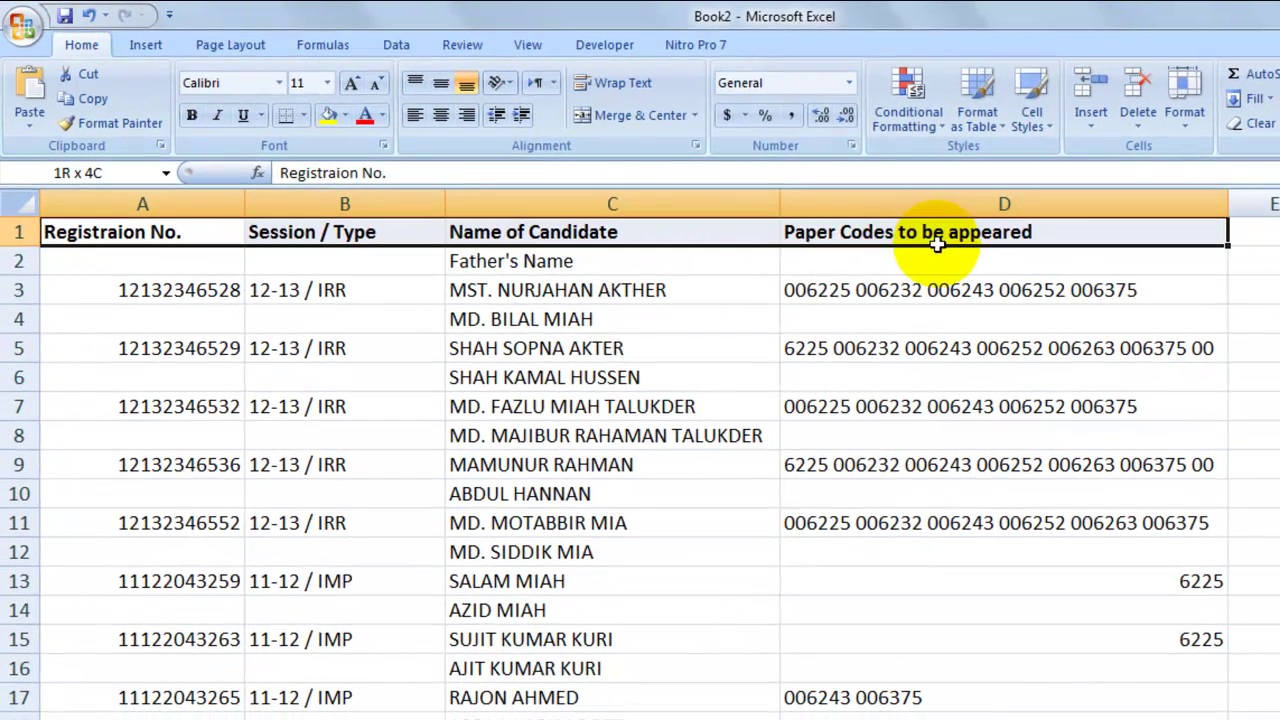
drag(985, 540, 1037, 695)
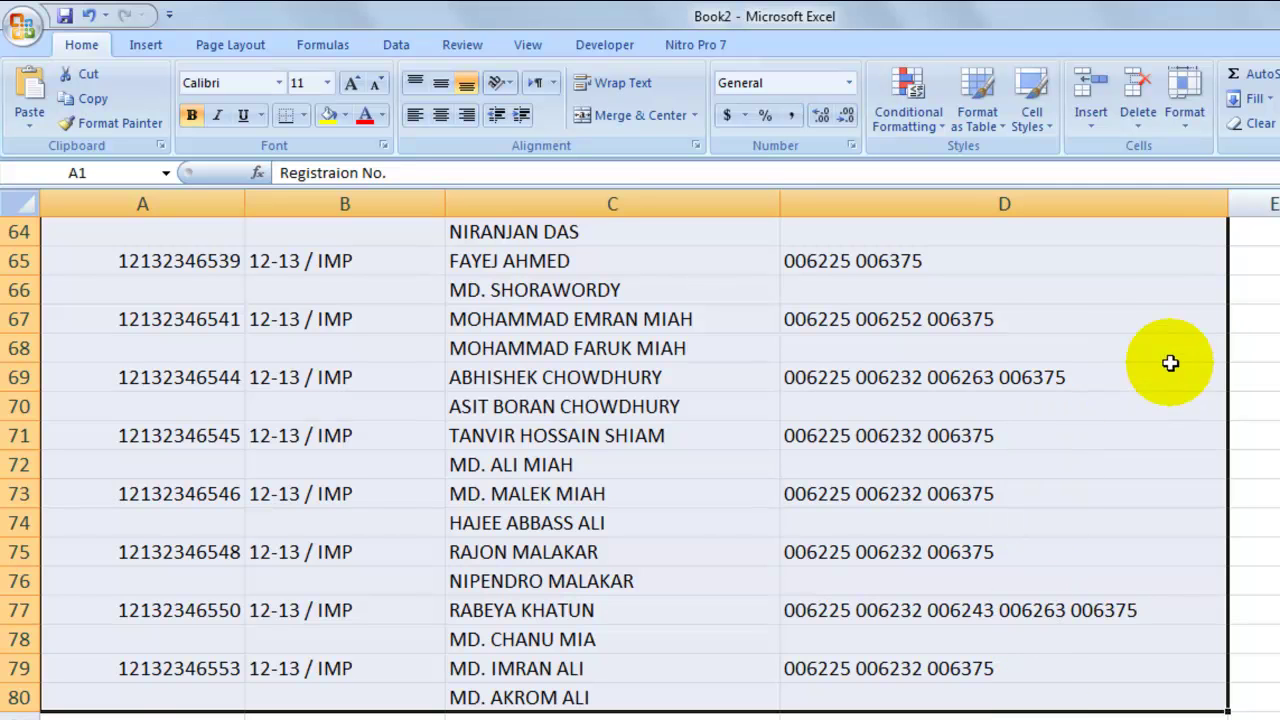
scroll(1066, 294, up, 15)
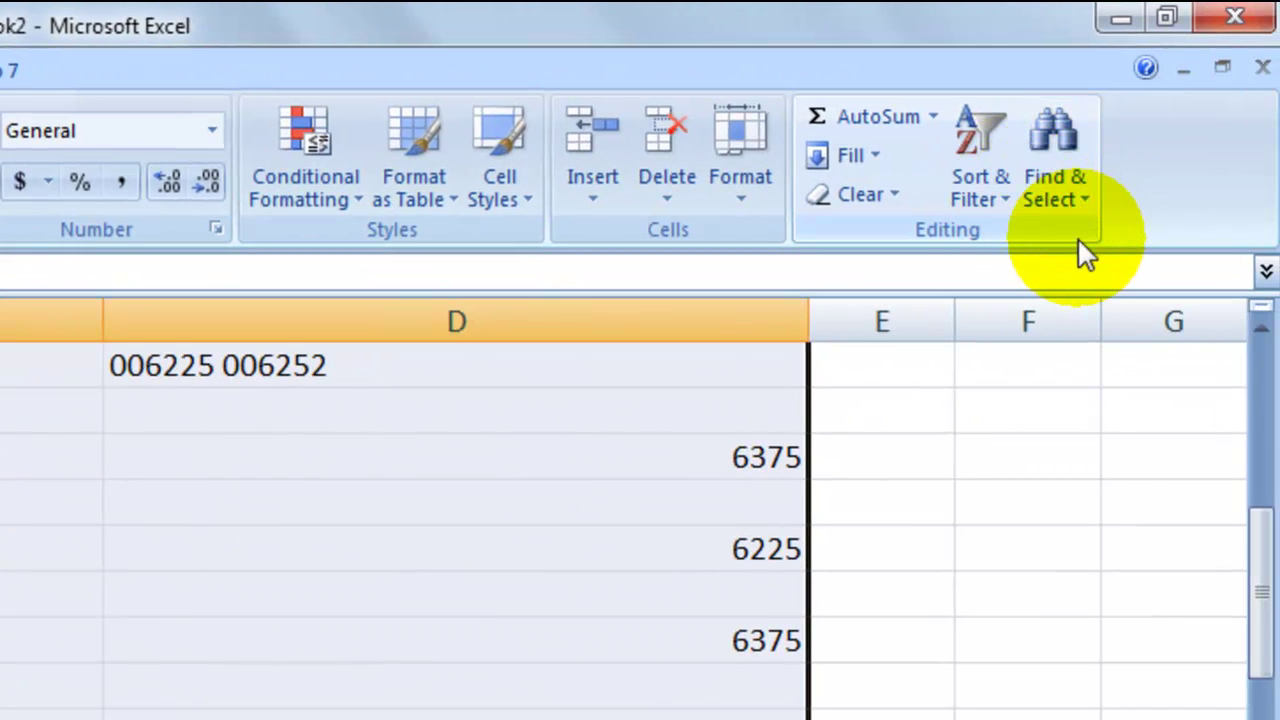
click(1053, 190)
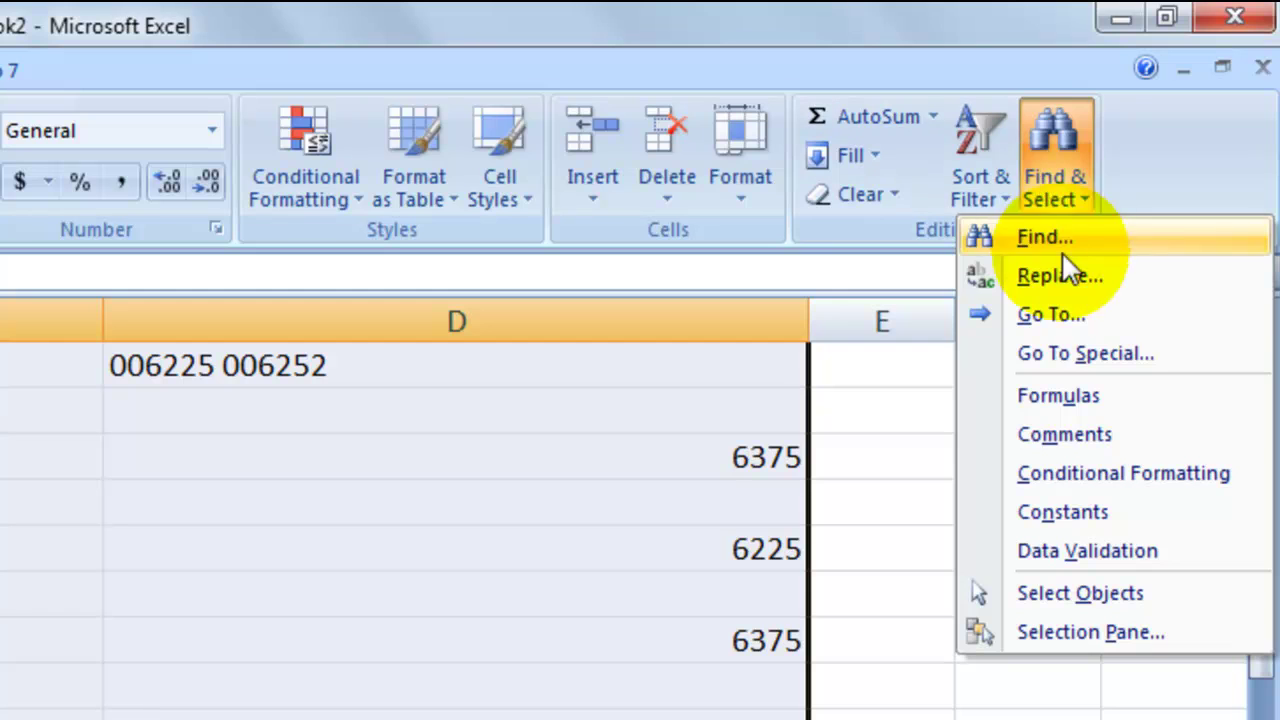
click(1105, 353)
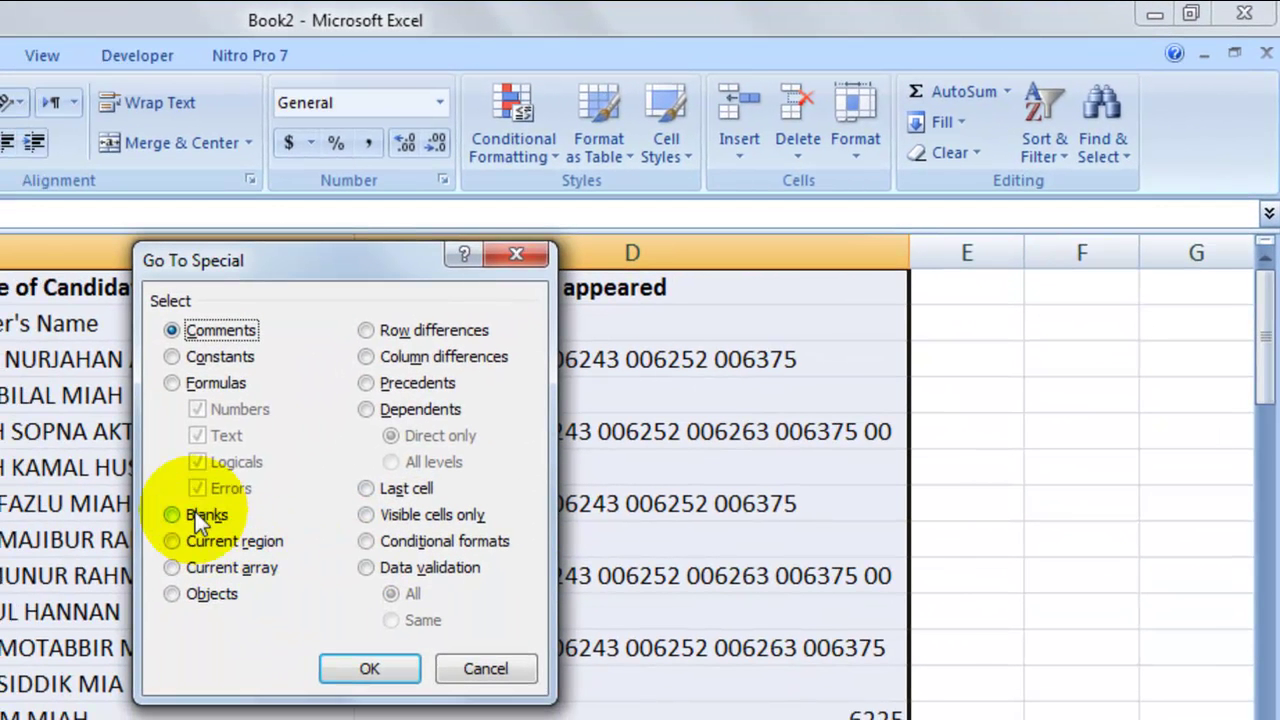
click(180, 515)
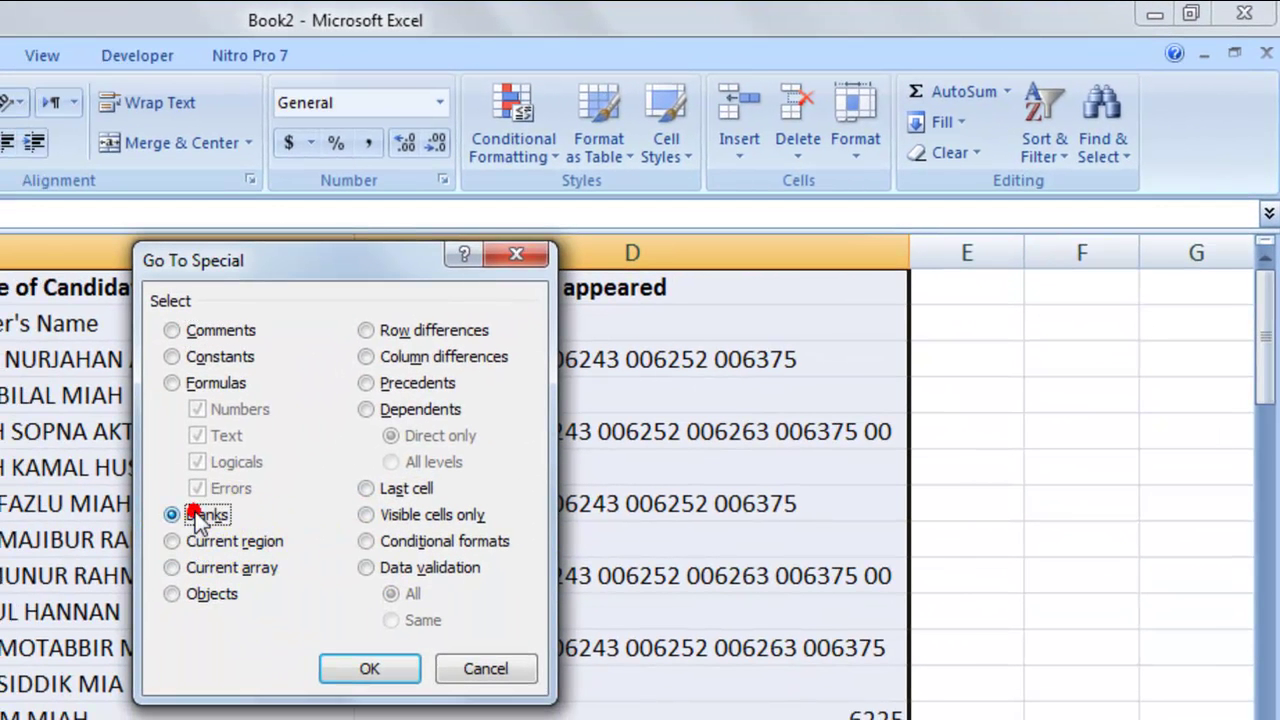
click(372, 668)
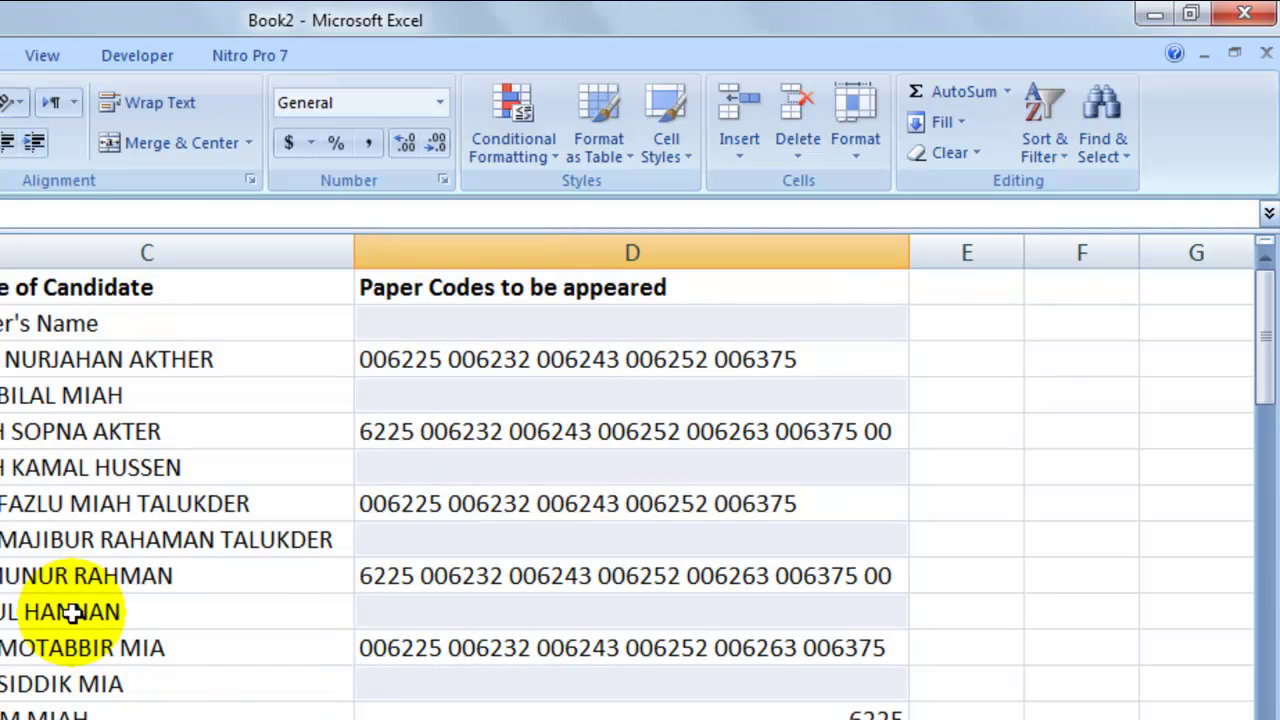
click(800, 163)
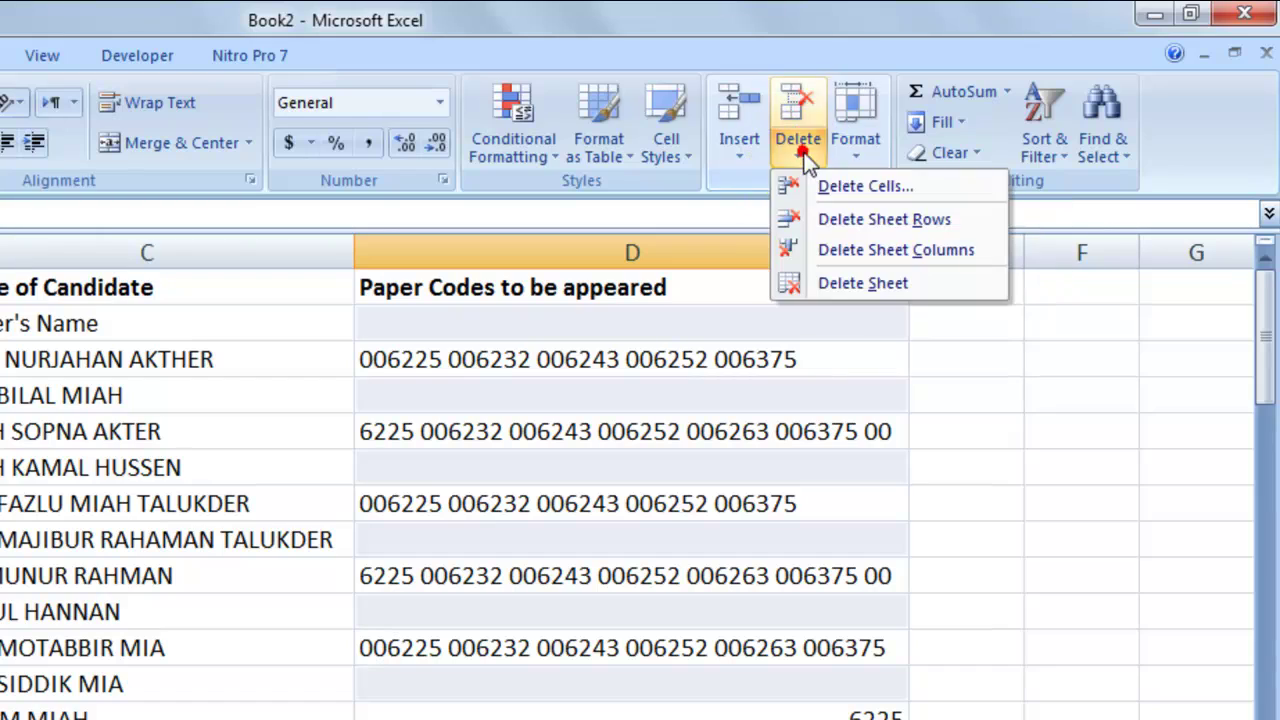
click(852, 217)
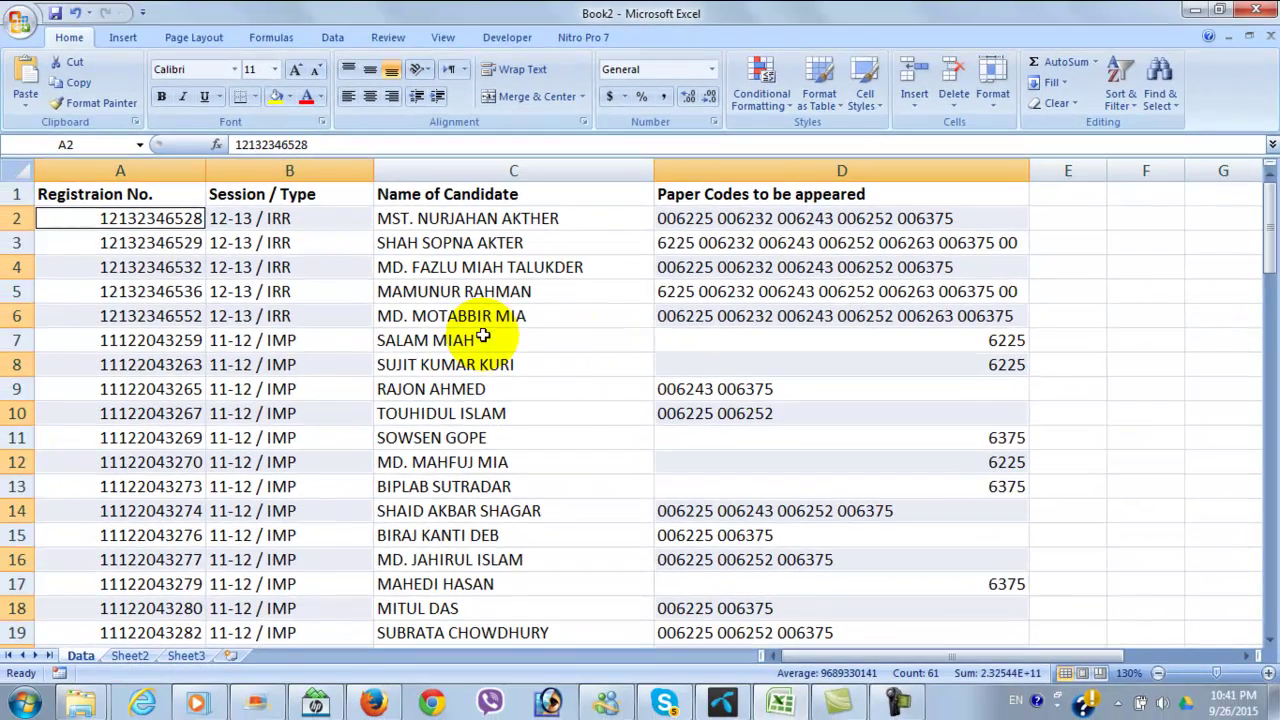
Step: Narrow column A so it closely fits the registration numbers and their header
click(625, 379)
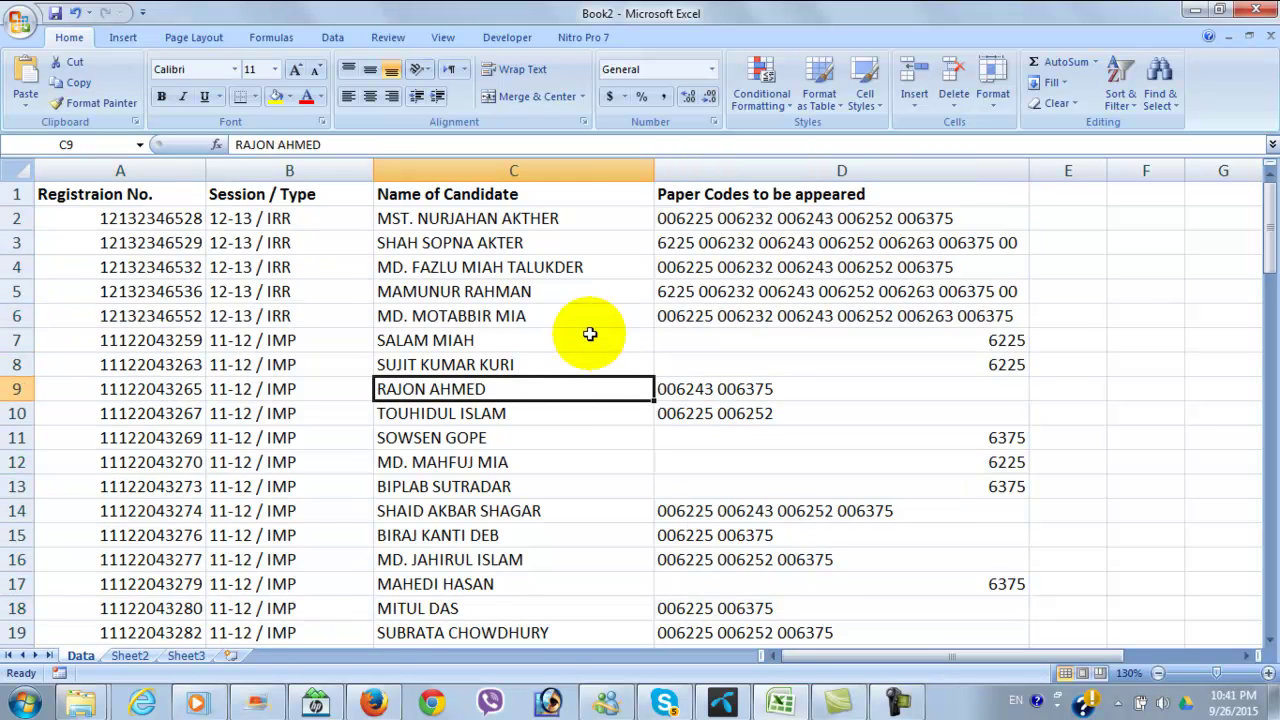
drag(201, 171, 157, 177)
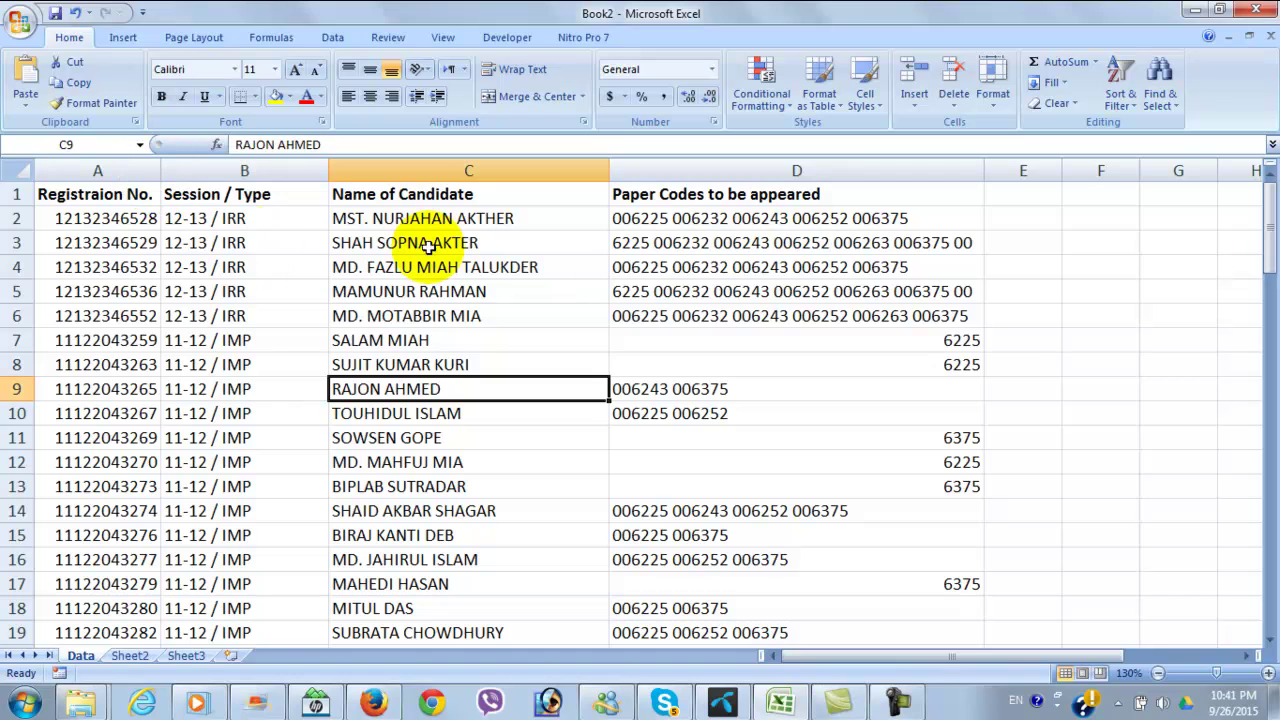
Step: Narrow columns B and C so they fit the session types and candidate names more closely
drag(329, 168, 284, 176)
drag(565, 168, 532, 171)
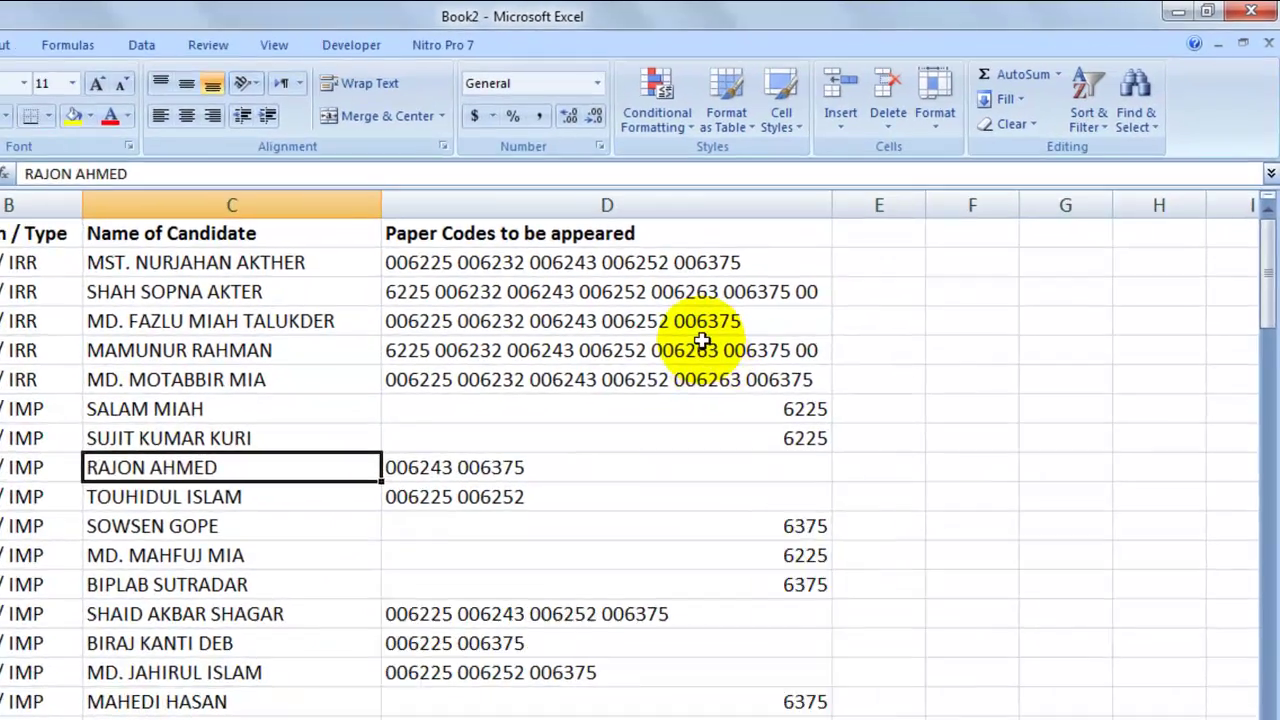
Step: Examine how single-code and multi-code entries are stored and aligned in the Paper Codes column, cells D2 to D10
click(703, 342)
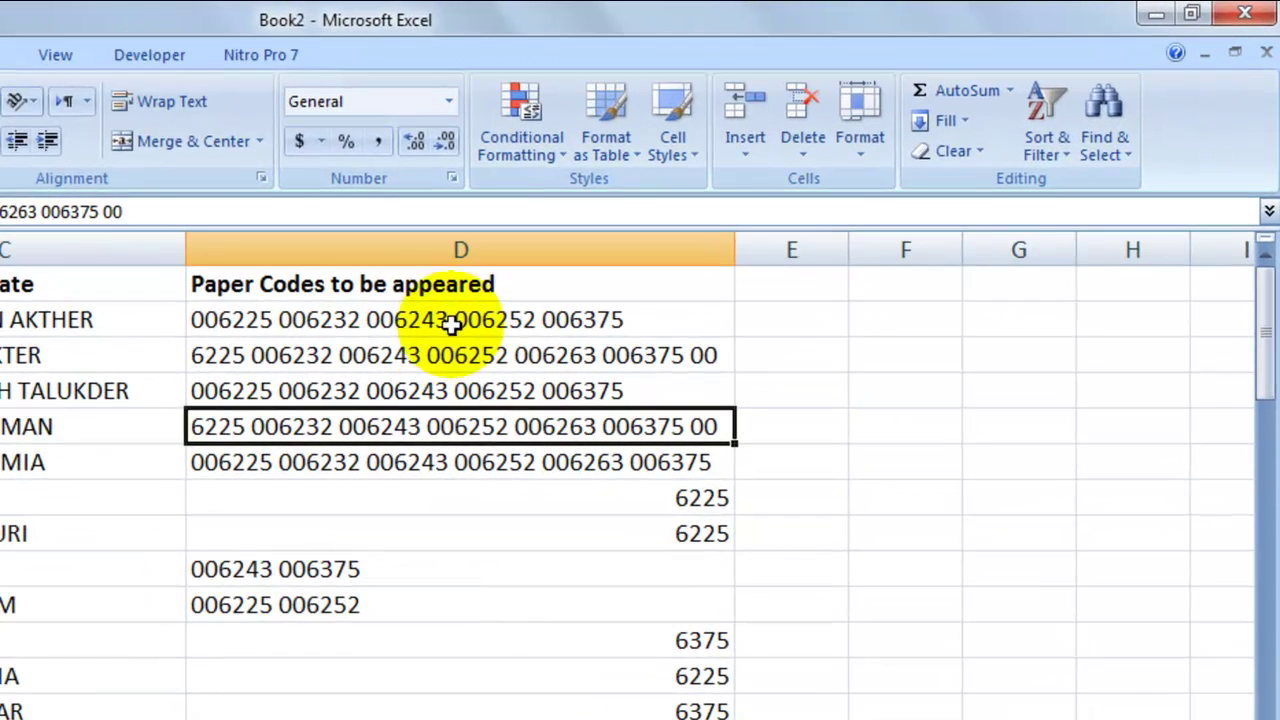
click(600, 261)
click(463, 355)
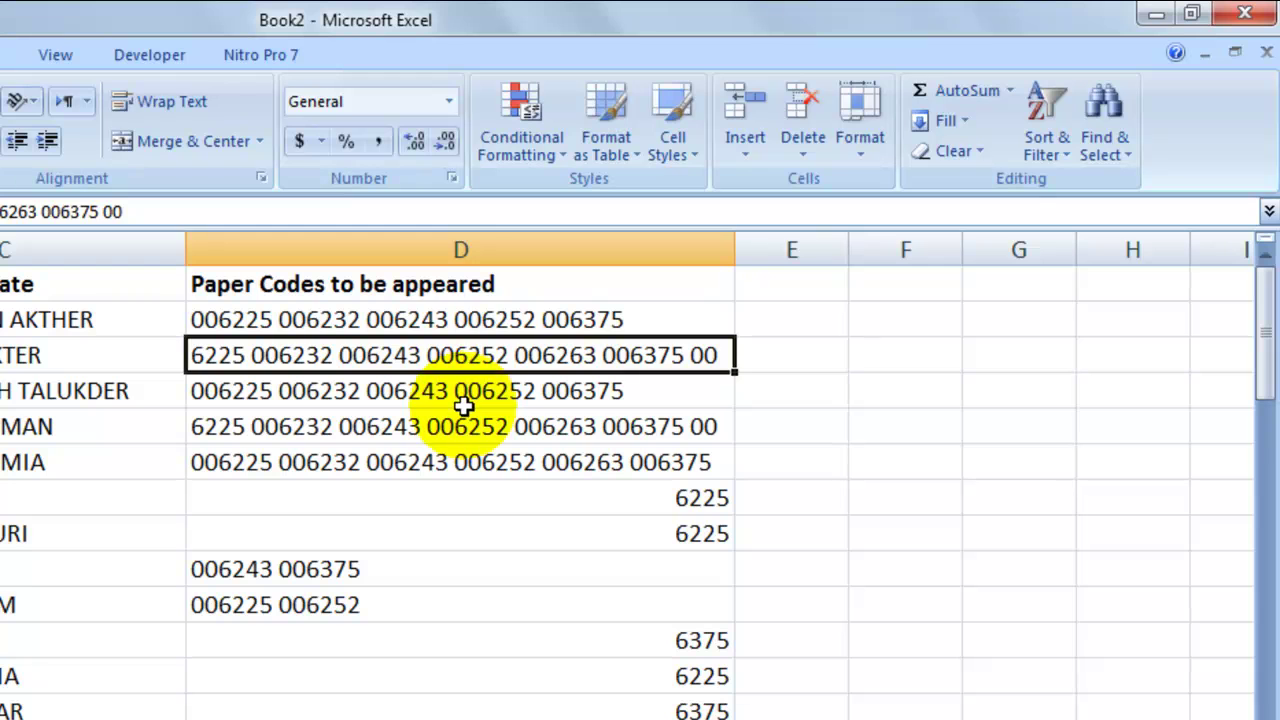
click(466, 393)
click(470, 428)
click(471, 464)
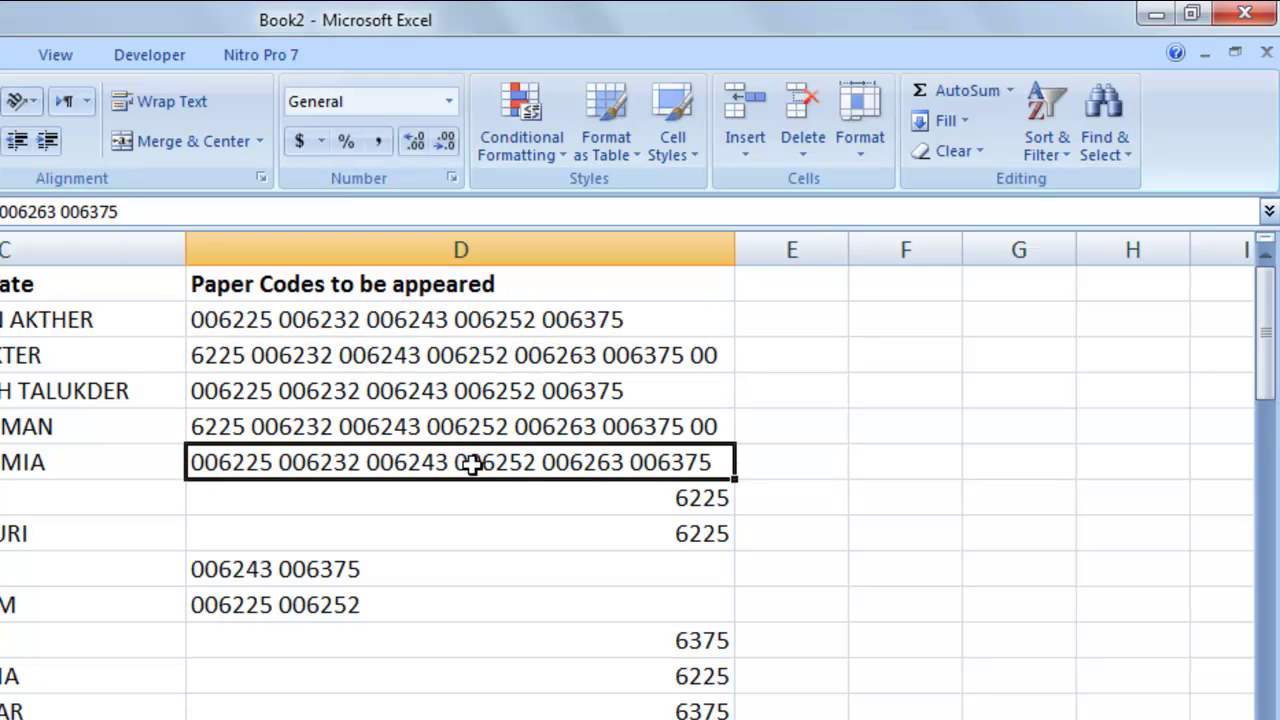
click(706, 500)
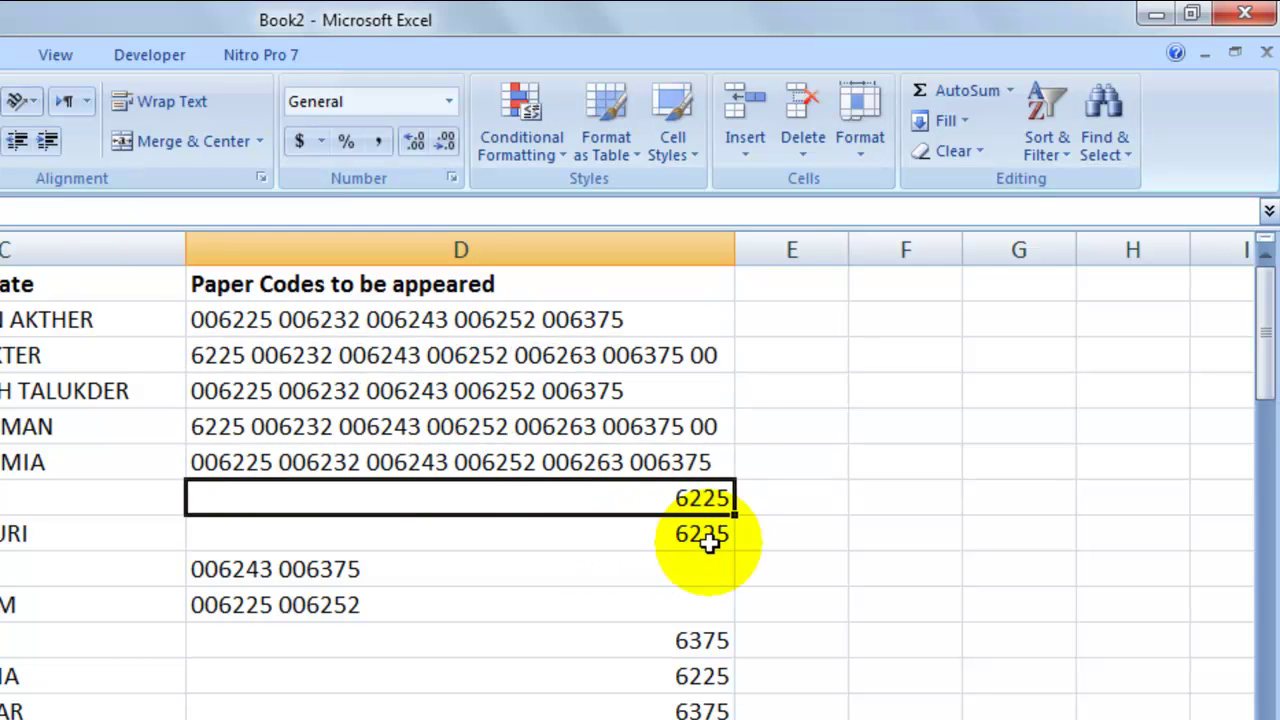
click(707, 537)
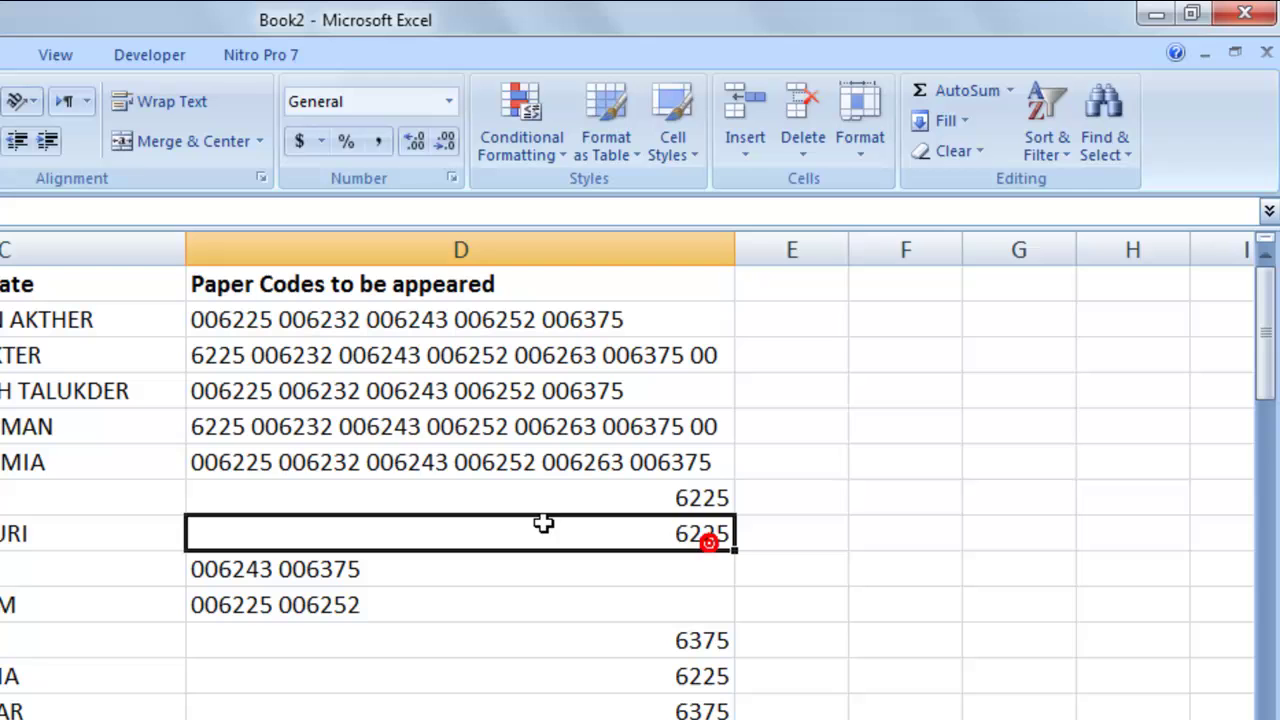
click(258, 463)
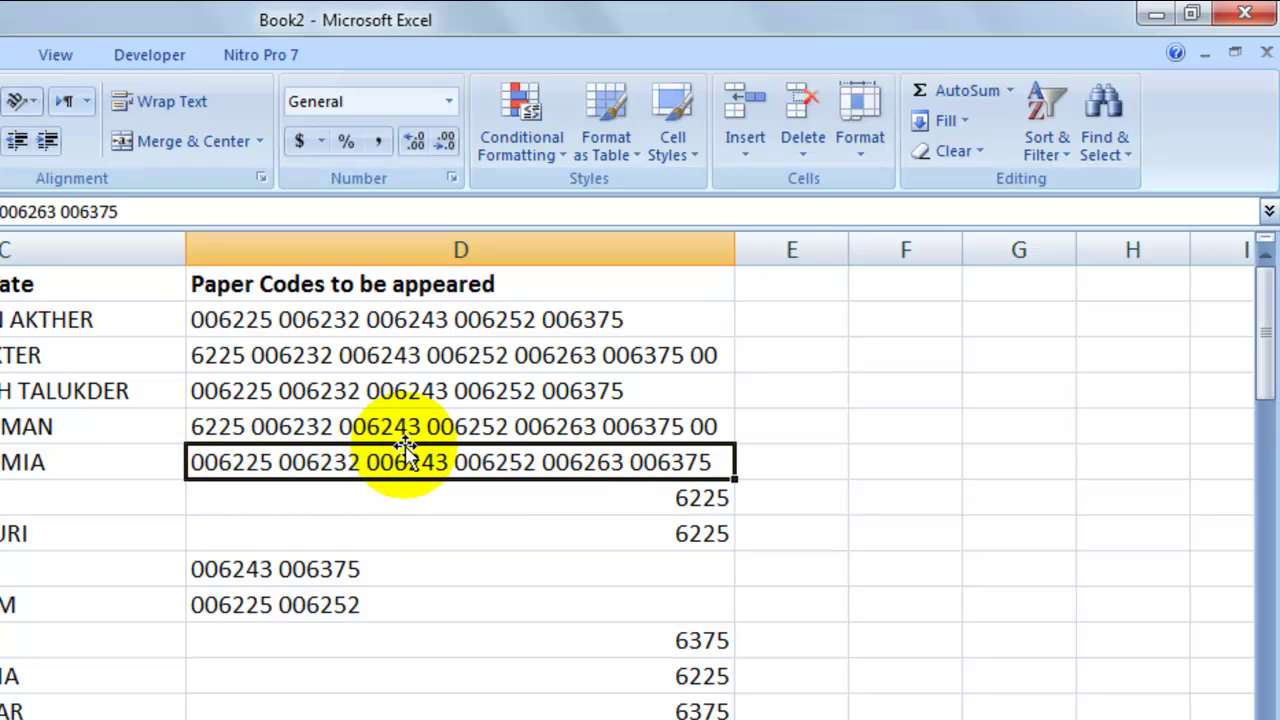
click(570, 426)
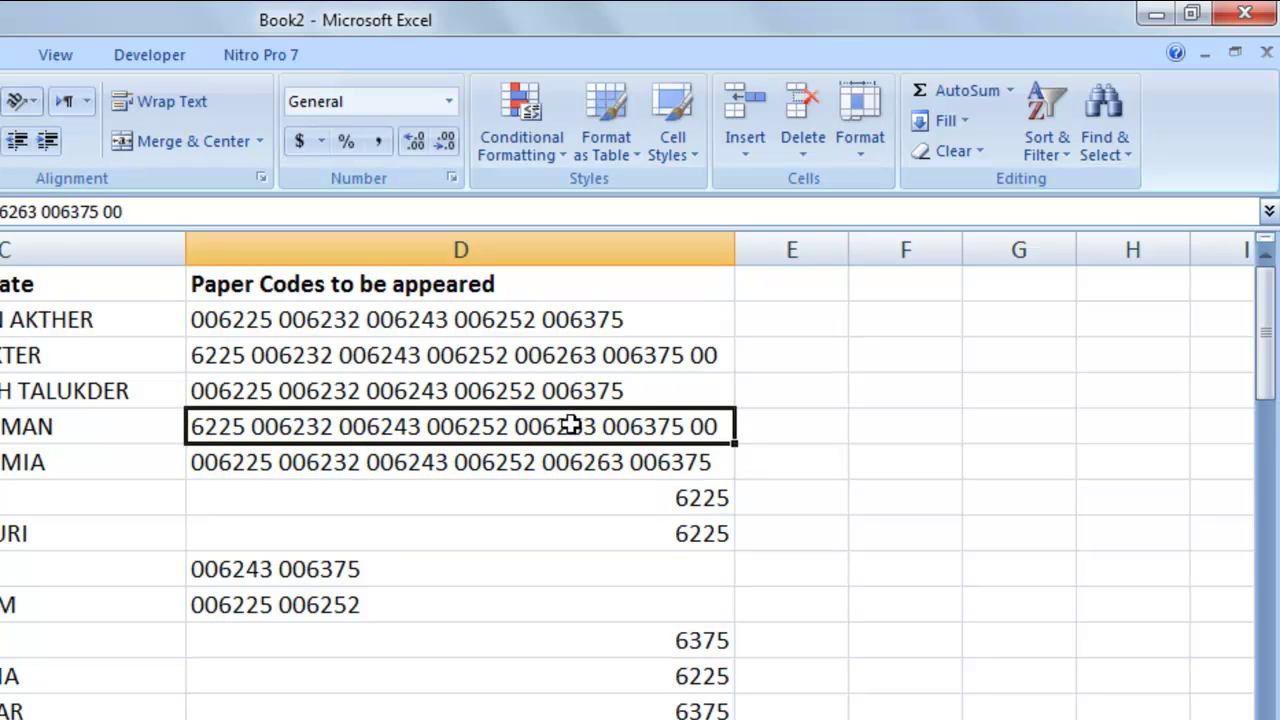
click(706, 427)
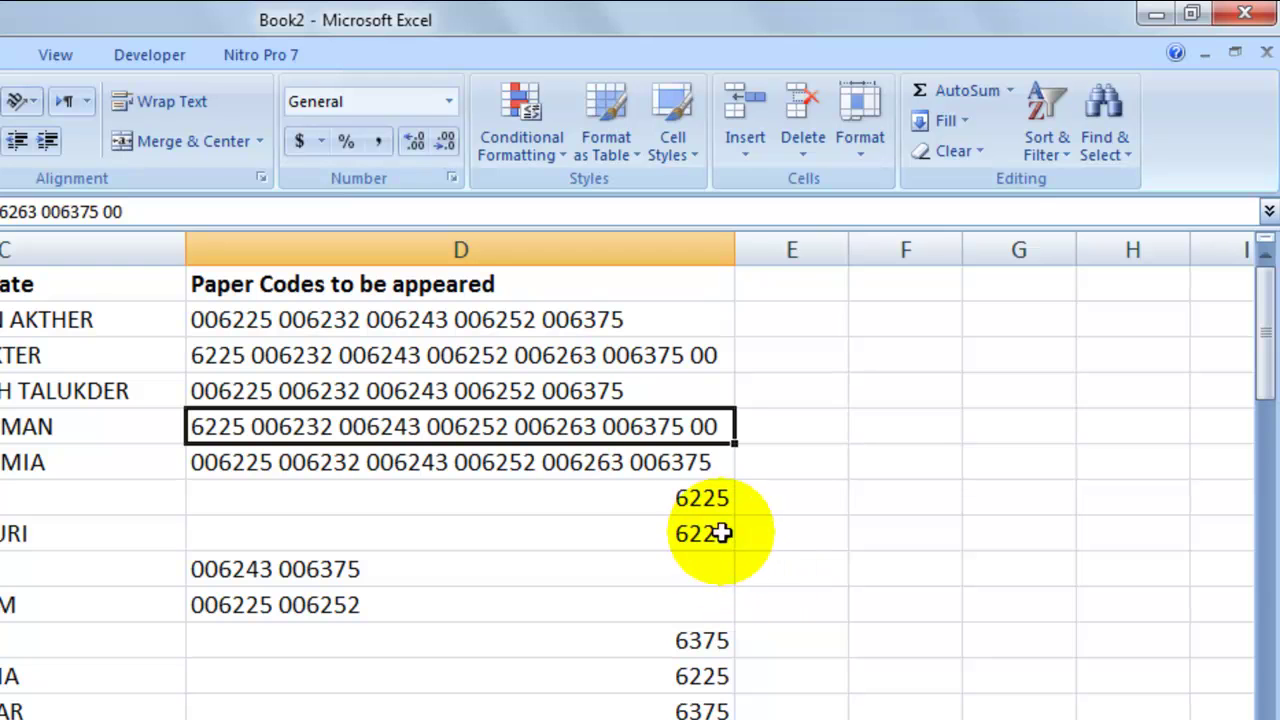
click(697, 503)
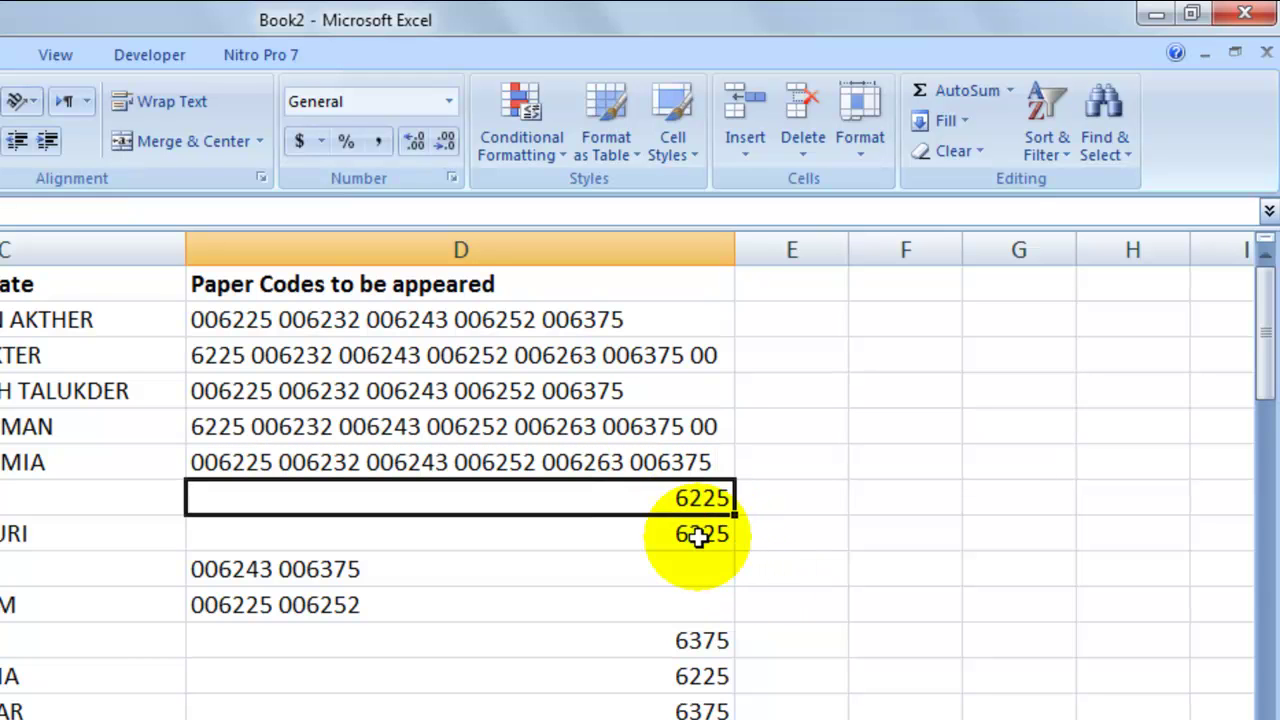
click(692, 534)
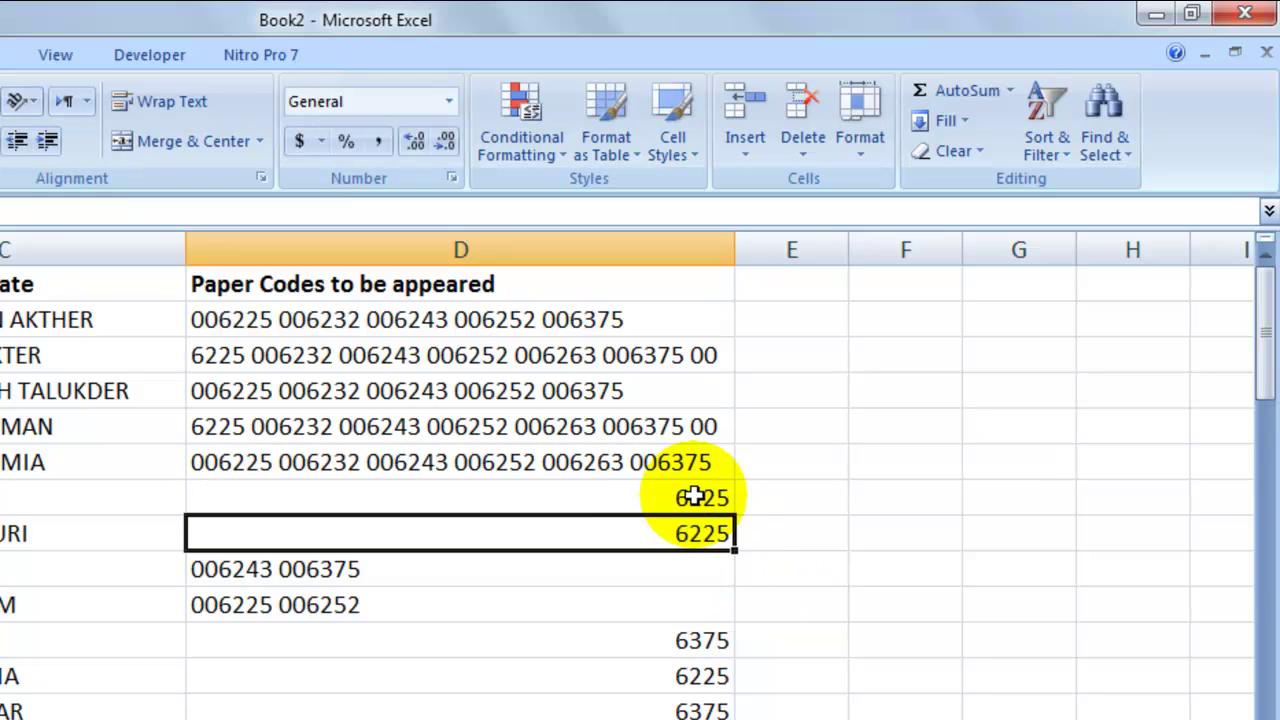
click(697, 497)
click(710, 535)
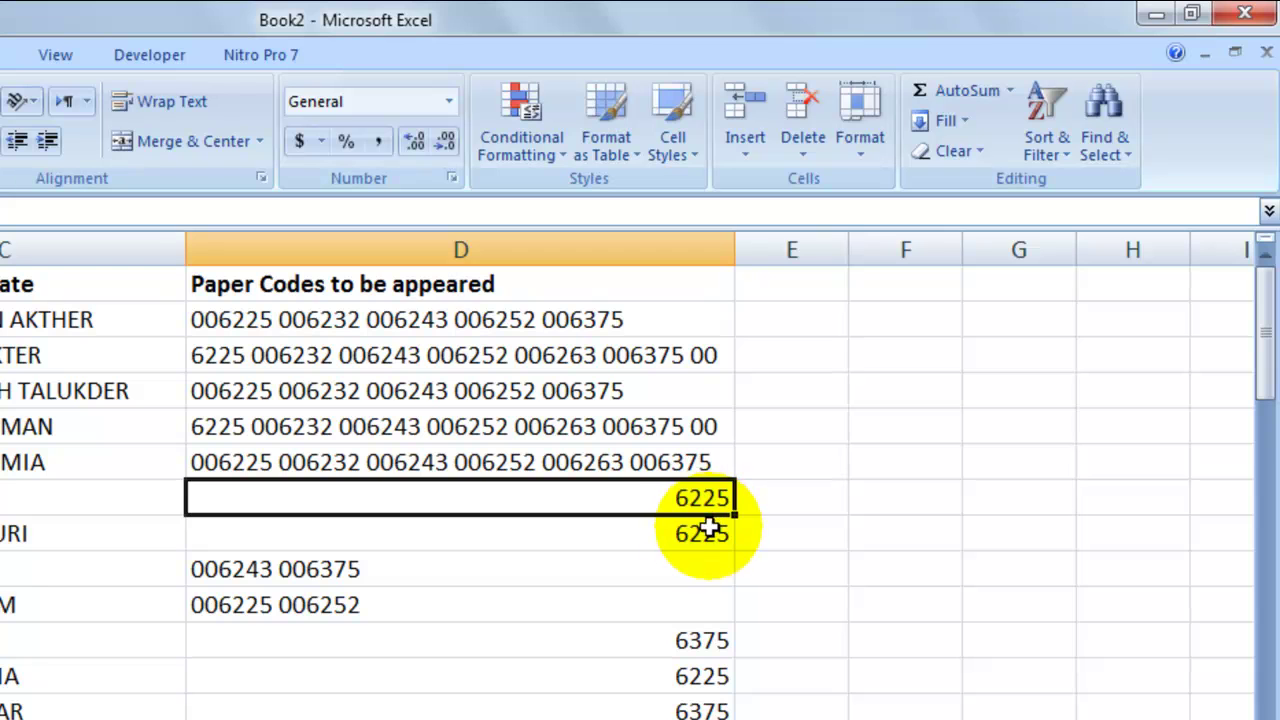
click(705, 535)
drag(537, 461, 523, 320)
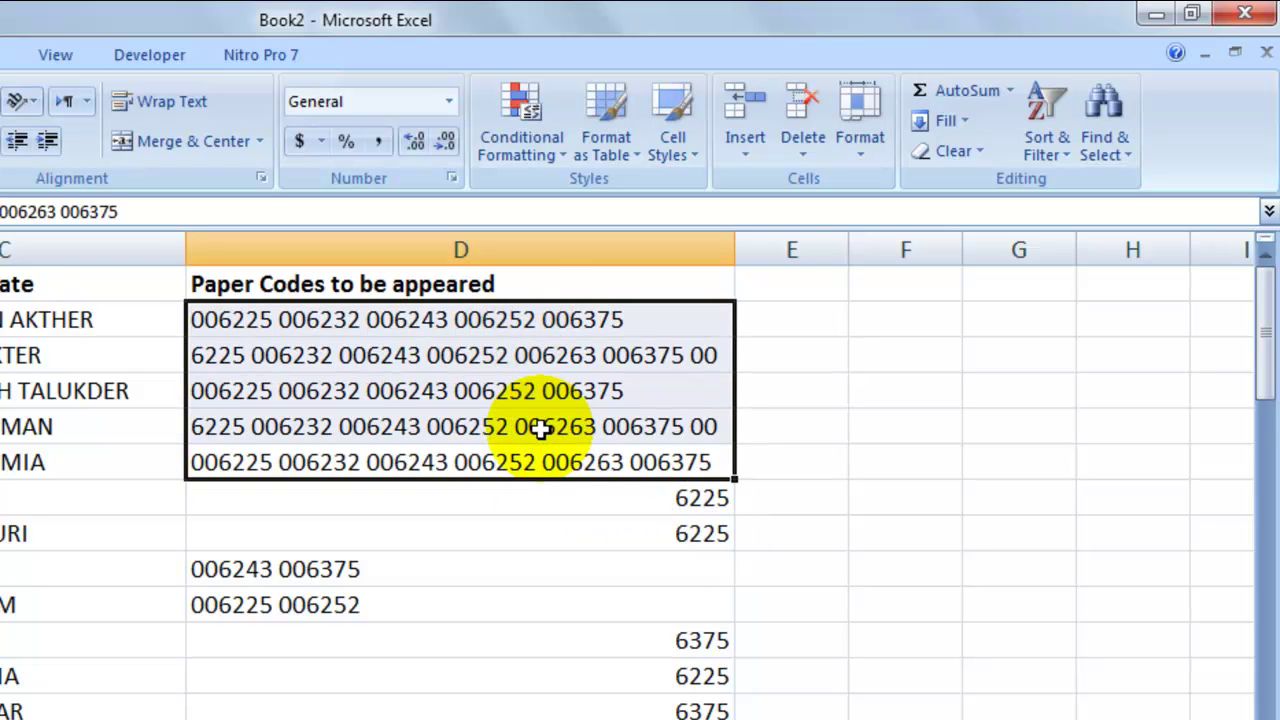
click(344, 580)
click(346, 605)
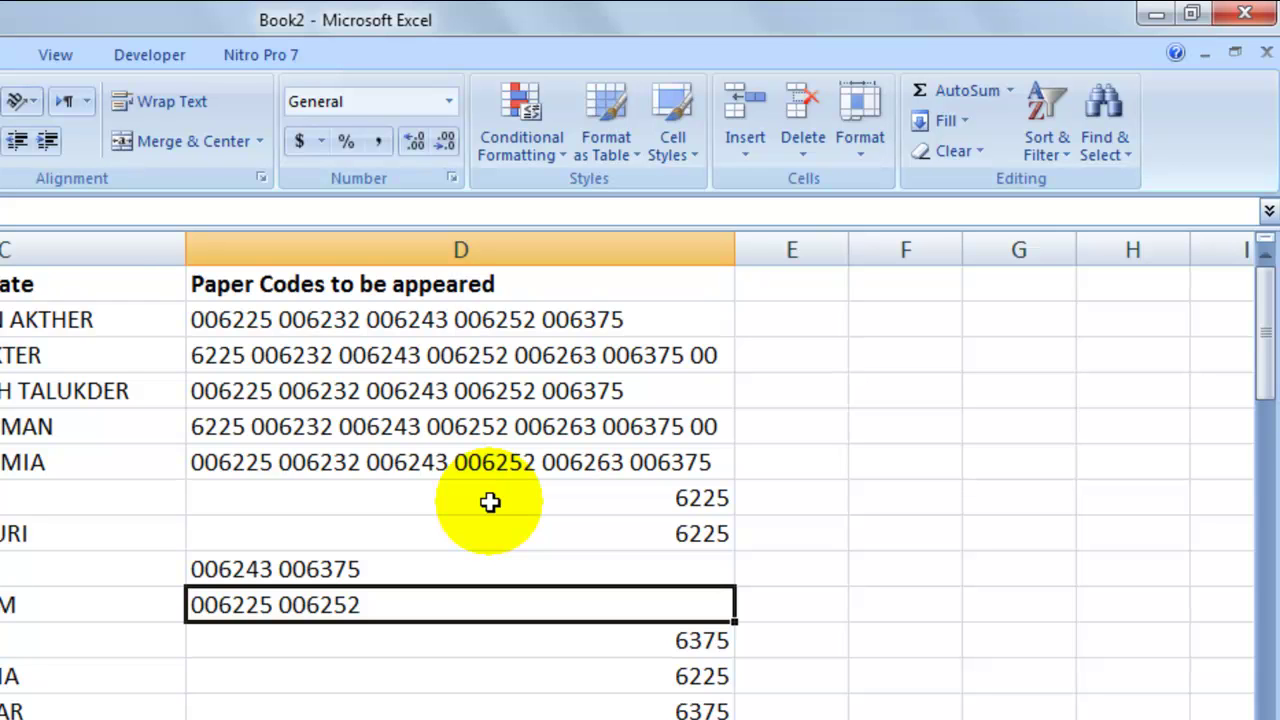
click(714, 534)
click(696, 497)
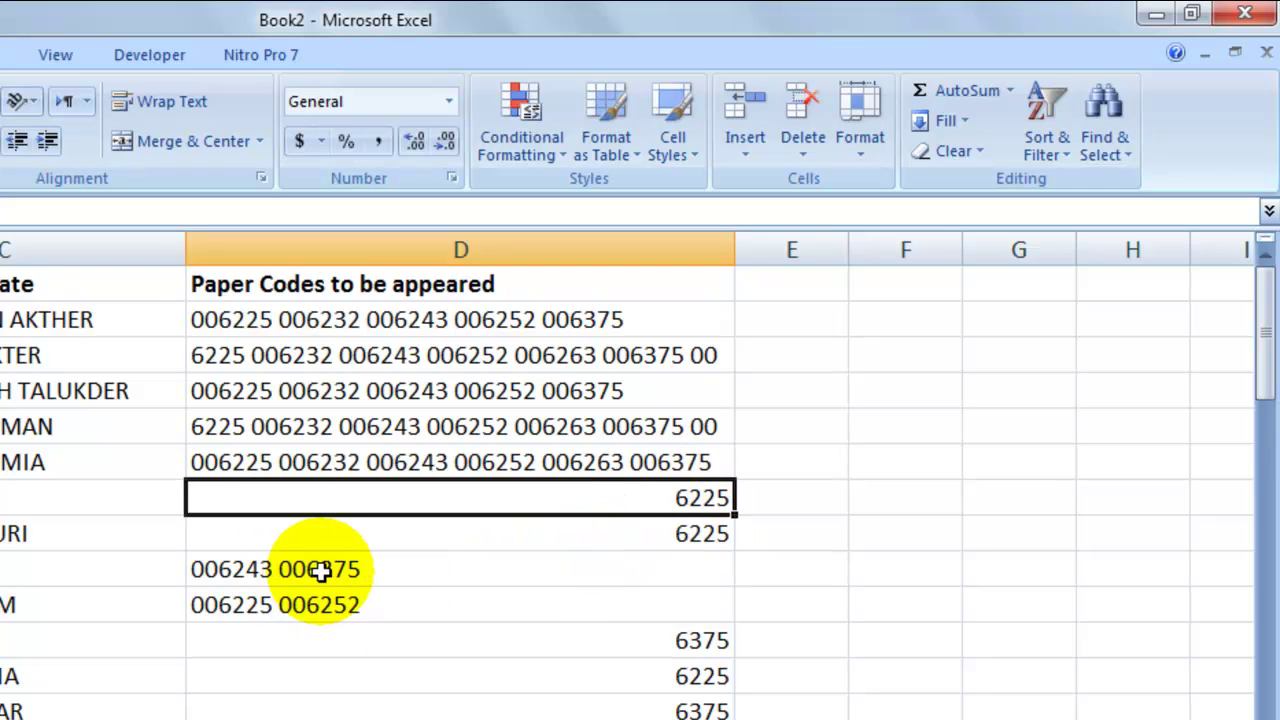
drag(318, 569, 318, 605)
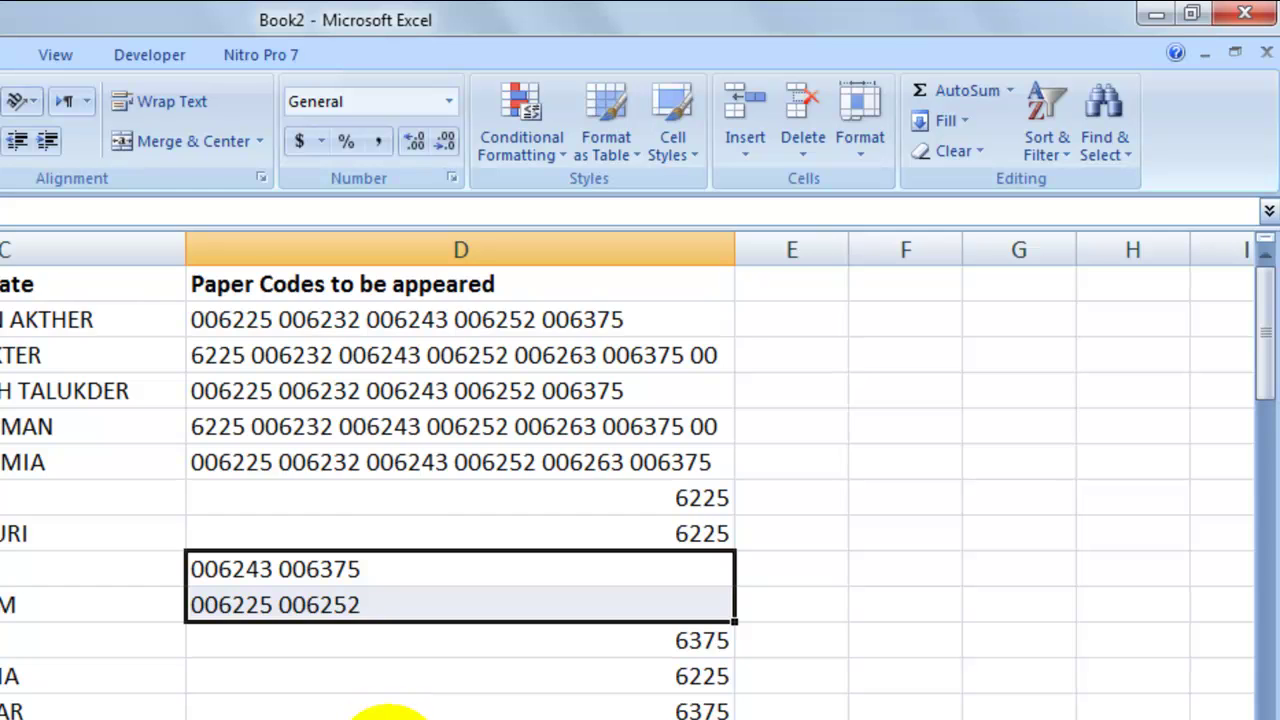
Step: Look through the remaining paper codes down to the table's last row, then return to the header row
scroll(390, 712, down, 12)
scroll(414, 674, up, 5)
scroll(14, 674, down, 3)
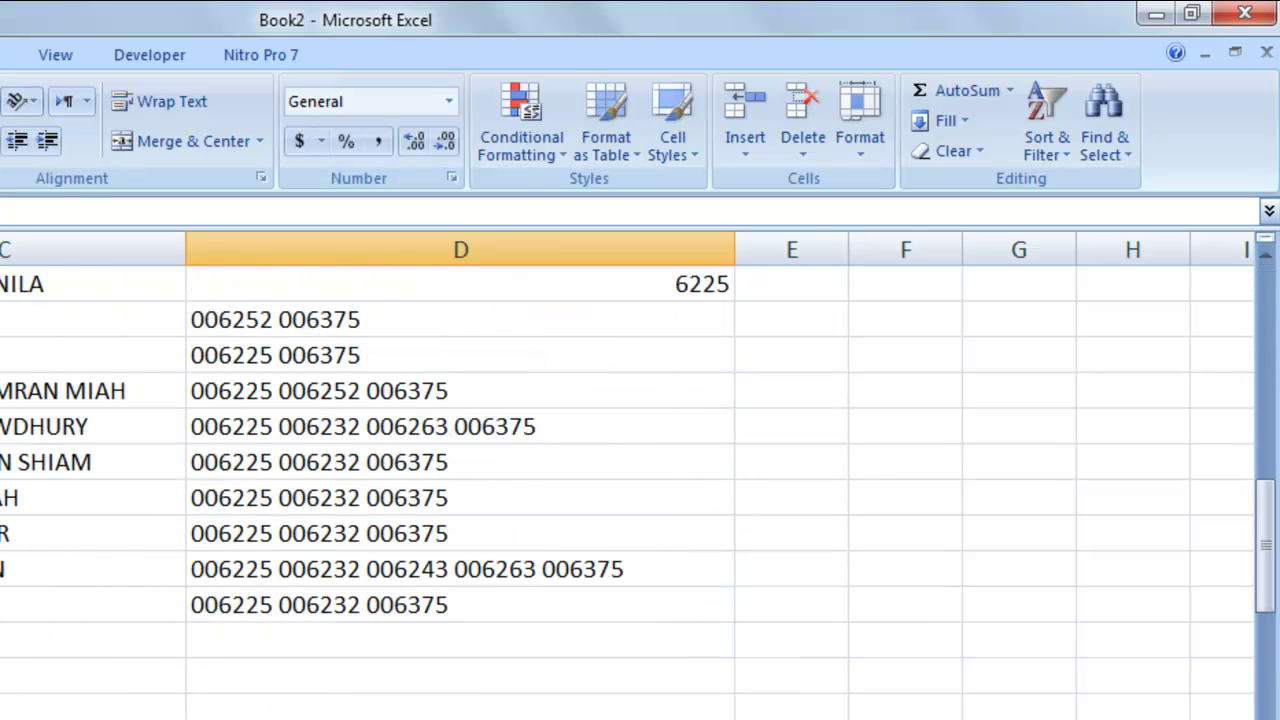
click(2, 712)
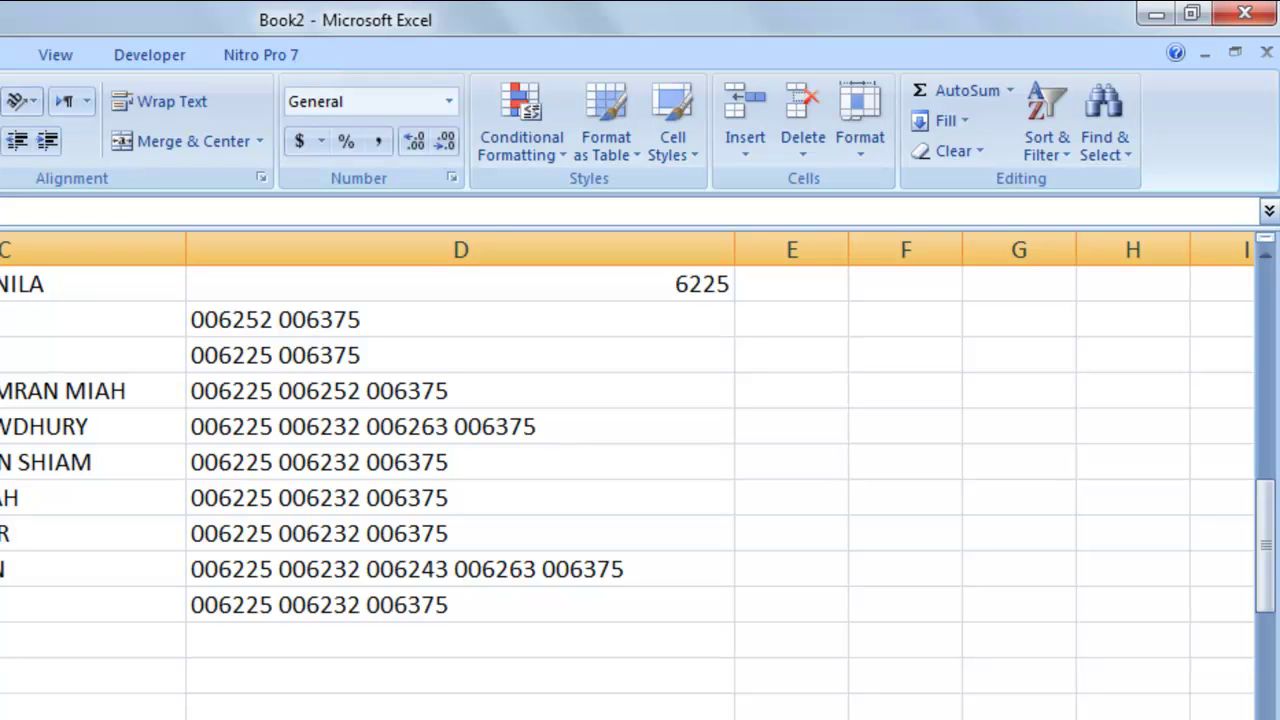
click(182, 712)
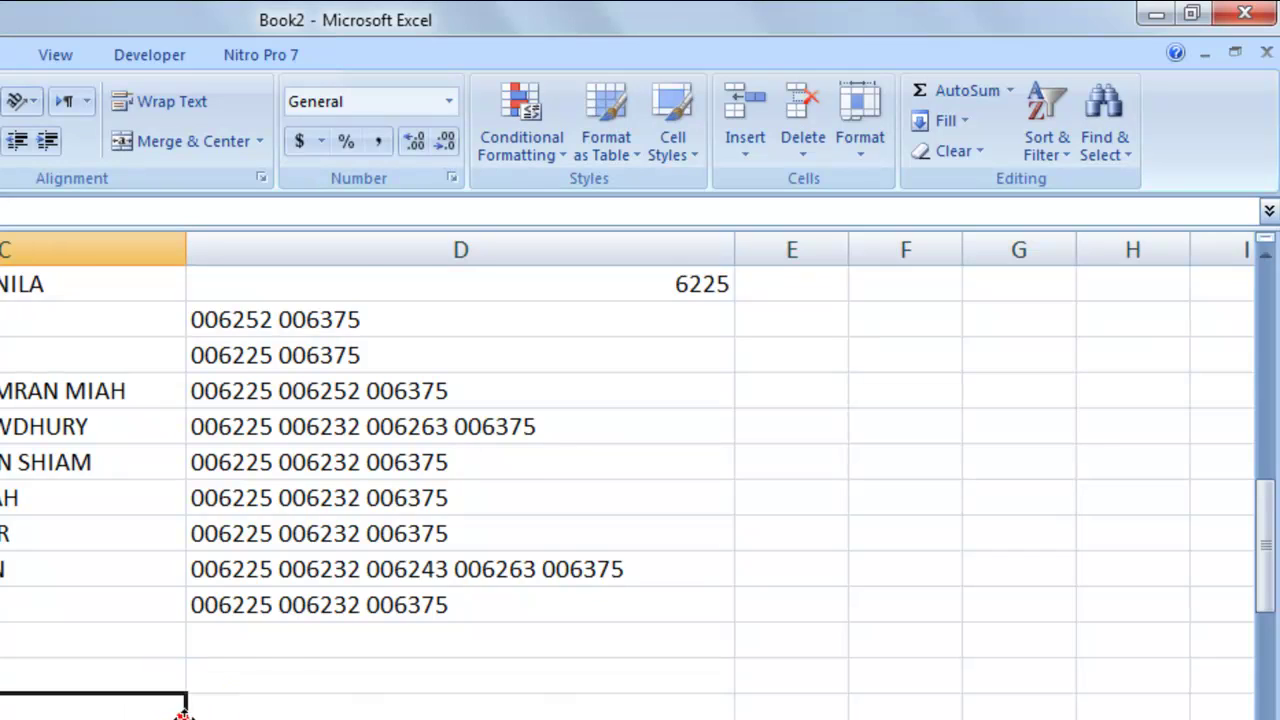
scroll(405, 690, up, 10)
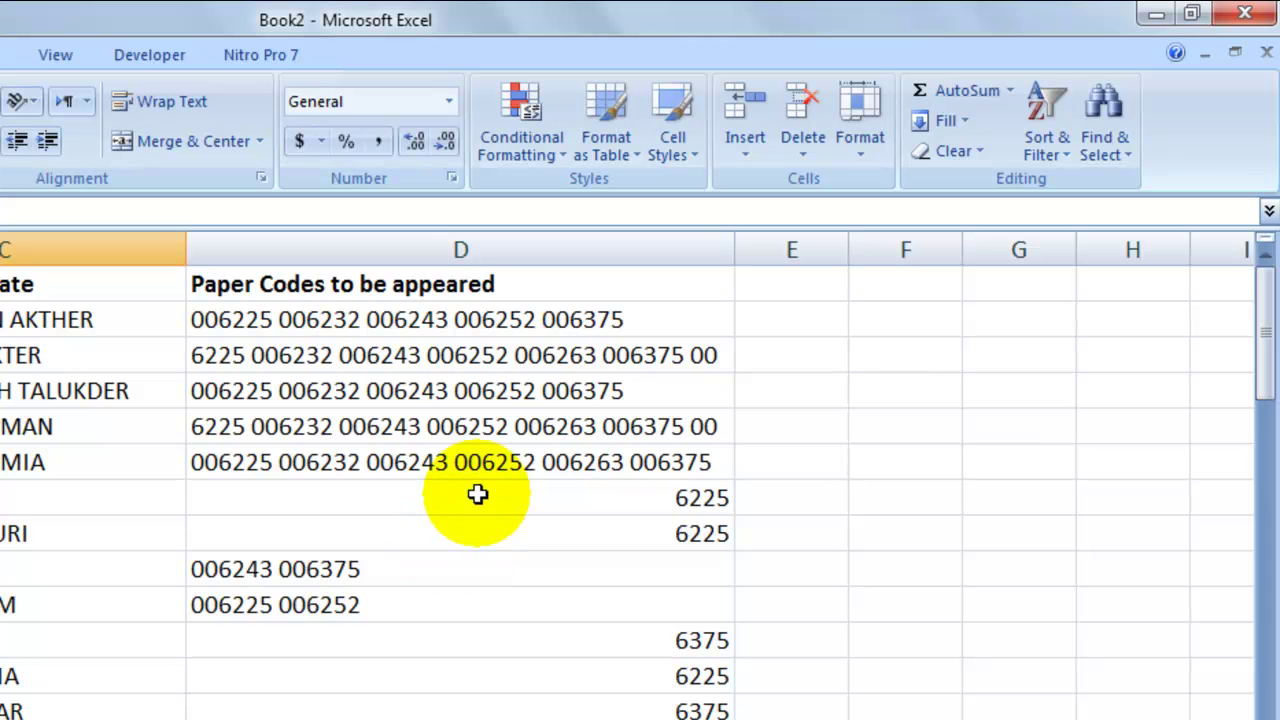
Step: Left-align the whole Paper Codes column D
click(506, 244)
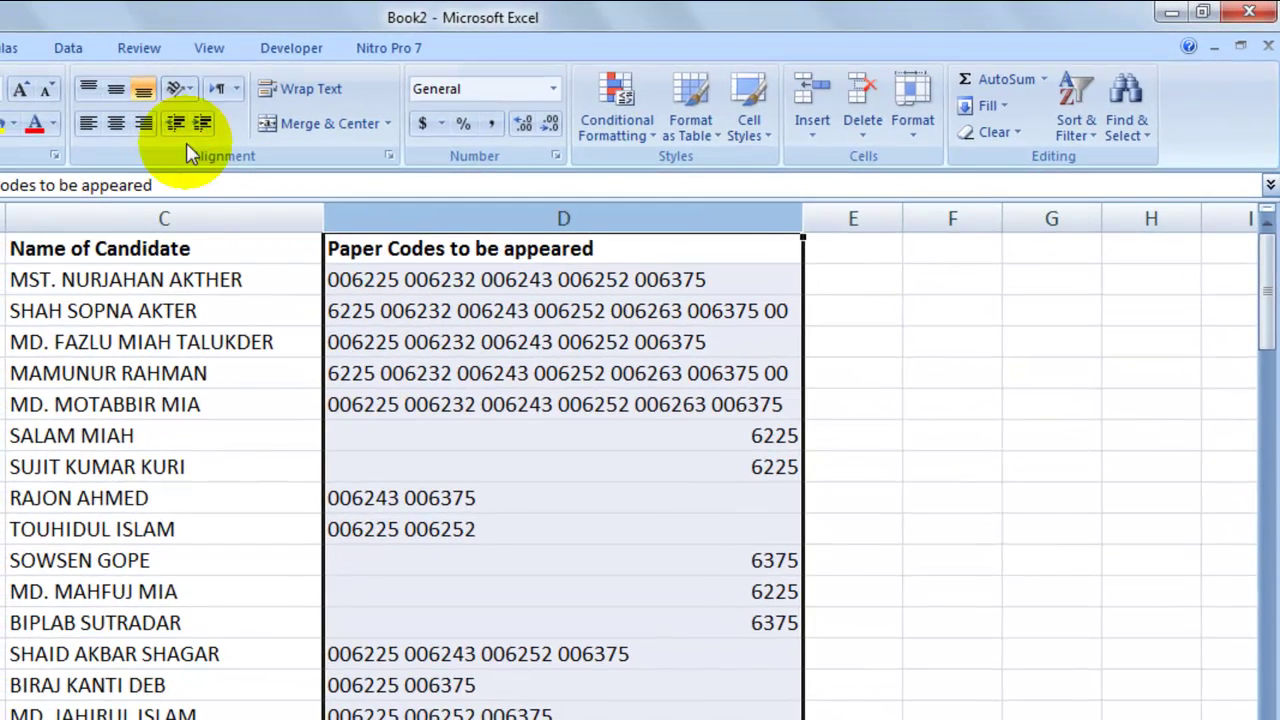
click(88, 125)
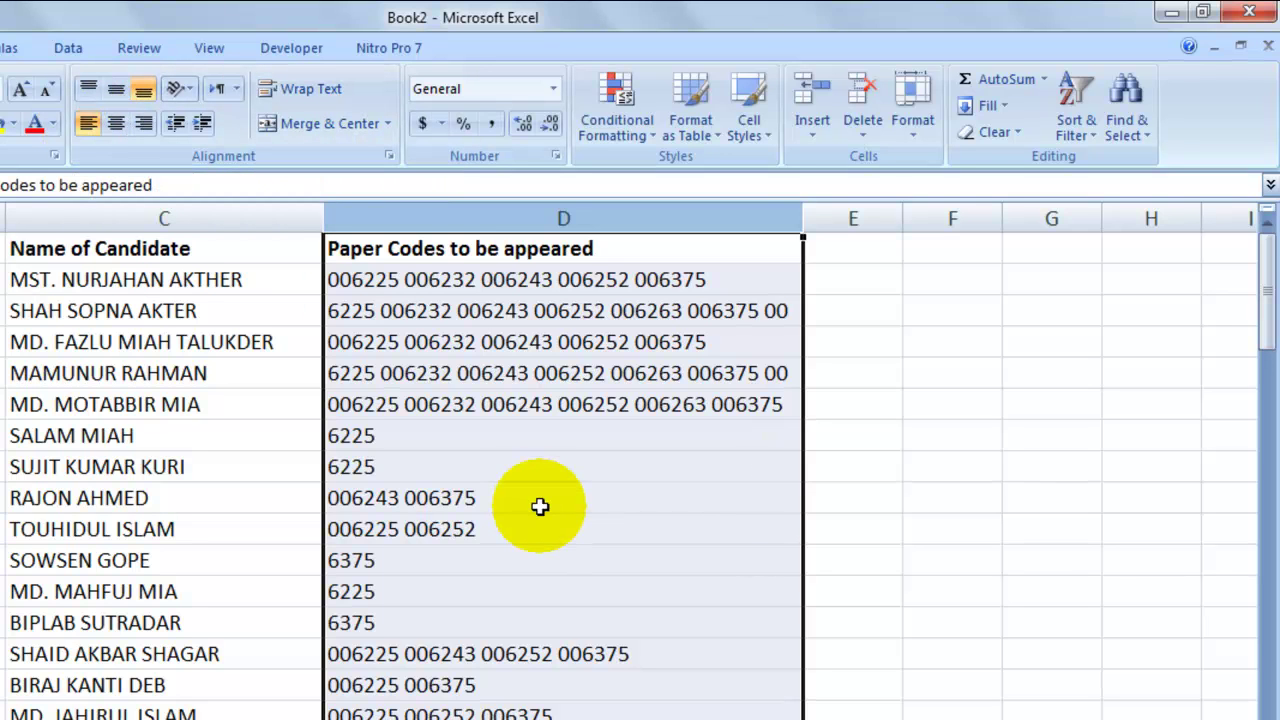
click(491, 435)
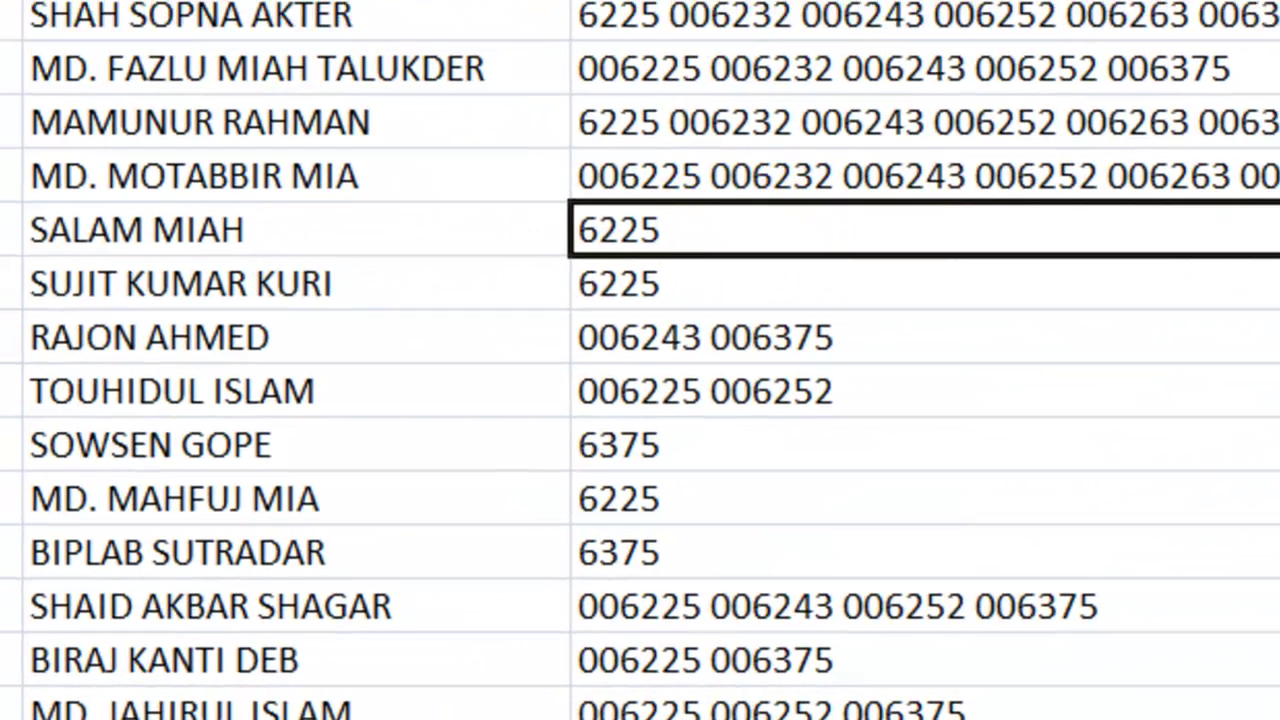
Step: Turn on AutoFilter for the header cells A1:D1
drag(40, 120, 985, 213)
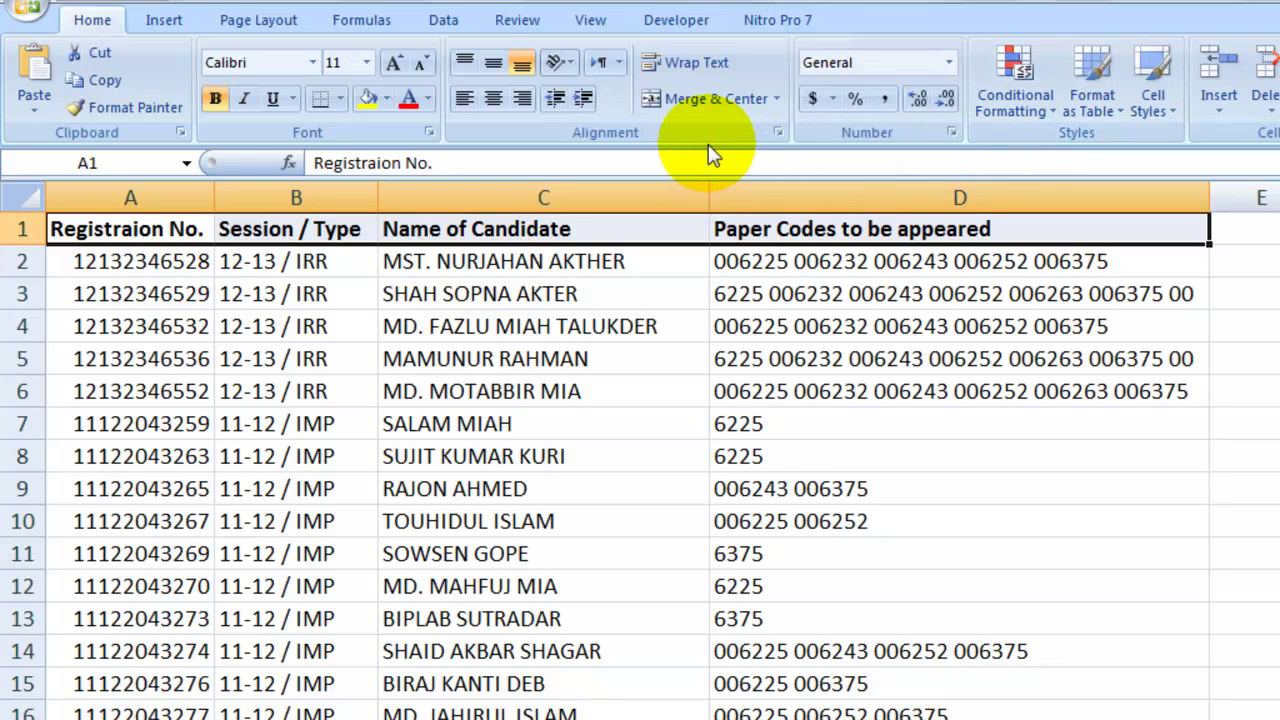
click(445, 22)
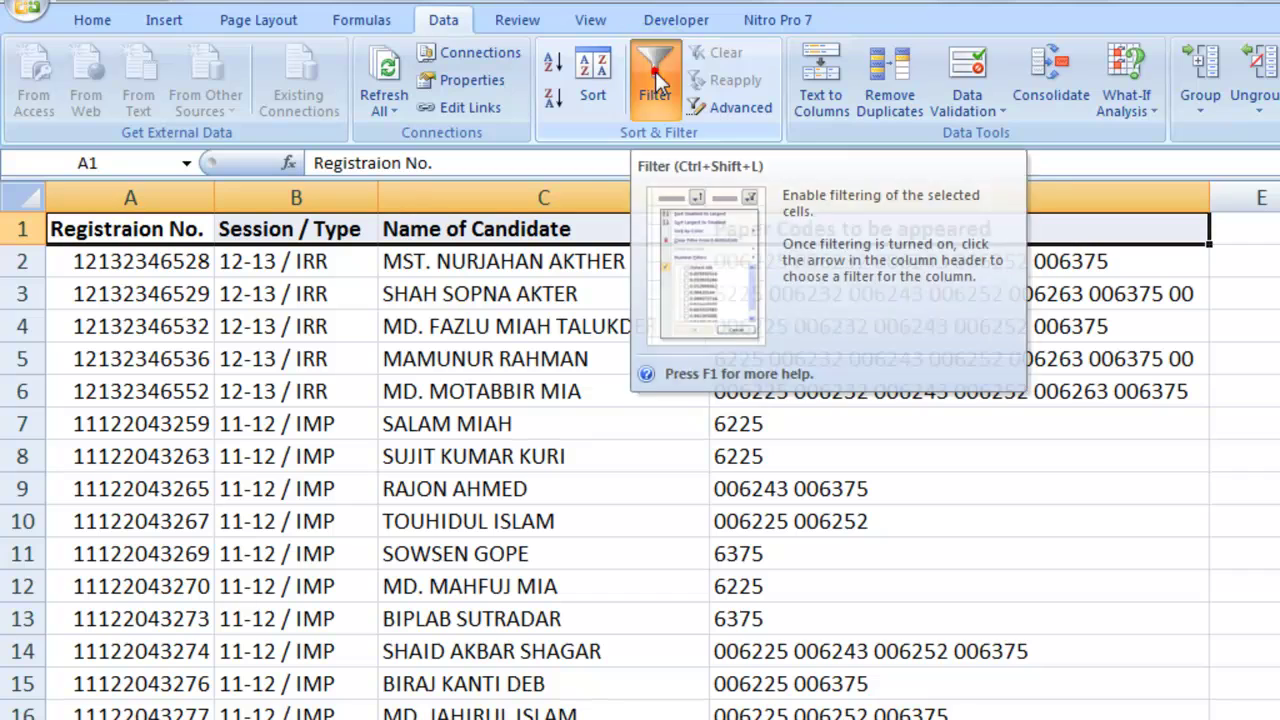
click(655, 72)
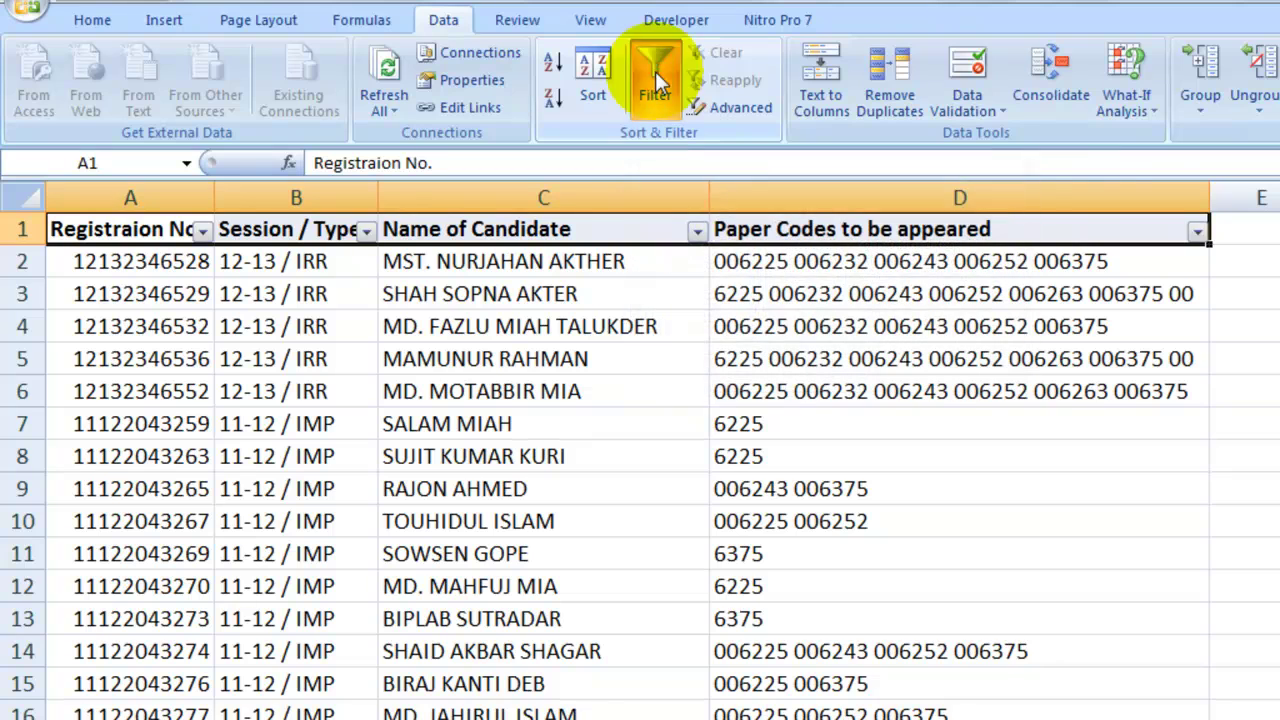
Step: Filter the Paper Codes column to entries containing 6225 and review which candidates are listed
click(1198, 234)
mouse_move(1162, 399)
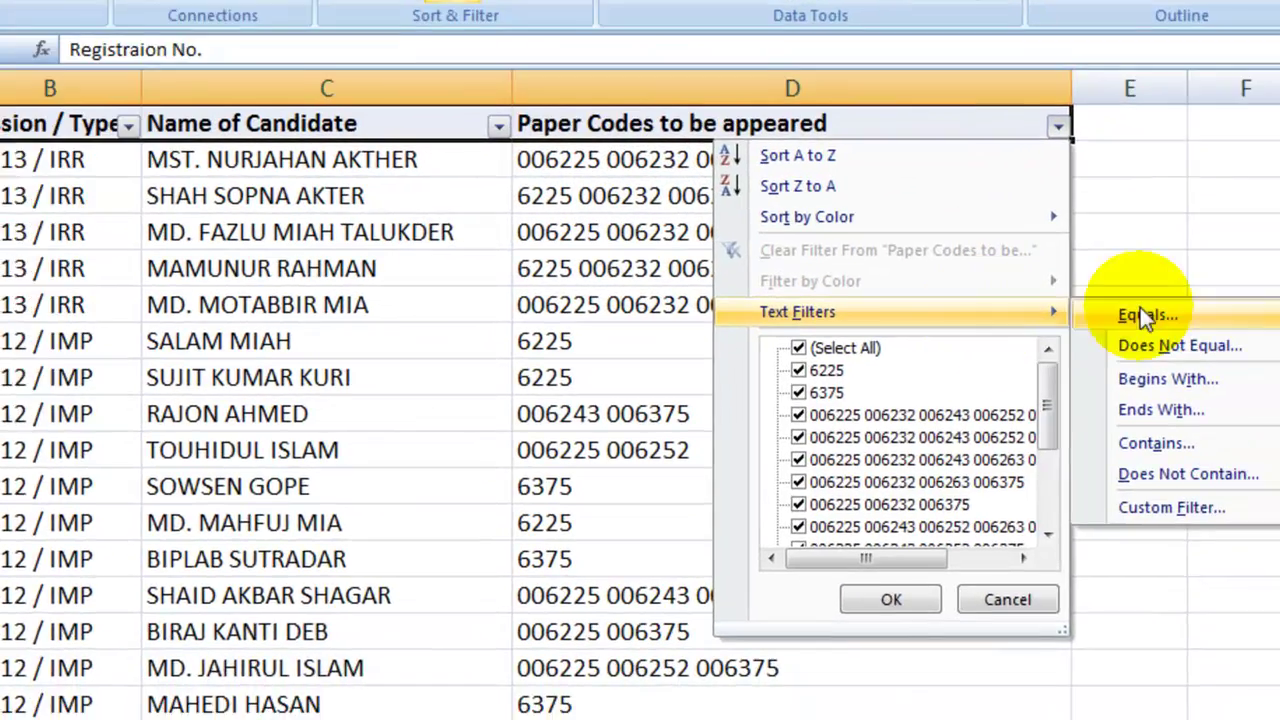
click(1175, 453)
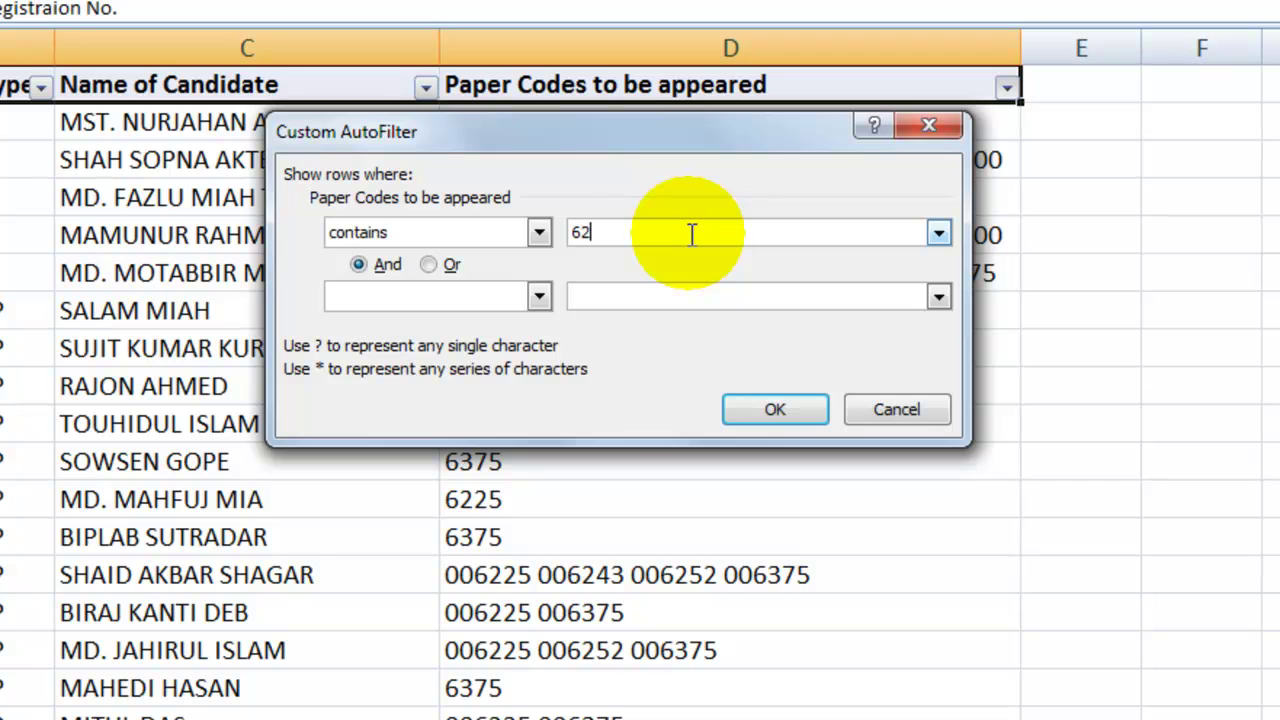
click(772, 410)
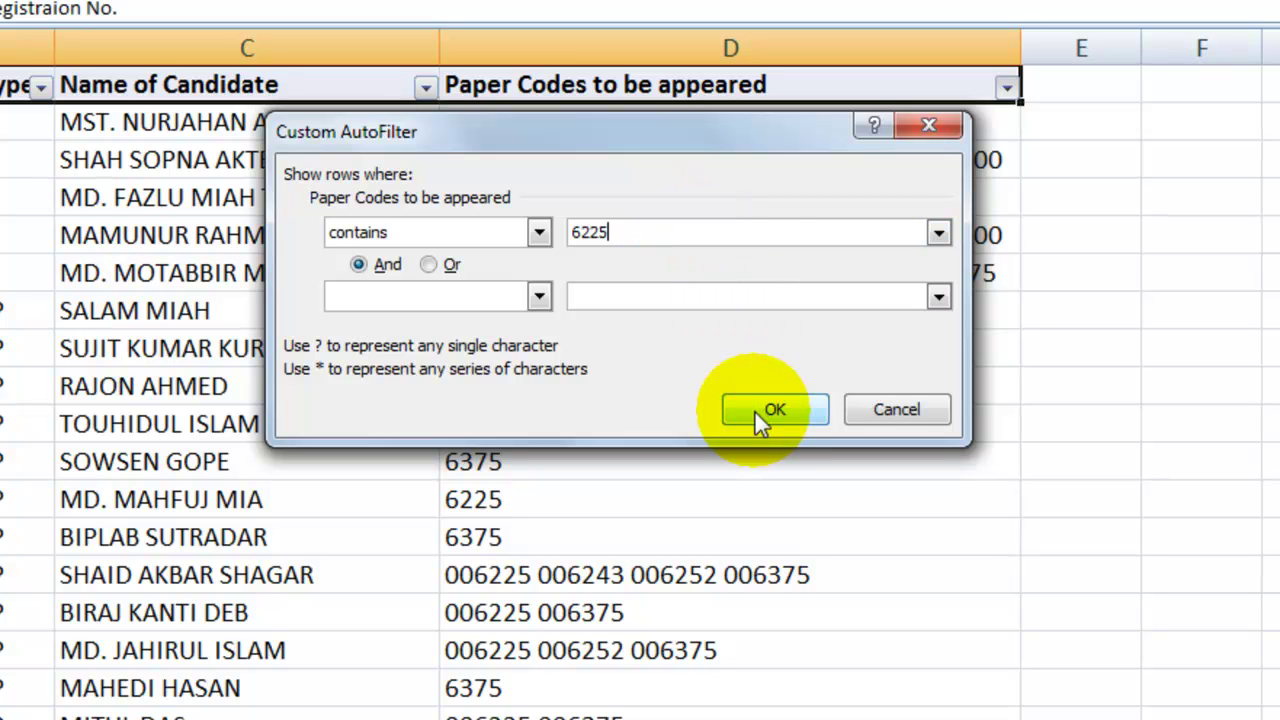
click(776, 410)
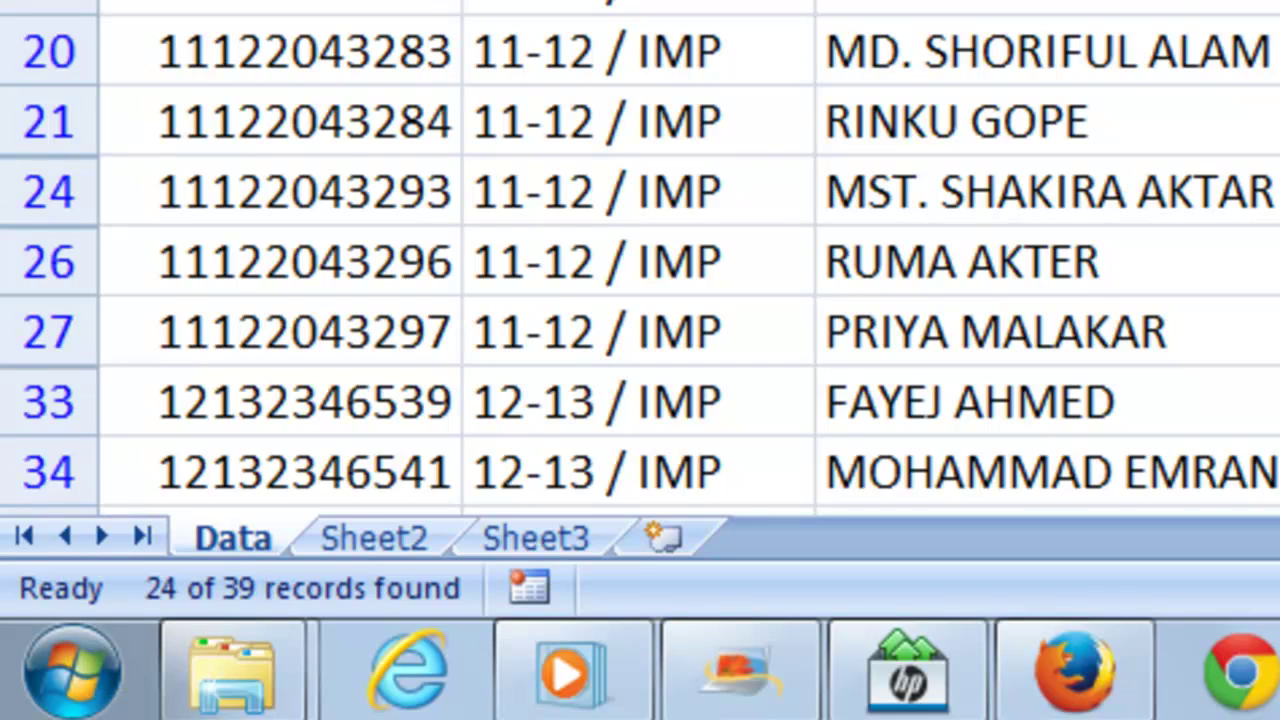
scroll(640, 260, down, 1)
scroll(640, 260, up, 1)
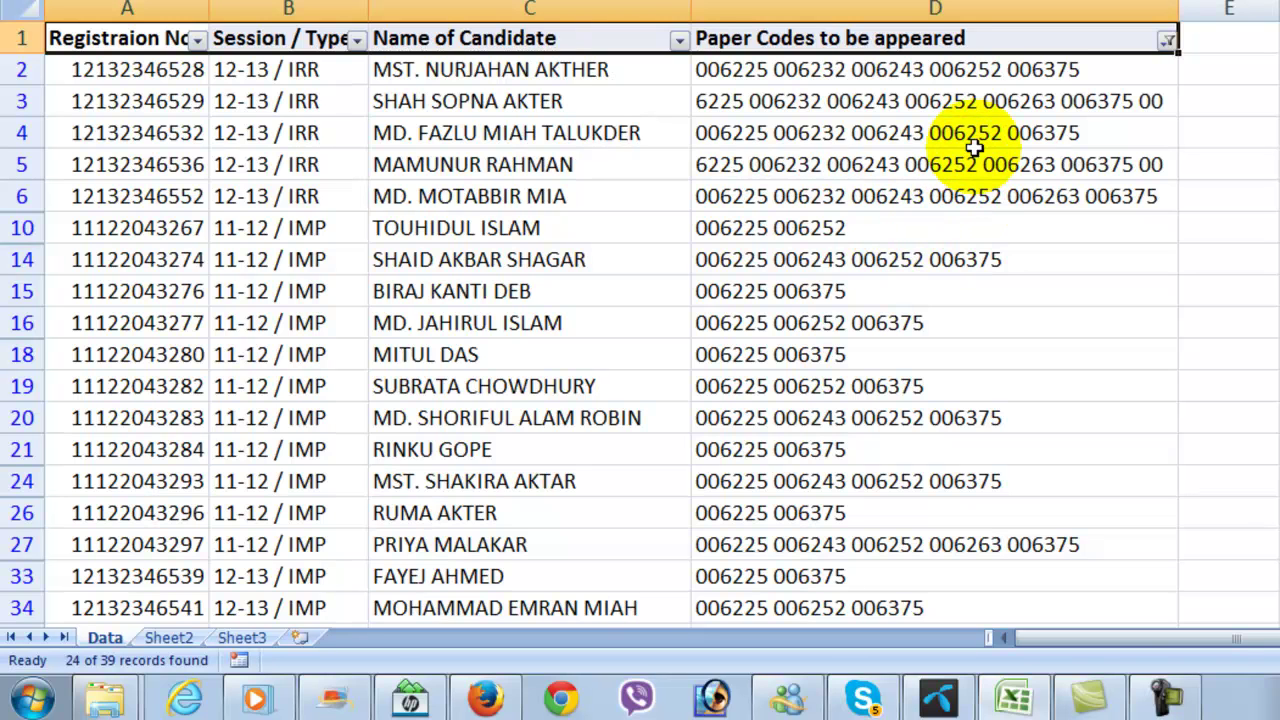
scroll(940, 336, down, 4)
scroll(940, 336, up, 4)
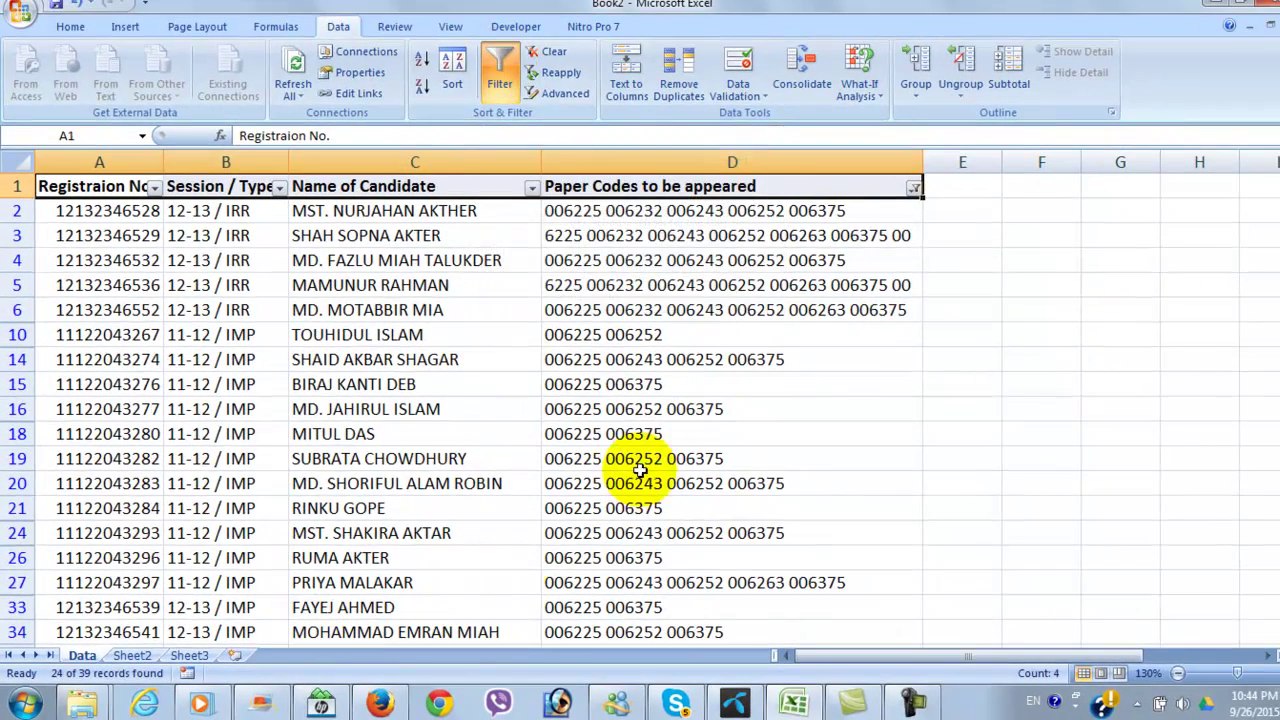
Step: Turn off the filter on the table and check the single-code cells D7 and D8
click(497, 75)
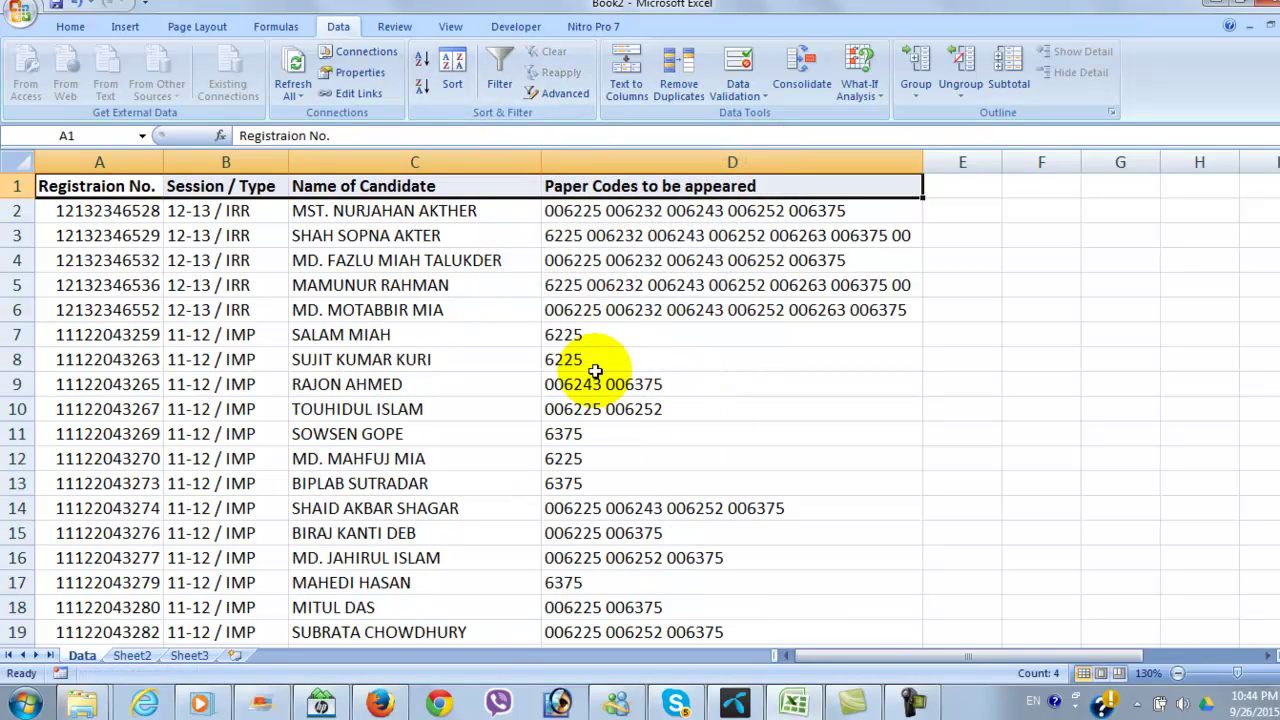
click(596, 334)
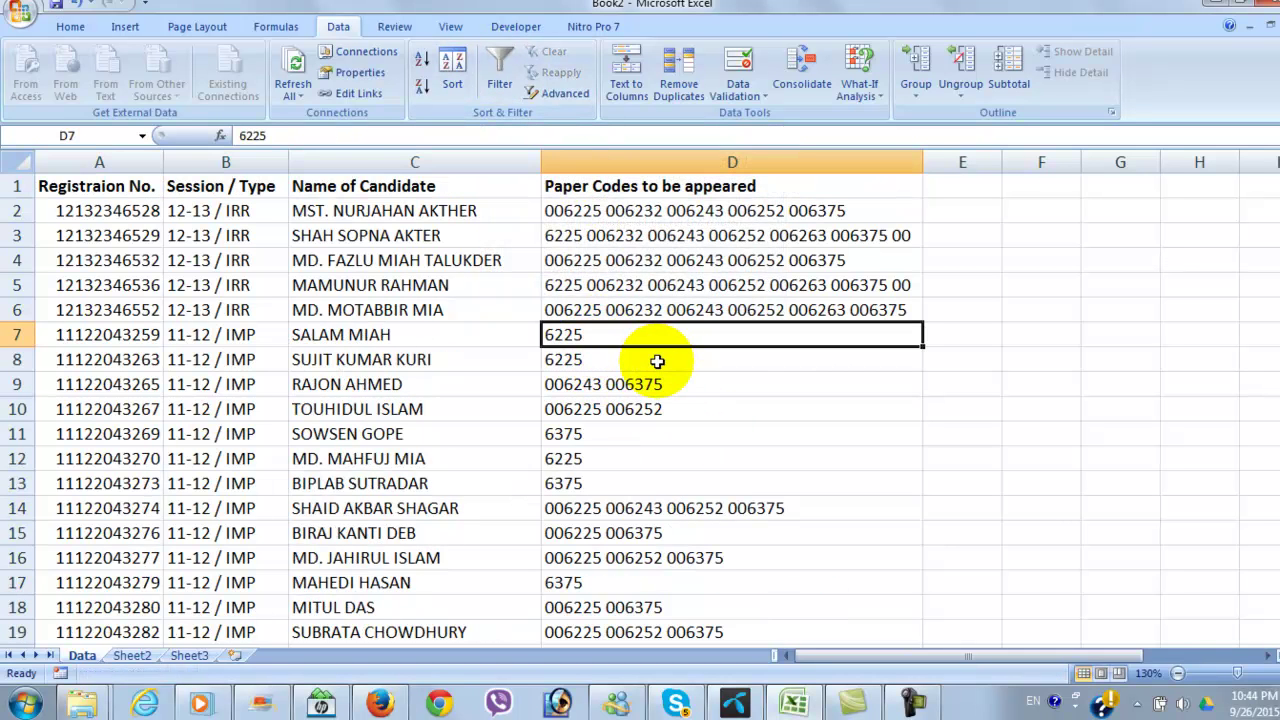
click(657, 361)
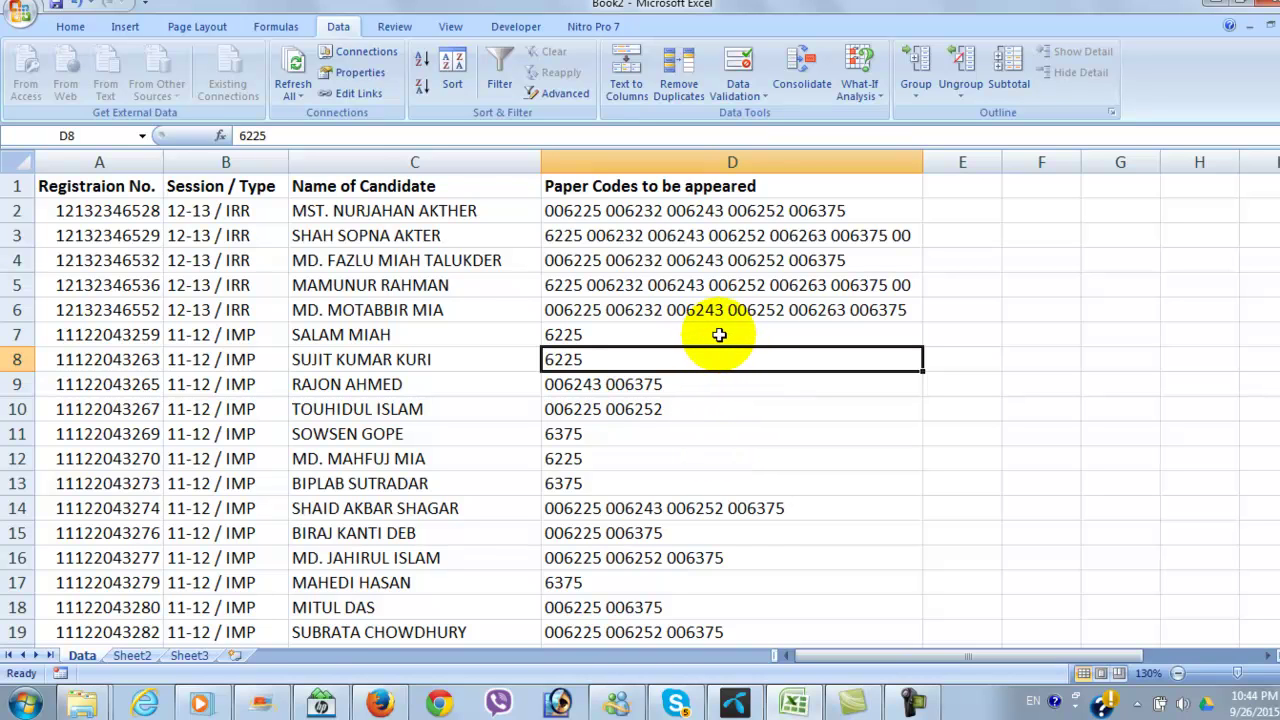
Step: Apply the custom number format 000000 to the paper codes in D2:D40, and check the single-code cell D7
click(718, 337)
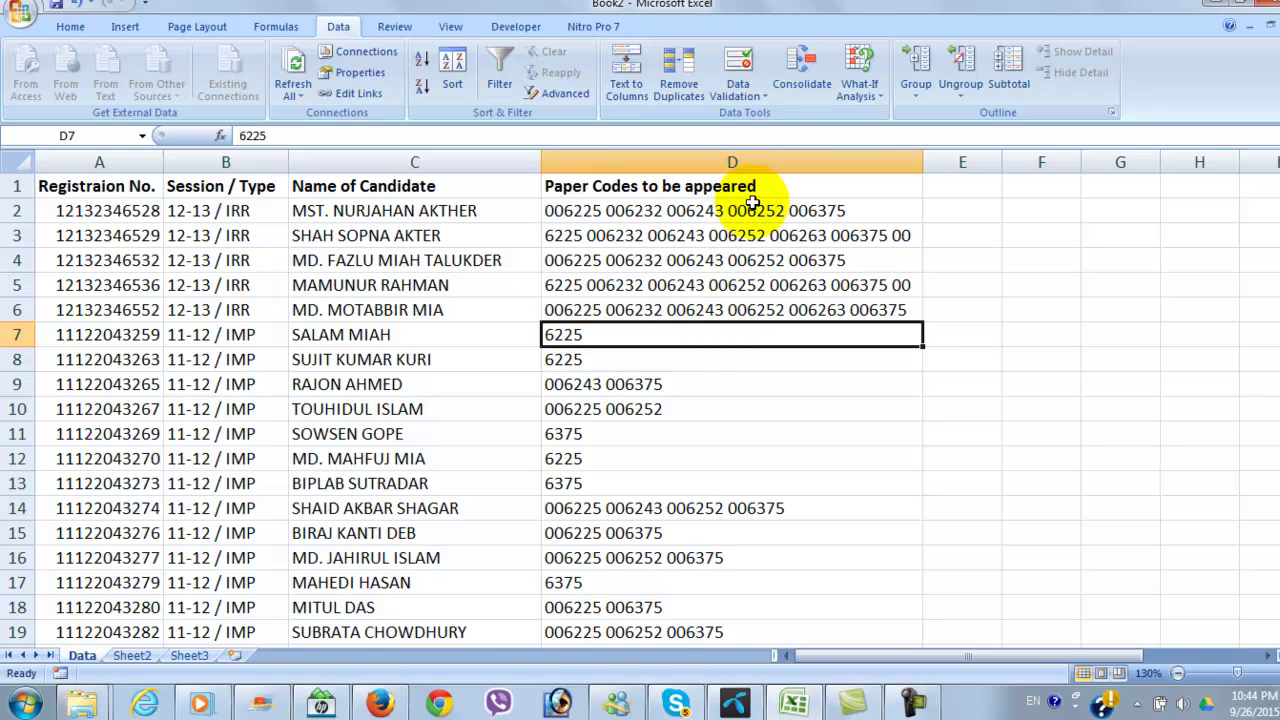
drag(765, 211, 770, 572)
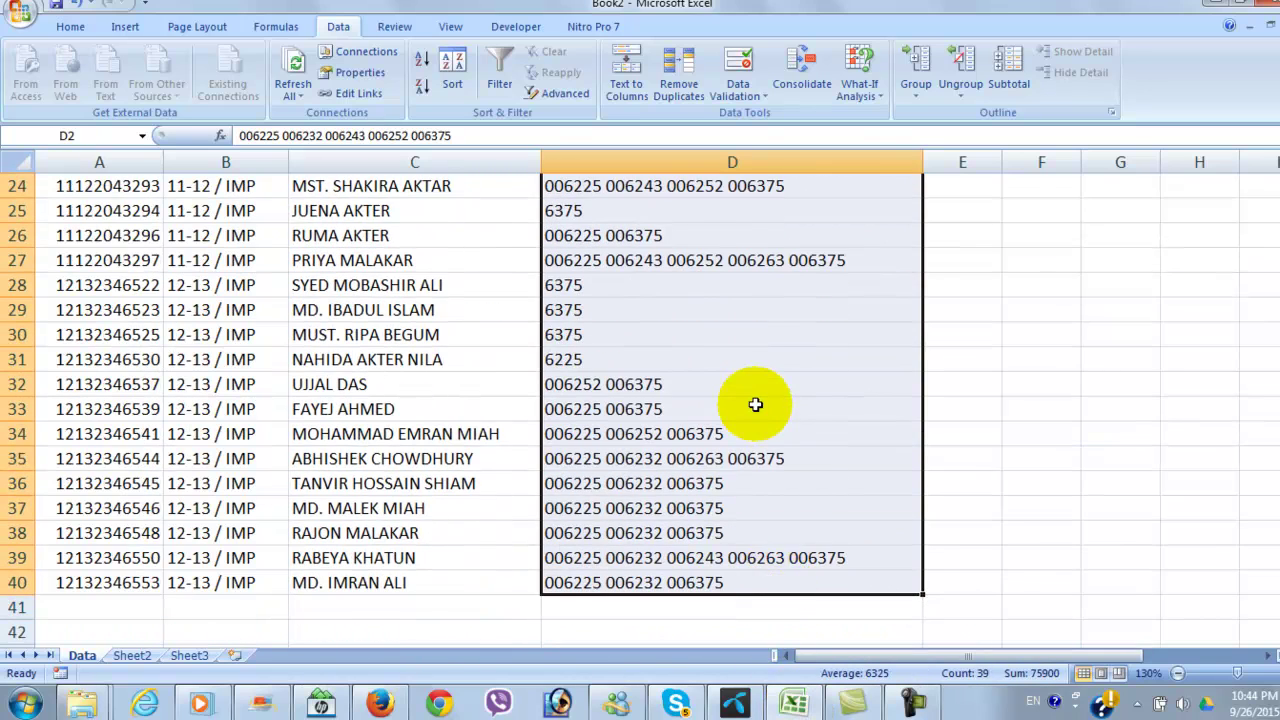
scroll(755, 403, up, 8)
right_click(672, 345)
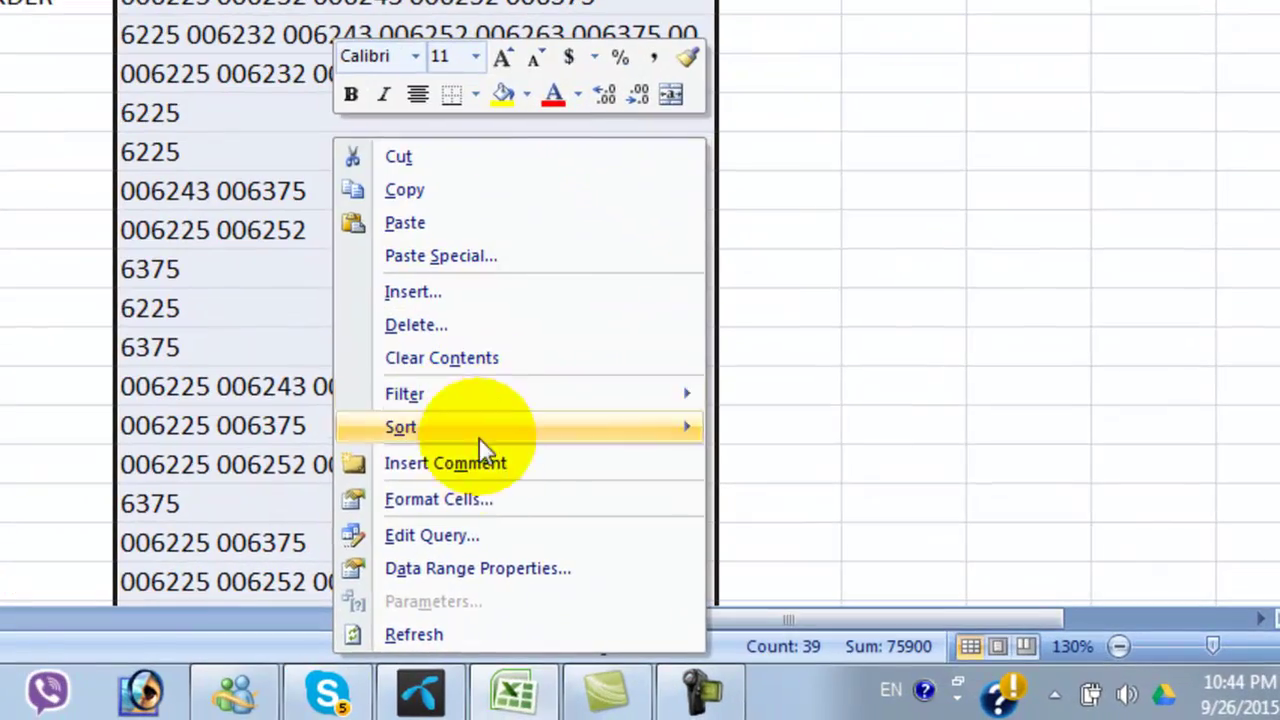
click(503, 497)
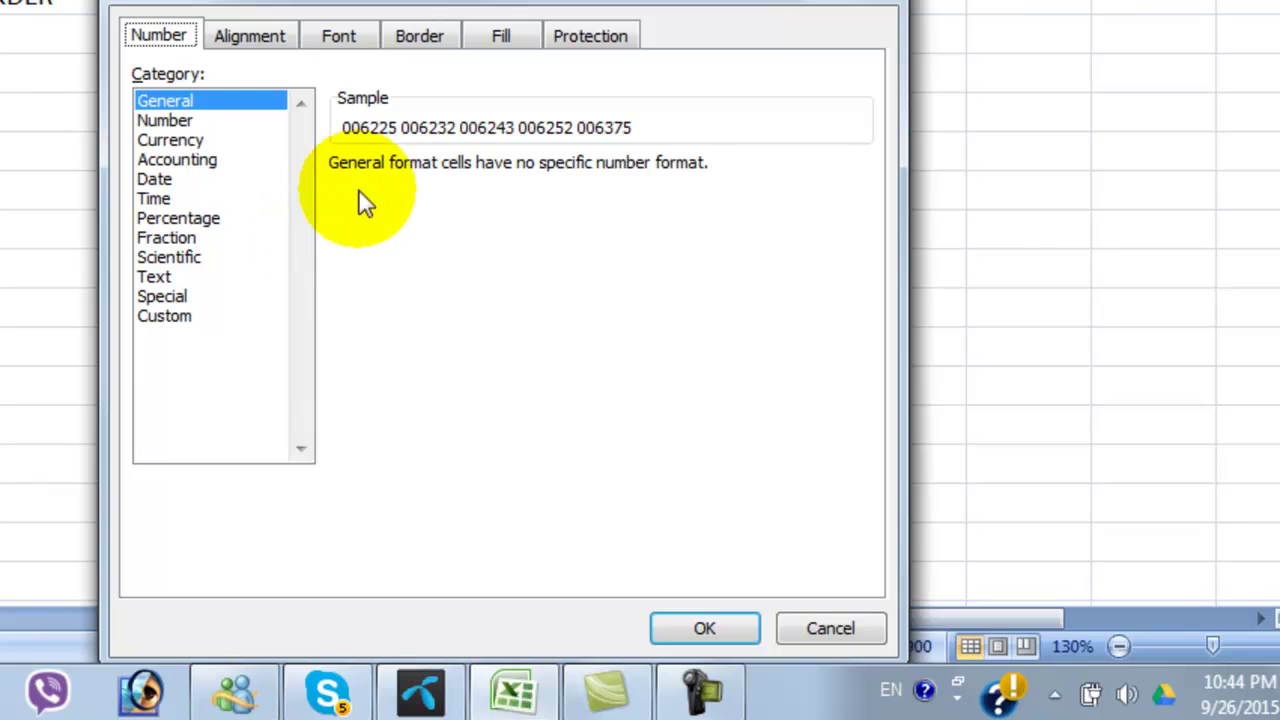
click(183, 318)
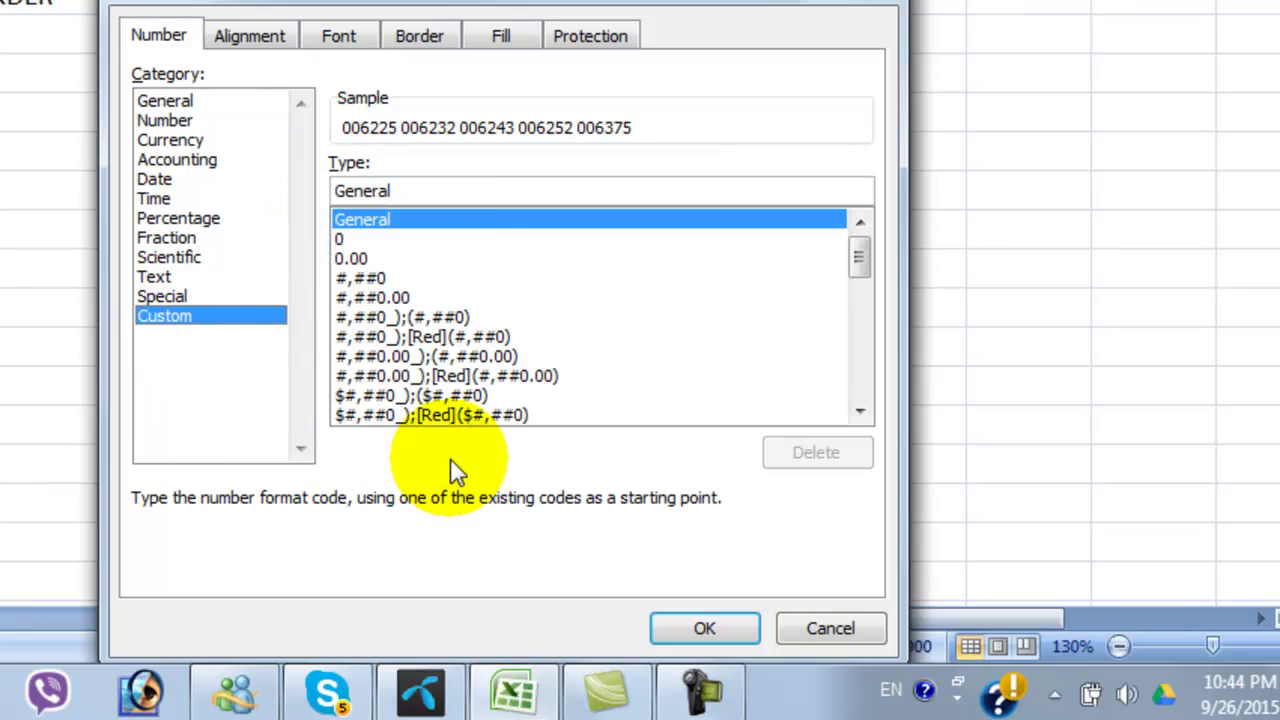
double_click(408, 188)
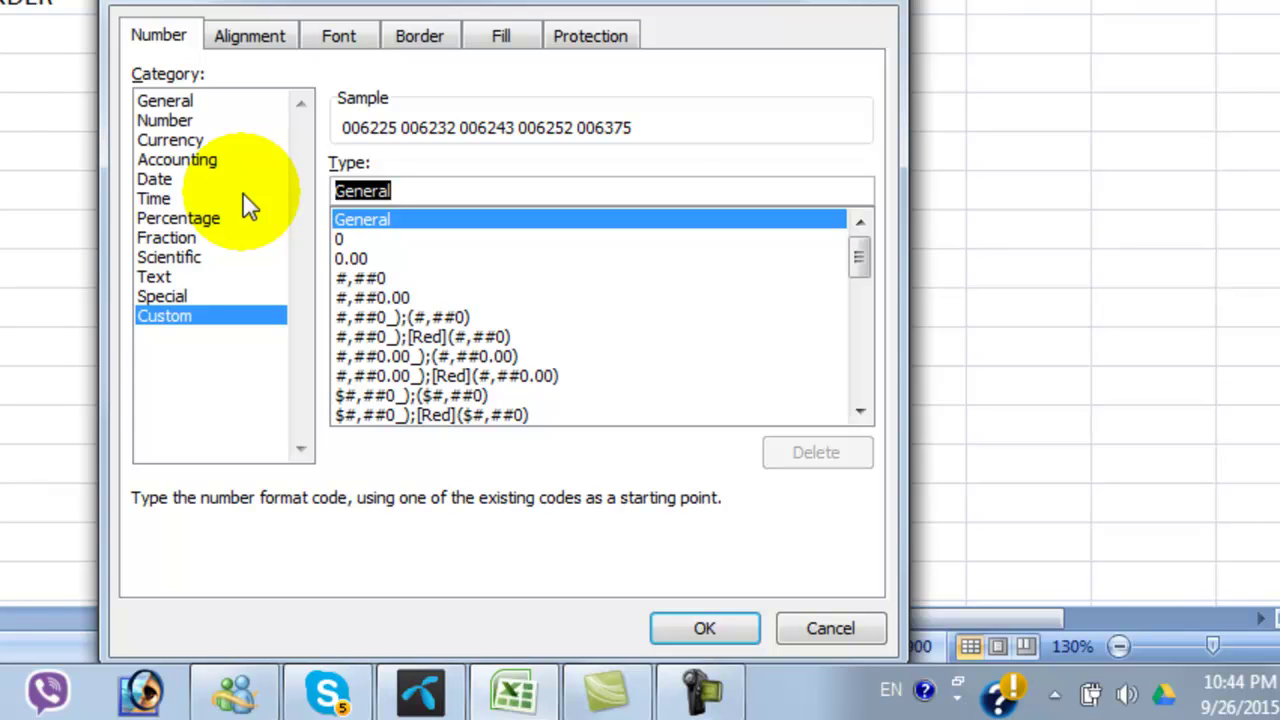
text(000000)
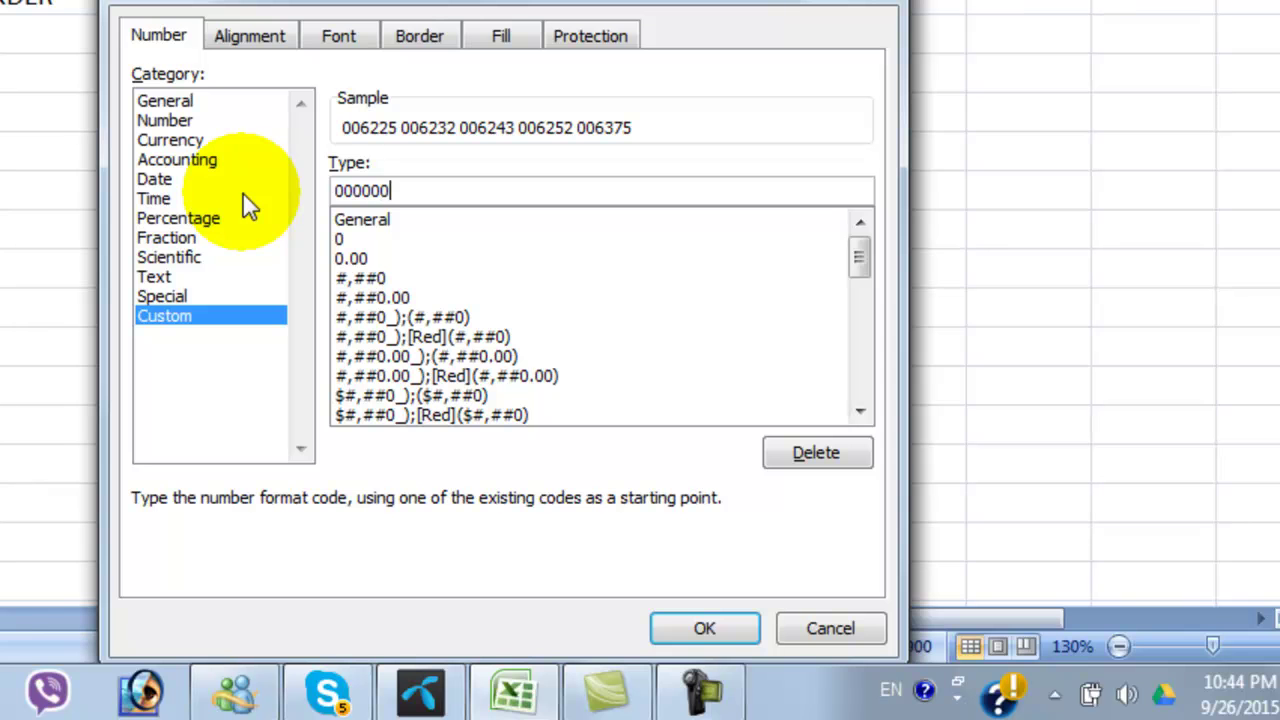
click(692, 626)
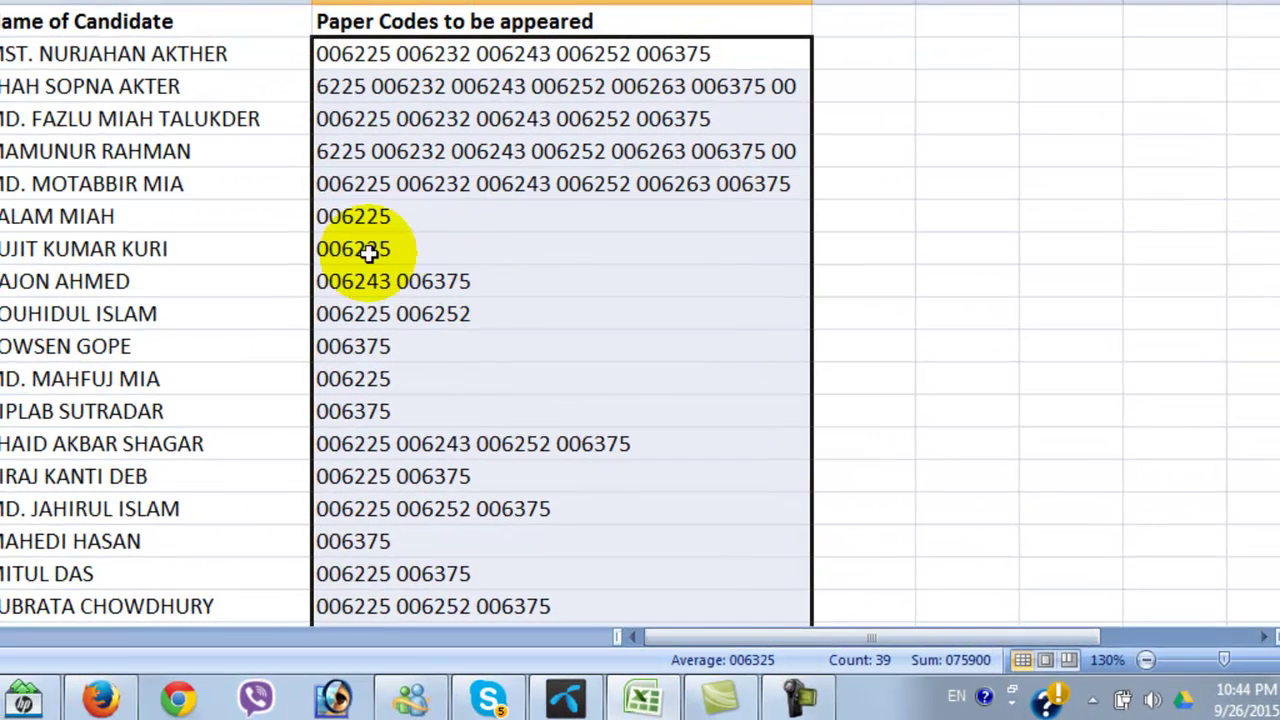
click(403, 228)
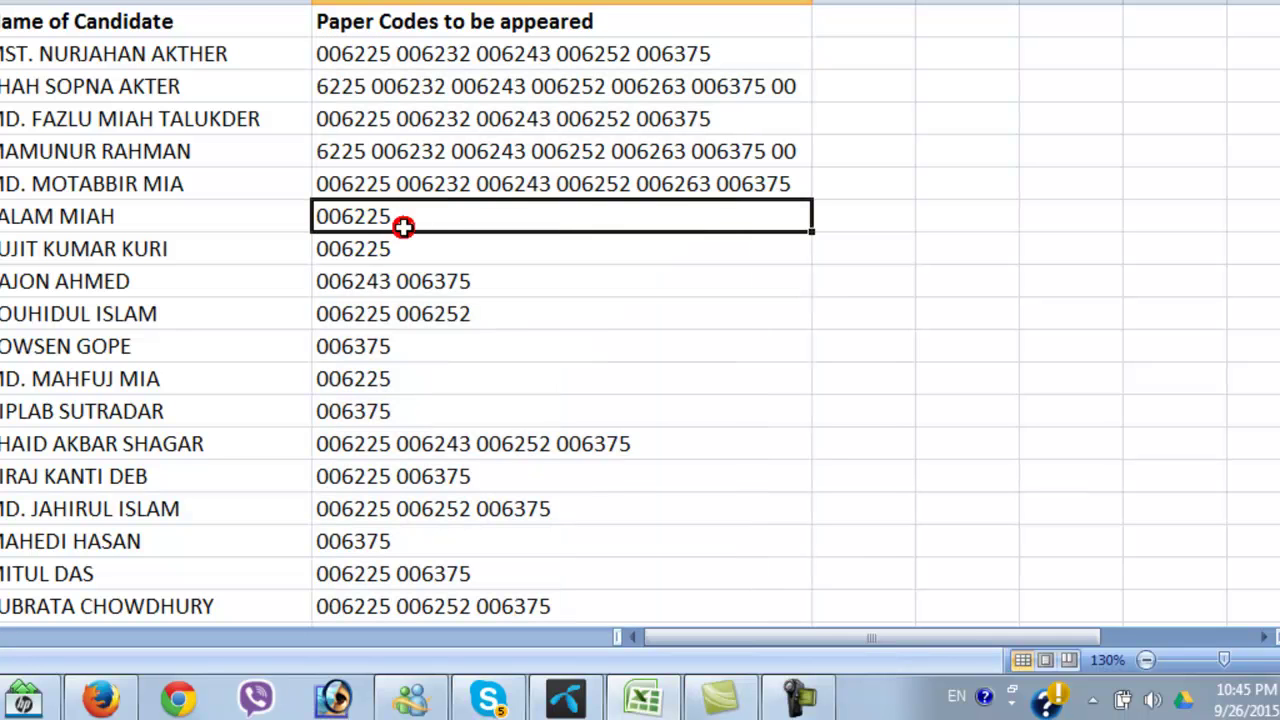
Step: Move the stray trailing 00 in cell D5 to the front of its first code, 6225
click(783, 150)
double_click(783, 150)
double_click(783, 150)
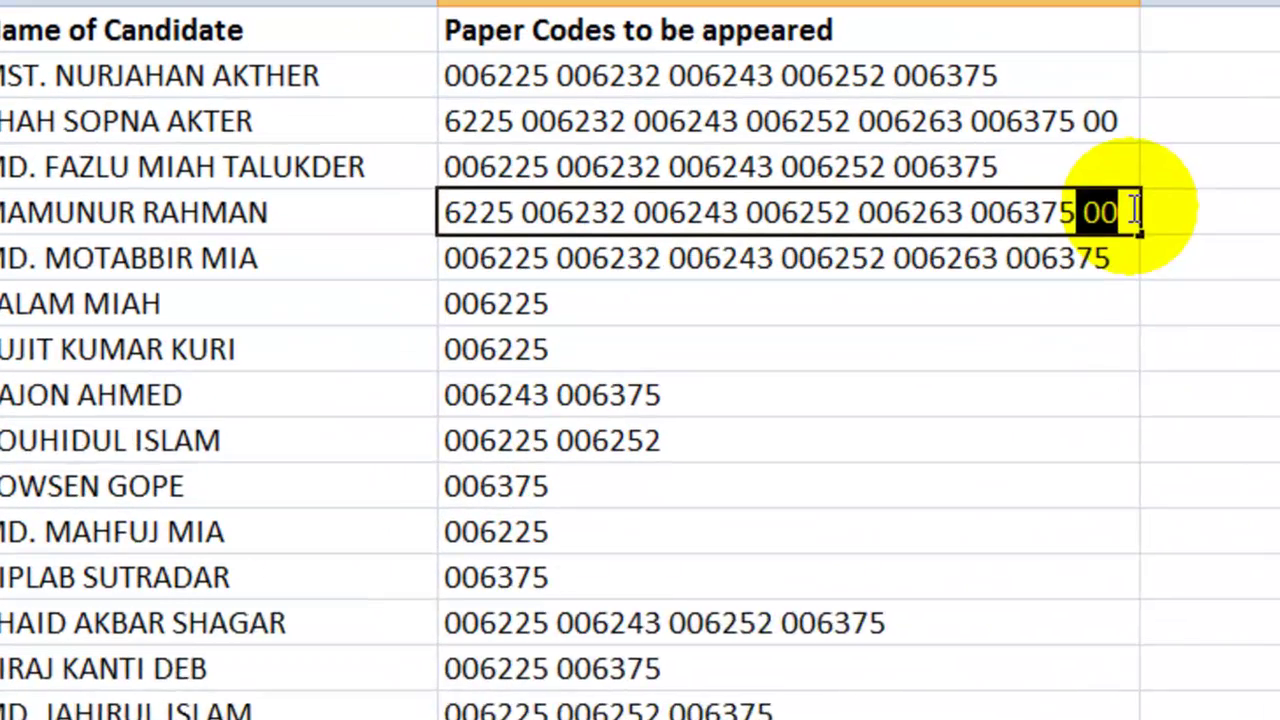
right_click(782, 149)
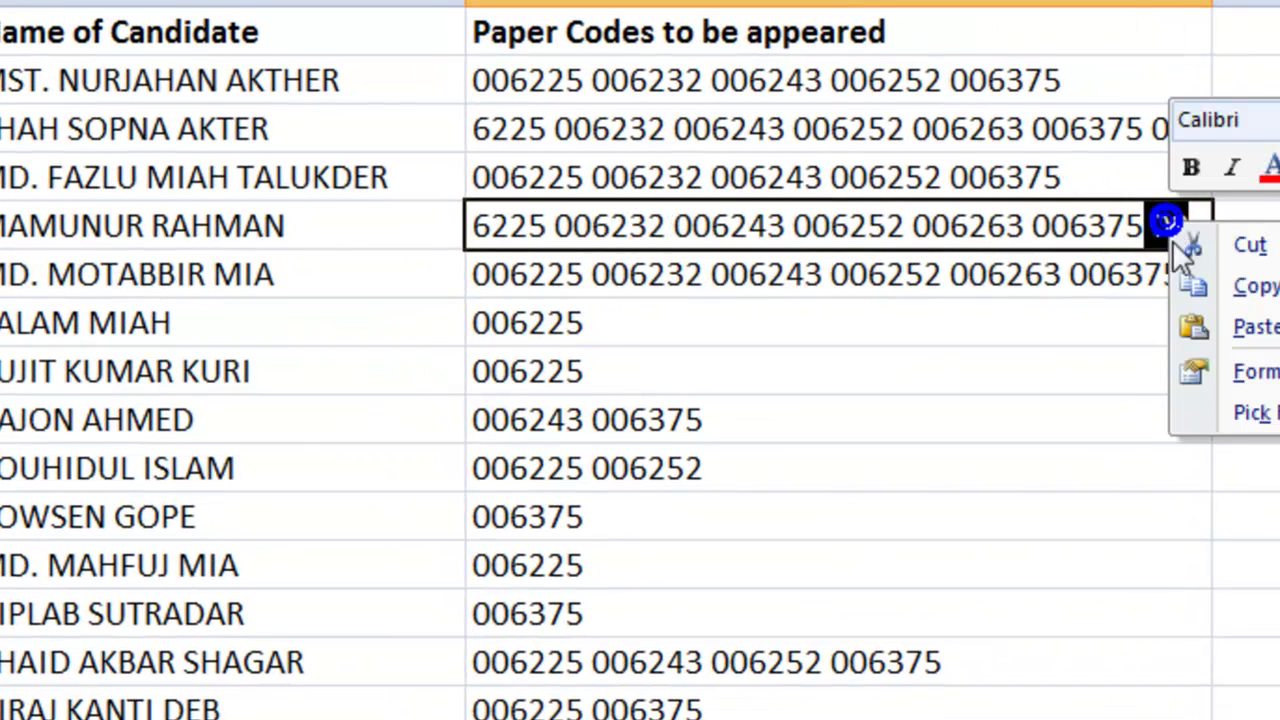
click(1194, 244)
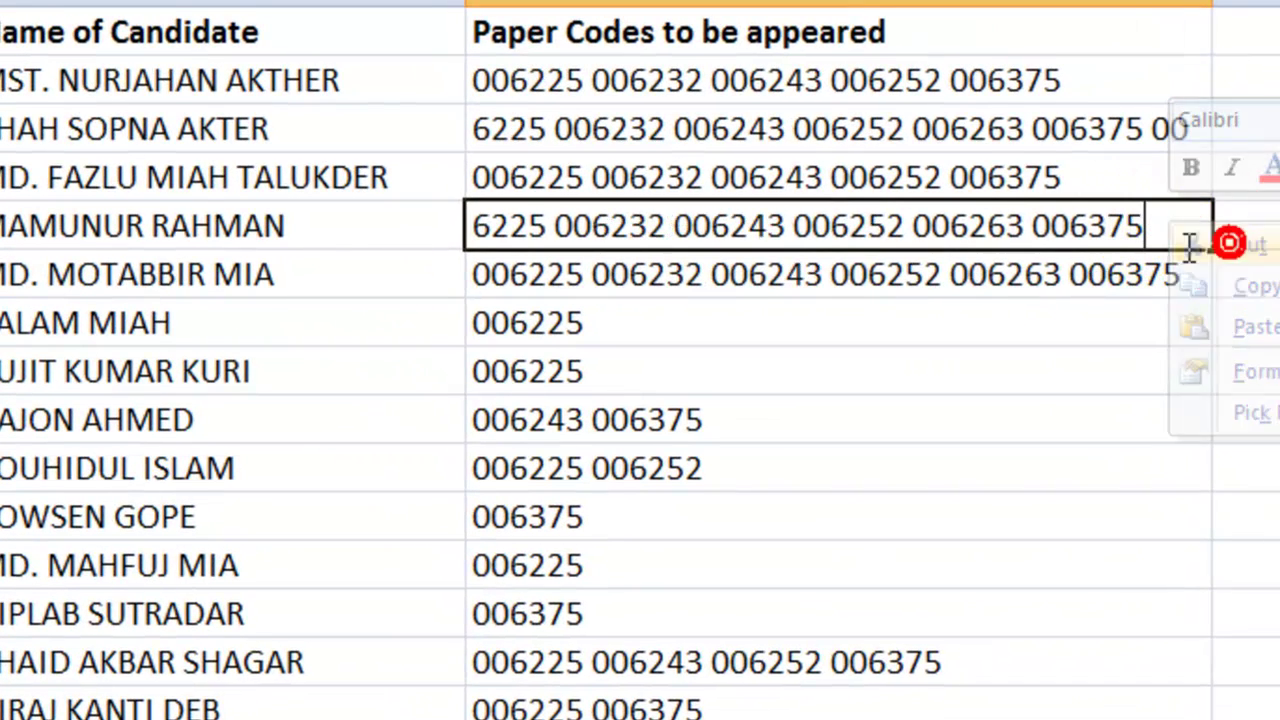
right_click(468, 226)
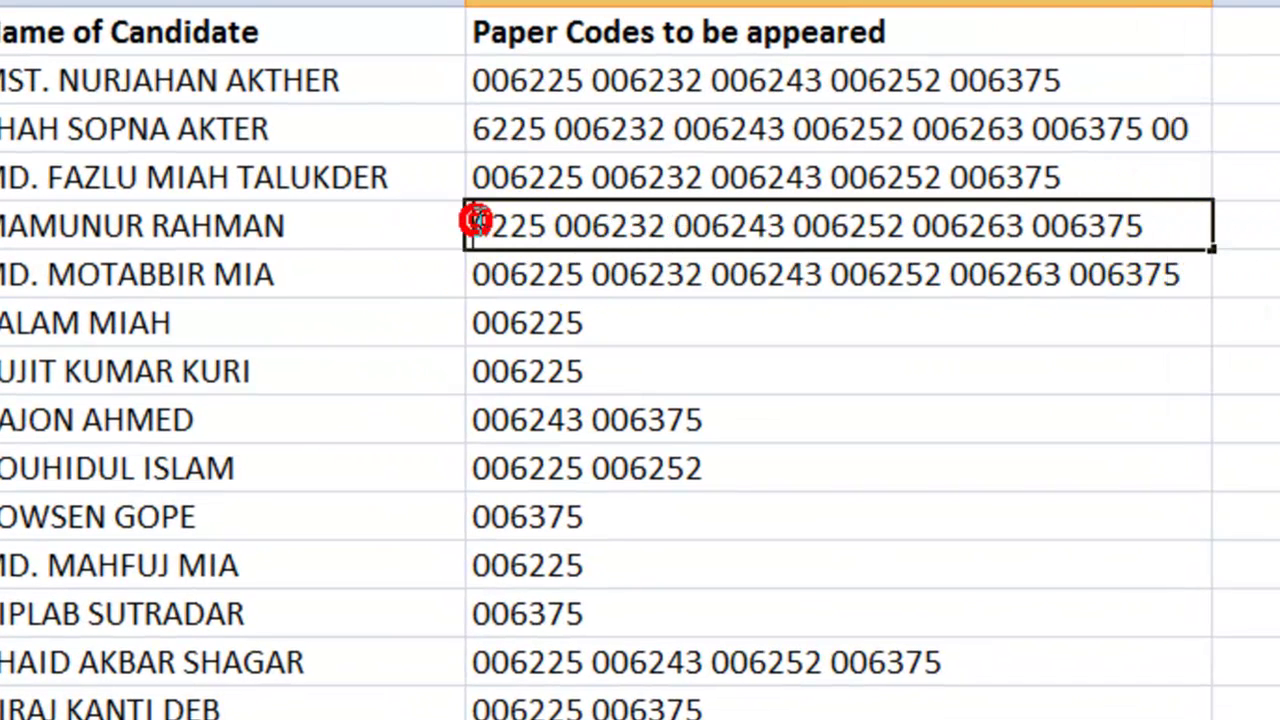
click(645, 318)
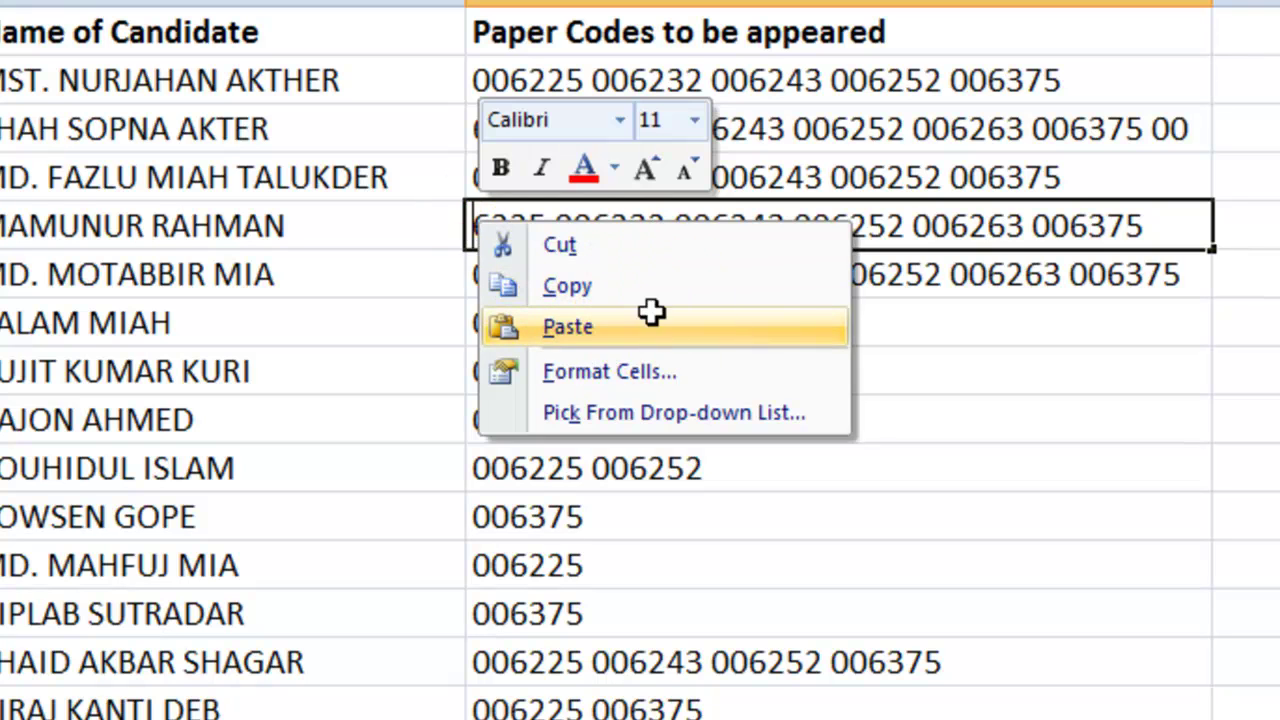
Step: Move the stray trailing 00 in cell D3 to the front of its first code, making it 006225
double_click(1182, 129)
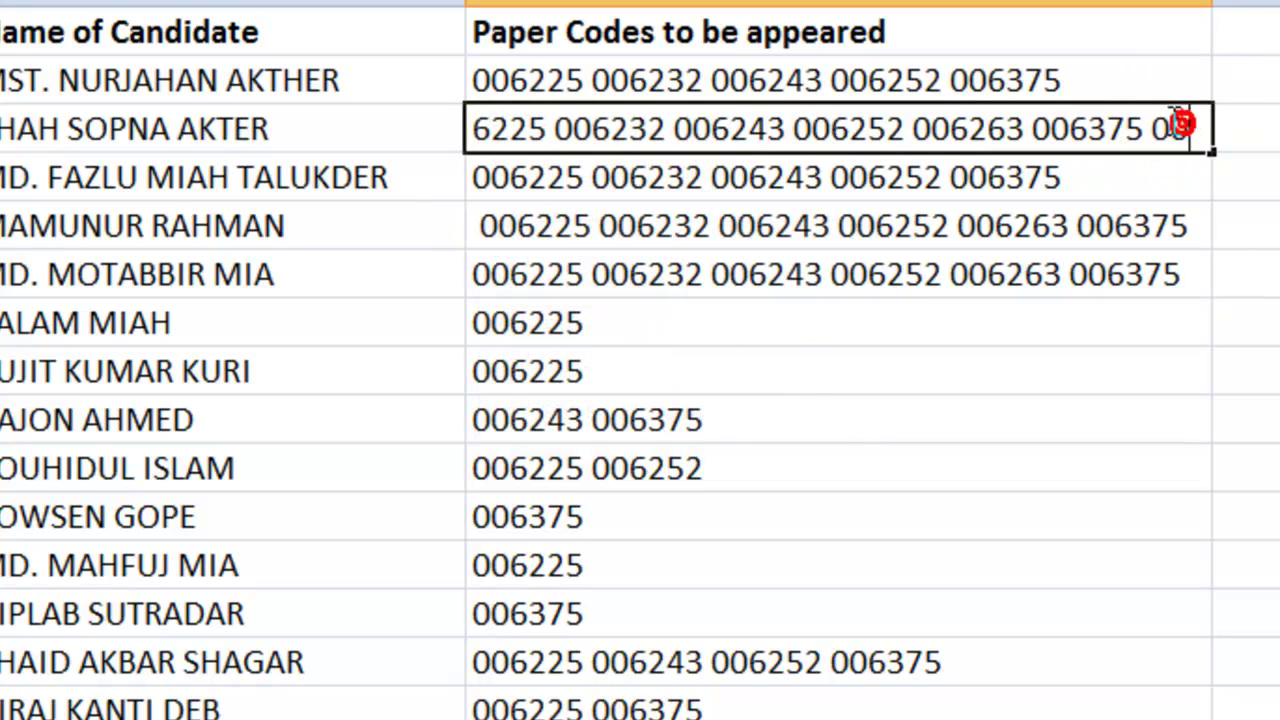
drag(1155, 124, 1228, 126)
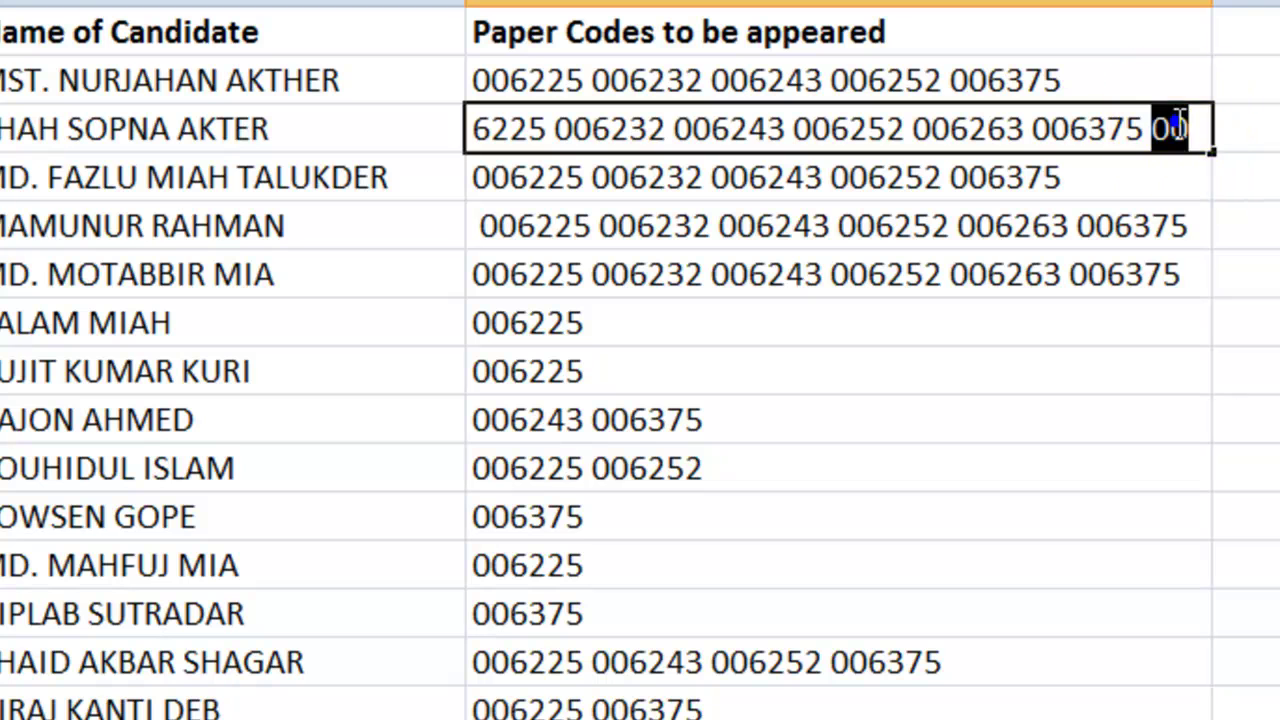
right_click(1195, 128)
click(1257, 147)
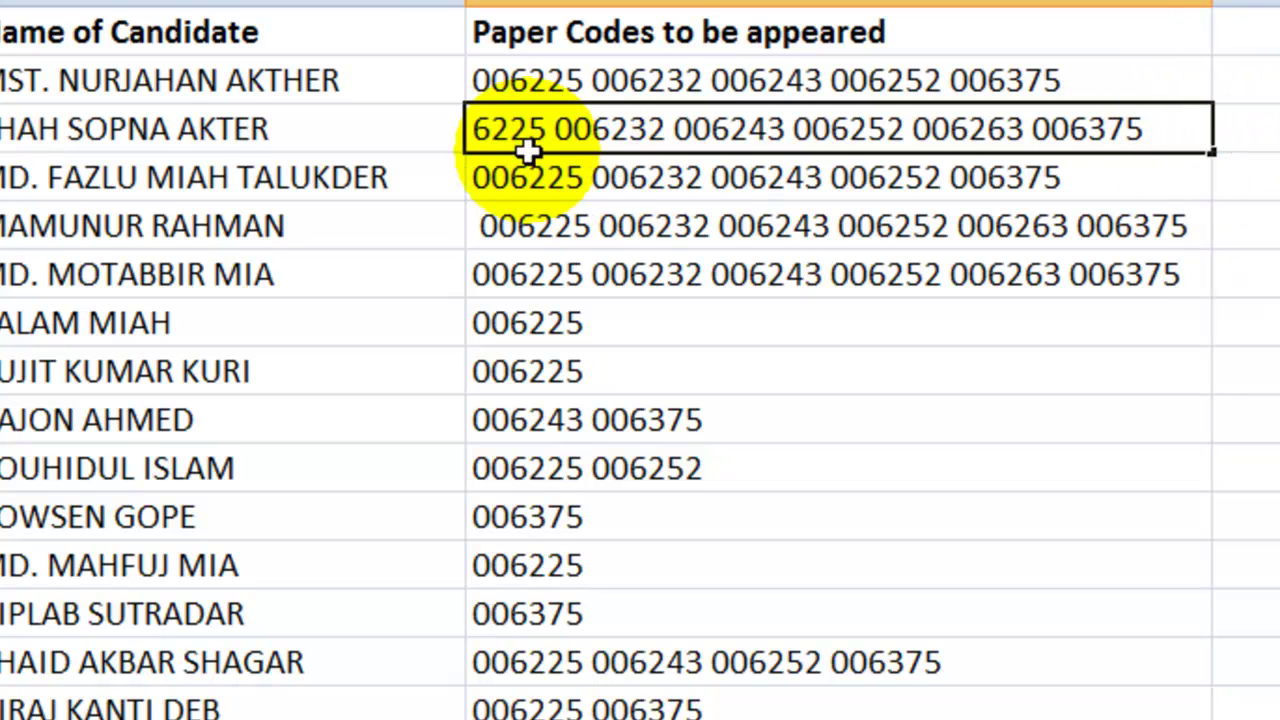
click(470, 129)
right_click(472, 129)
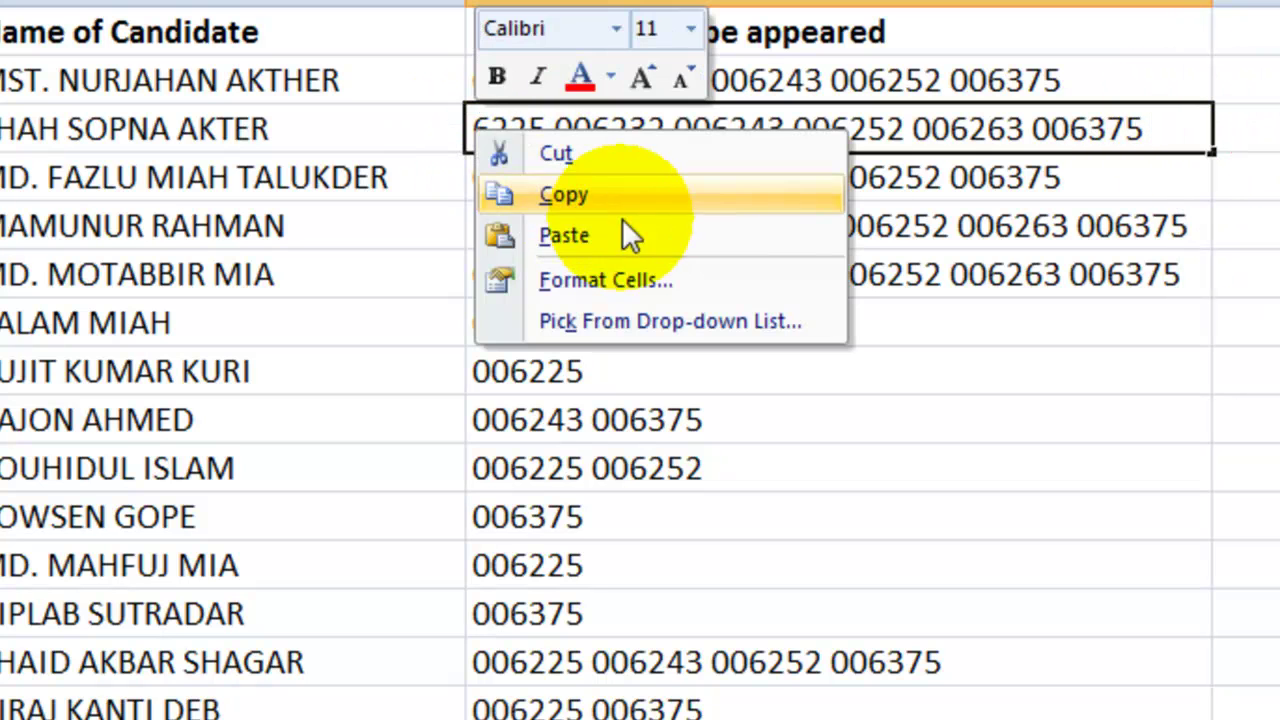
click(647, 232)
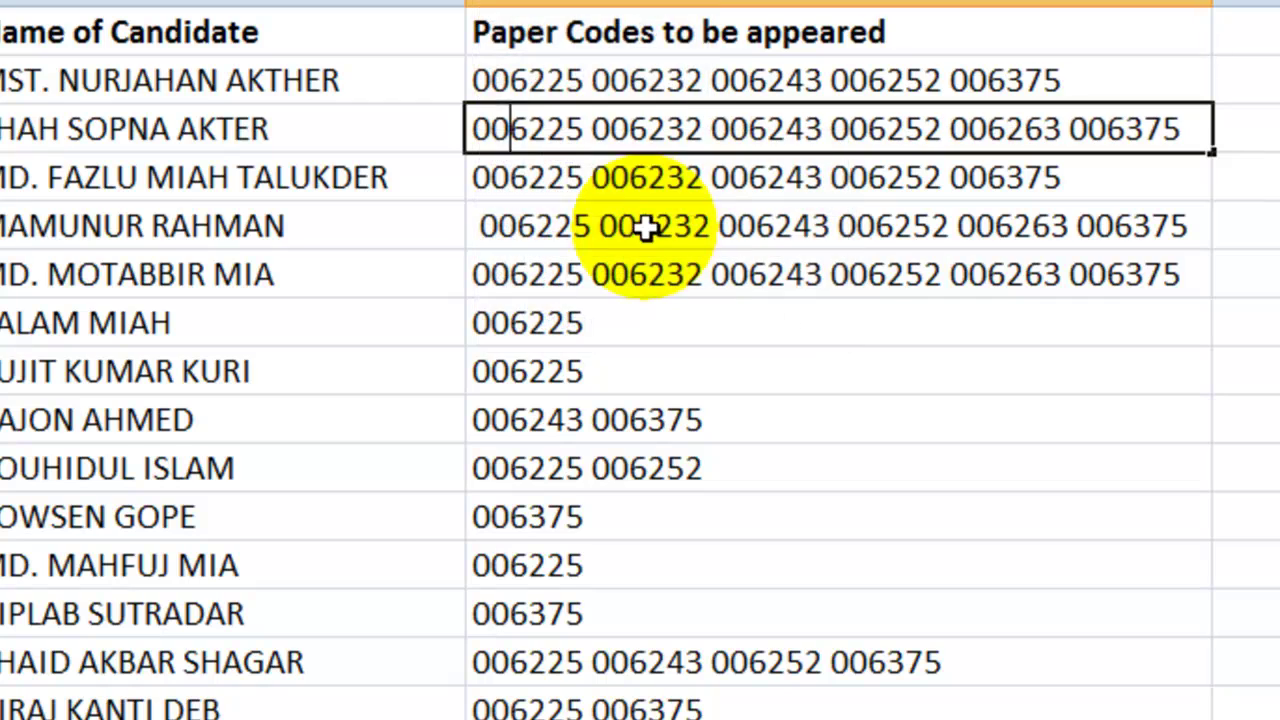
click(977, 409)
Step: Check the code formatting through the whole Paper Codes column and inspect the stored value of cell D7
scroll(990, 430, down, 10)
scroll(1000, 448, down, 7)
scroll(931, 423, up, 5)
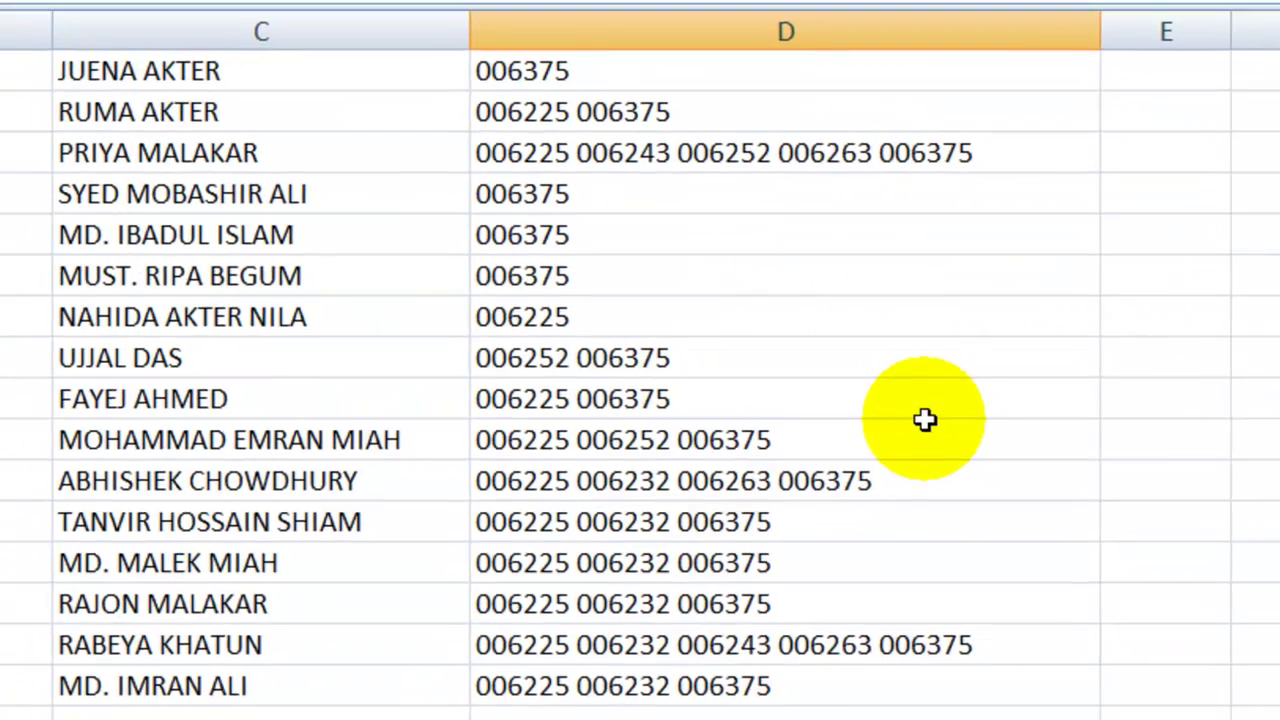
scroll(904, 412, up, 5)
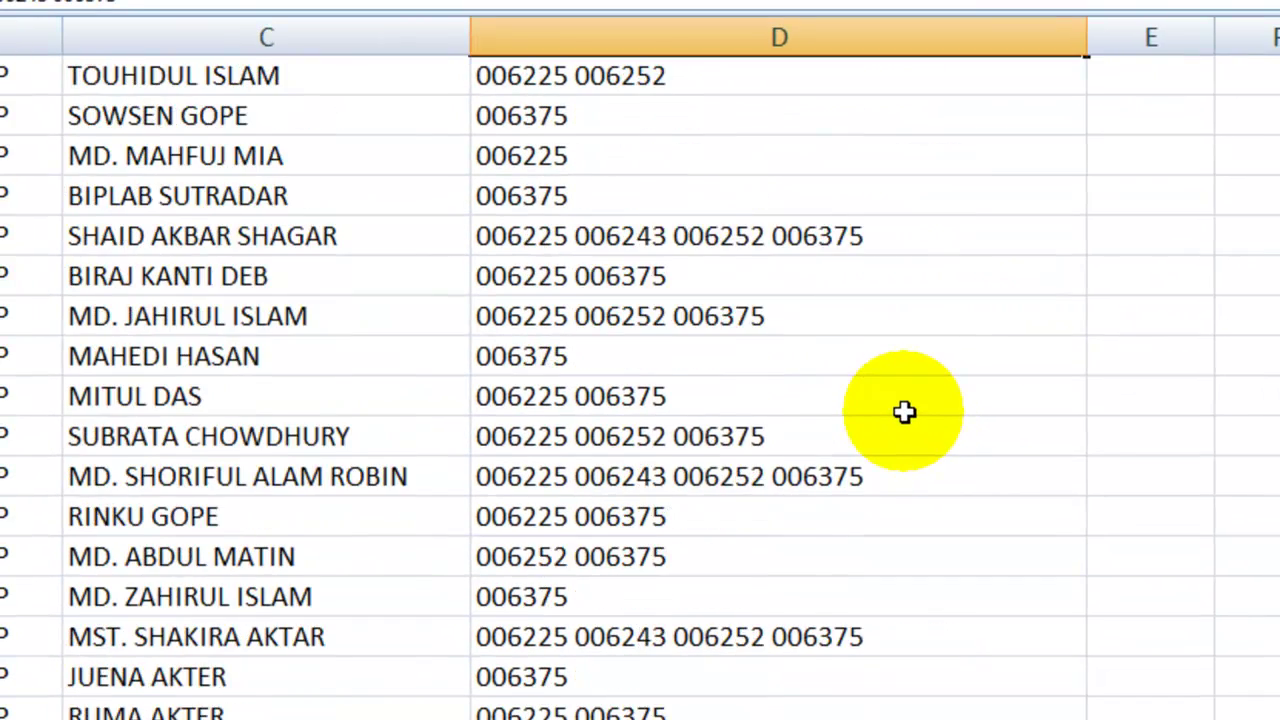
scroll(904, 412, up, 3)
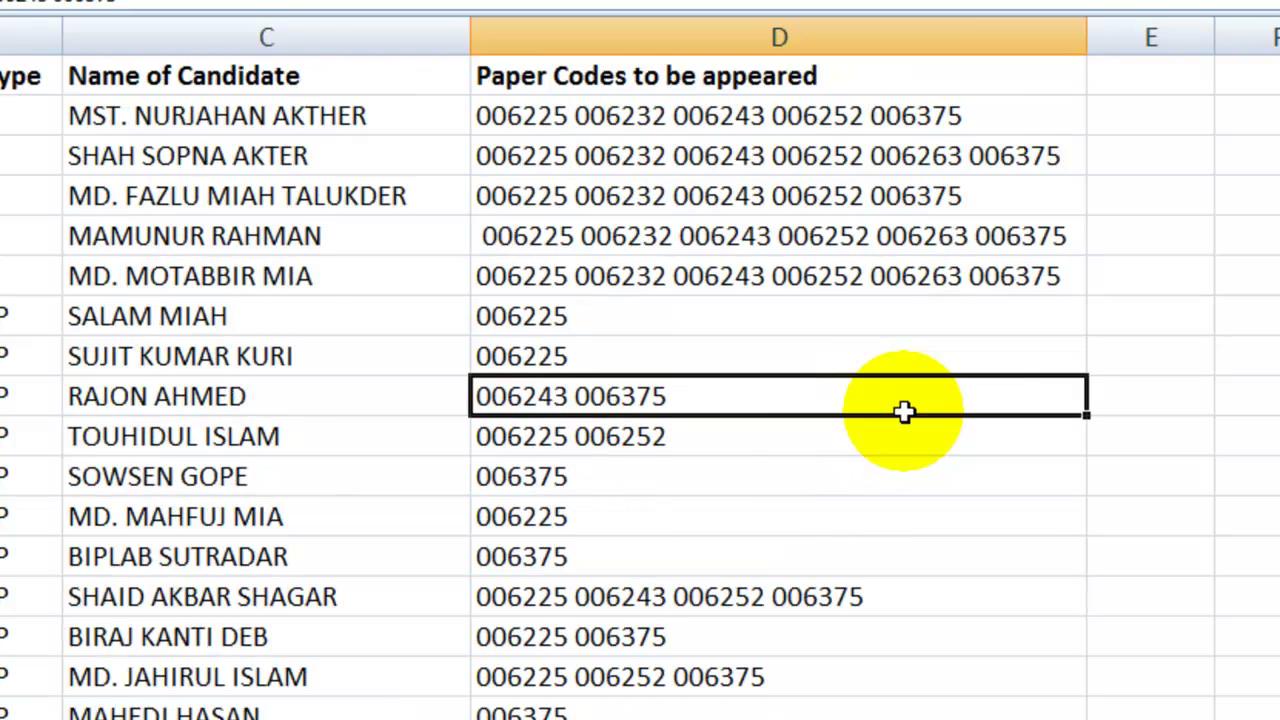
click(778, 323)
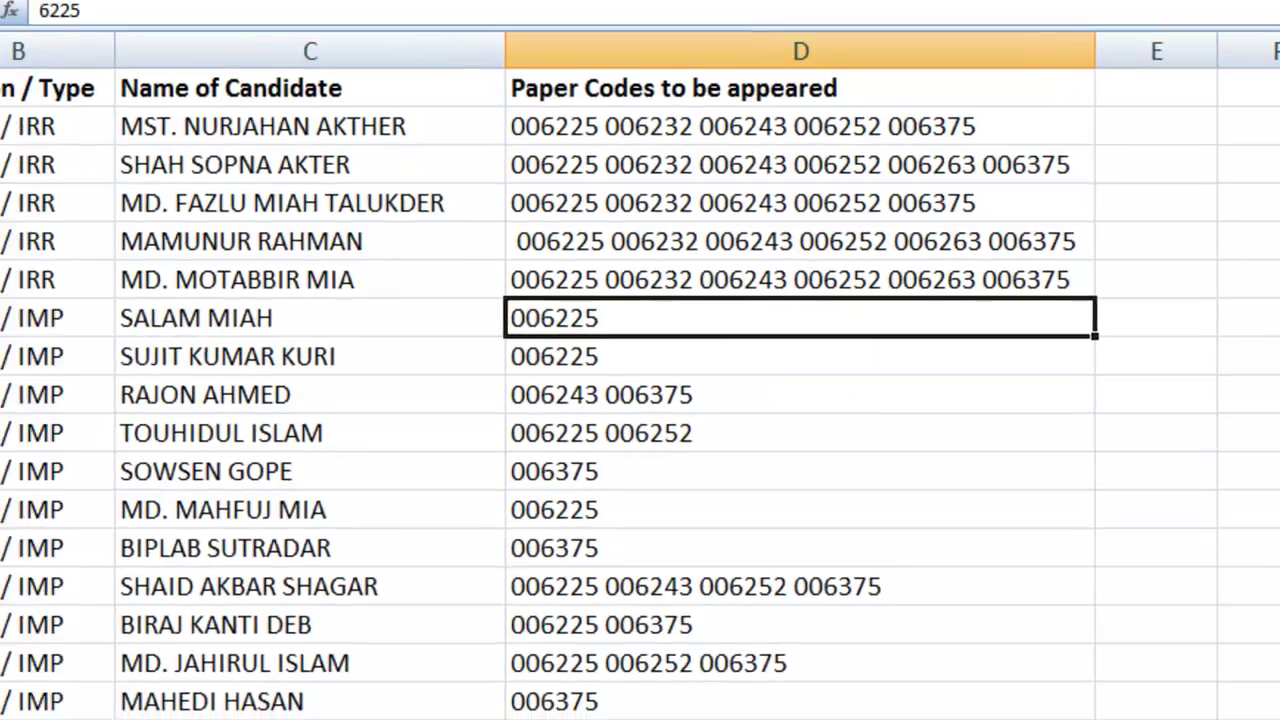
Step: Turn on AutoFilter for the header cells A1:D1 and filter the Paper Codes column to entries containing 006225
drag(51, 134, 604, 66)
drag(765, 137, 872, 137)
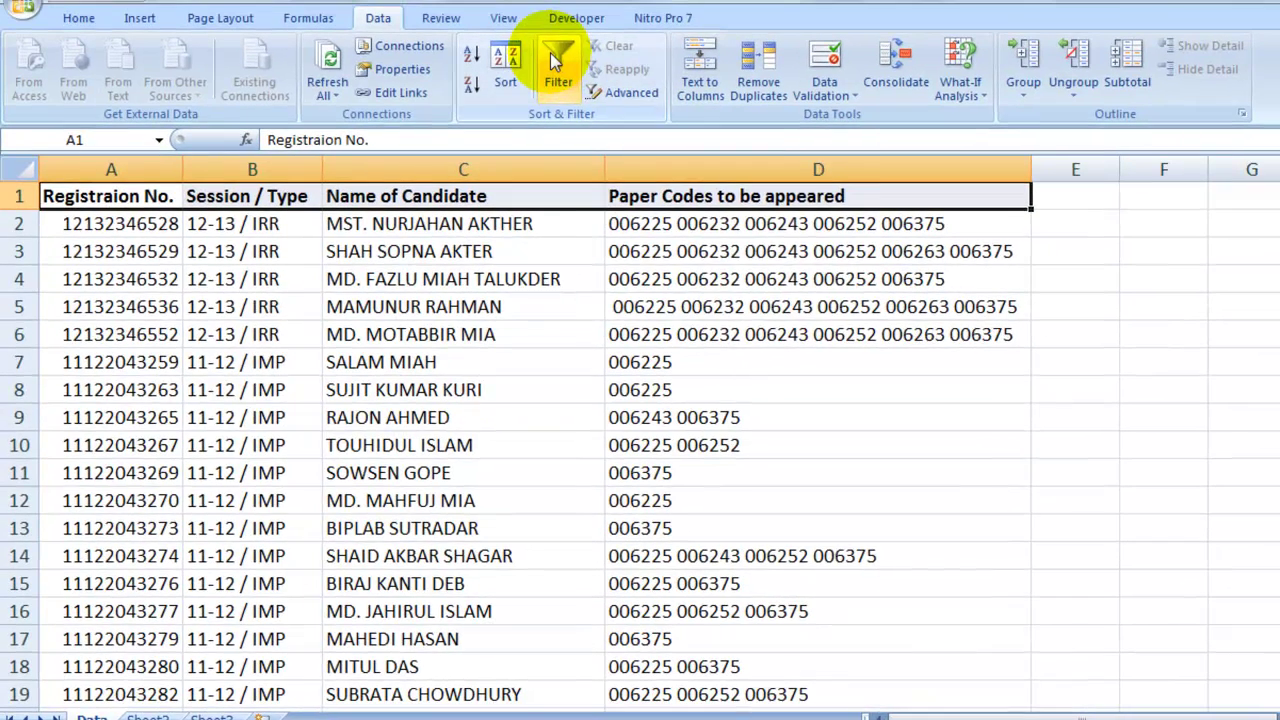
click(558, 62)
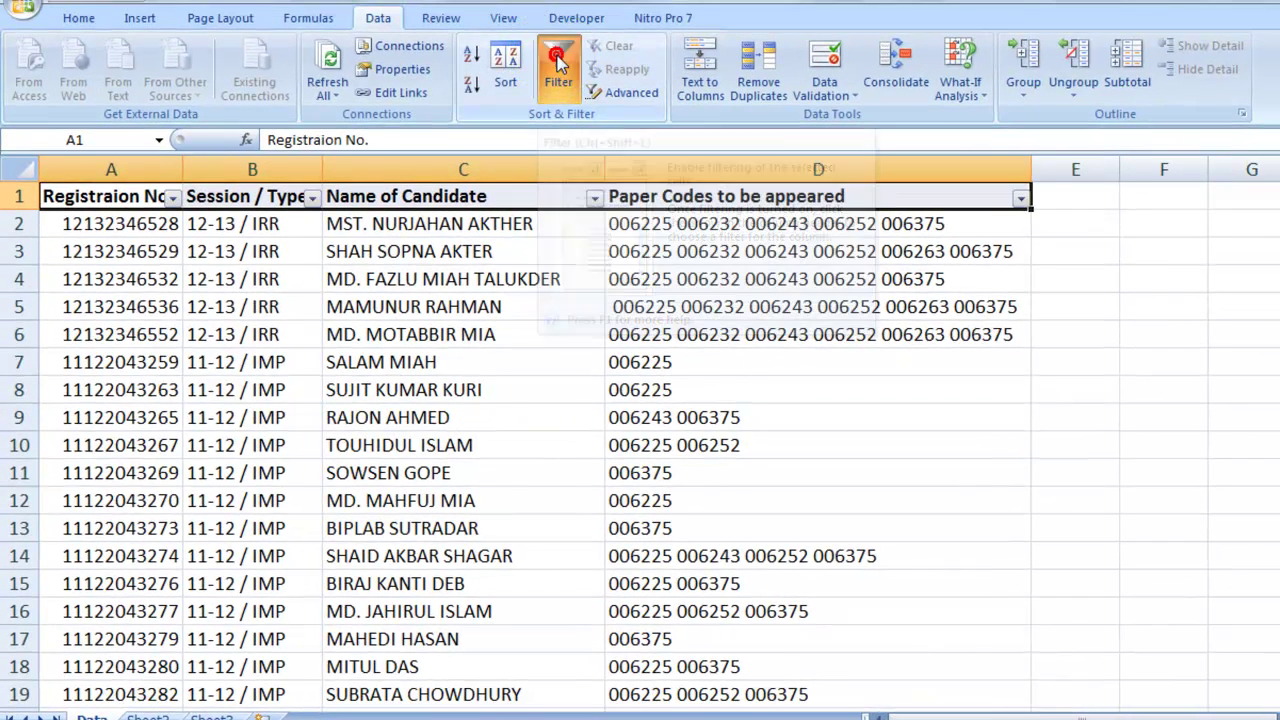
click(1018, 199)
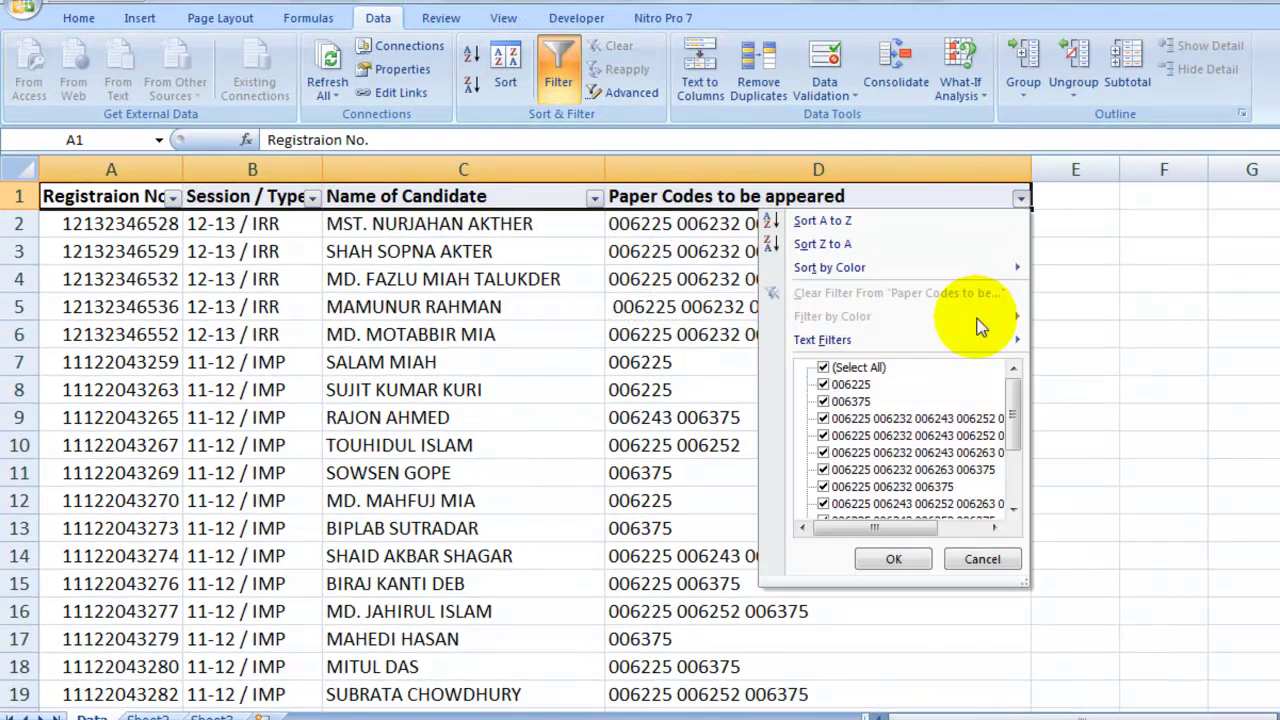
mouse_move(967, 334)
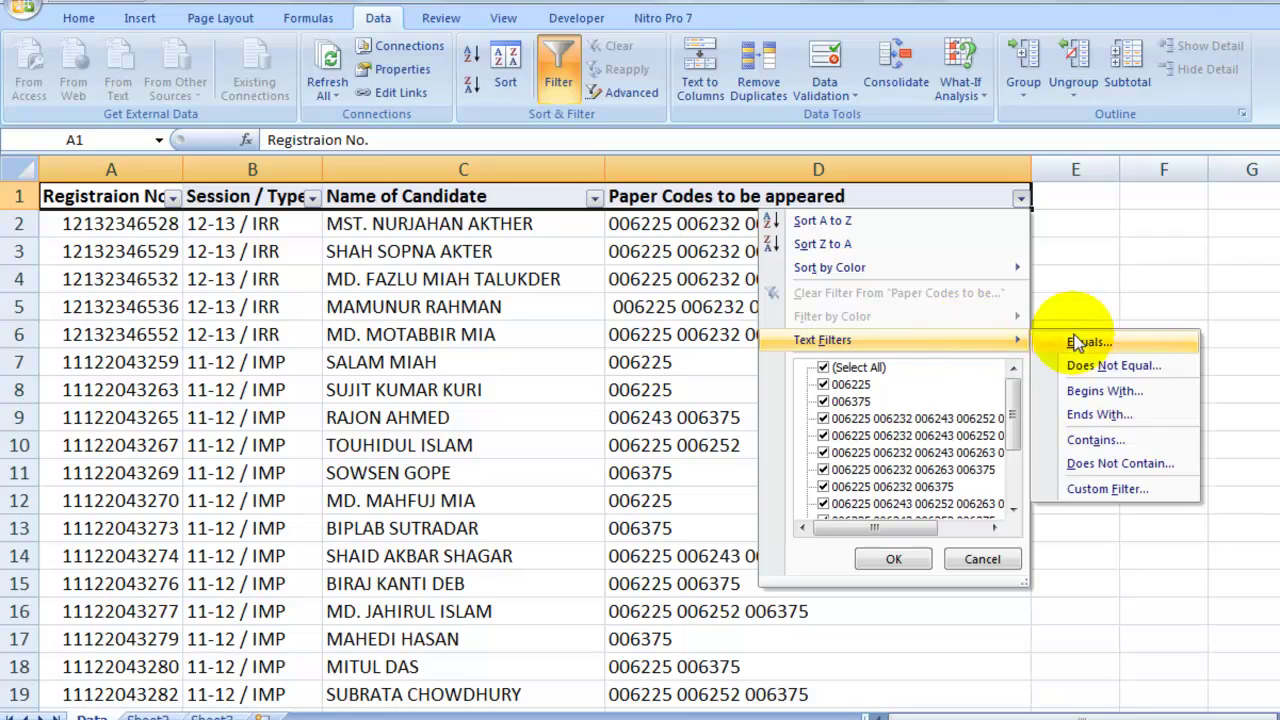
click(1141, 441)
click(775, 309)
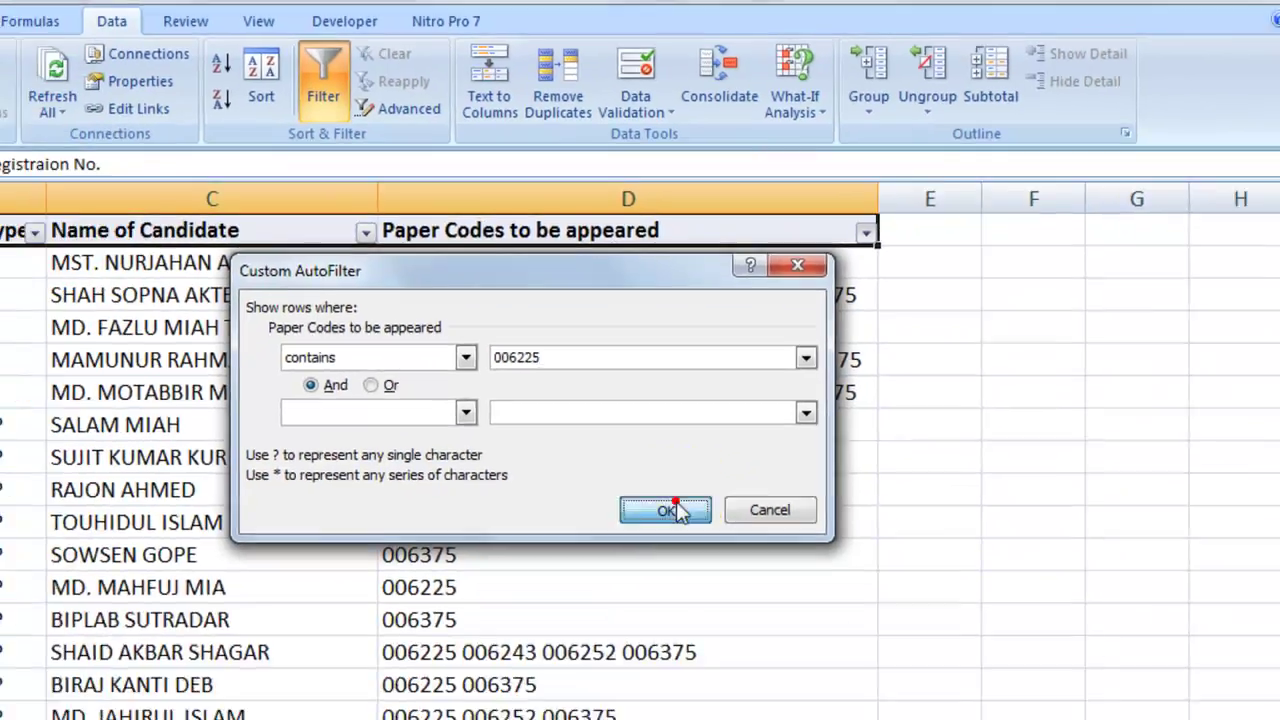
click(658, 628)
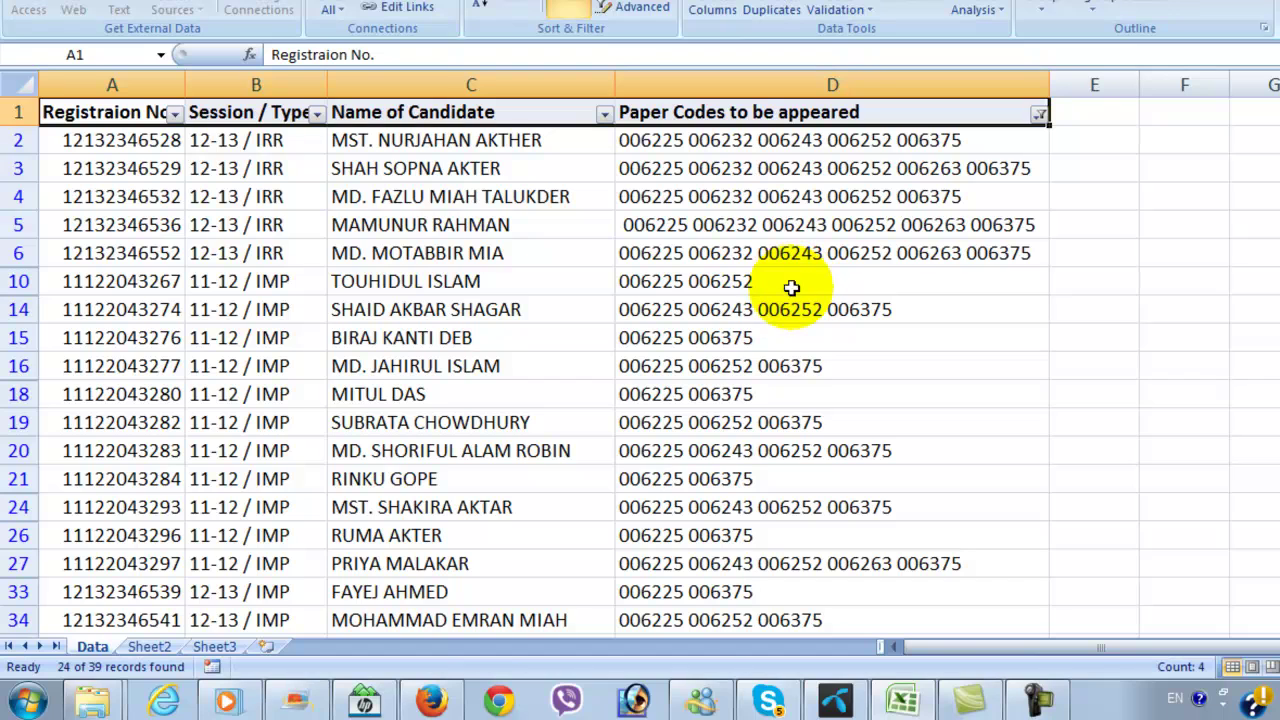
Step: Review which candidates the 006225 filter lists, and turn off AutoFilter on the table
scroll(776, 299, down, 5)
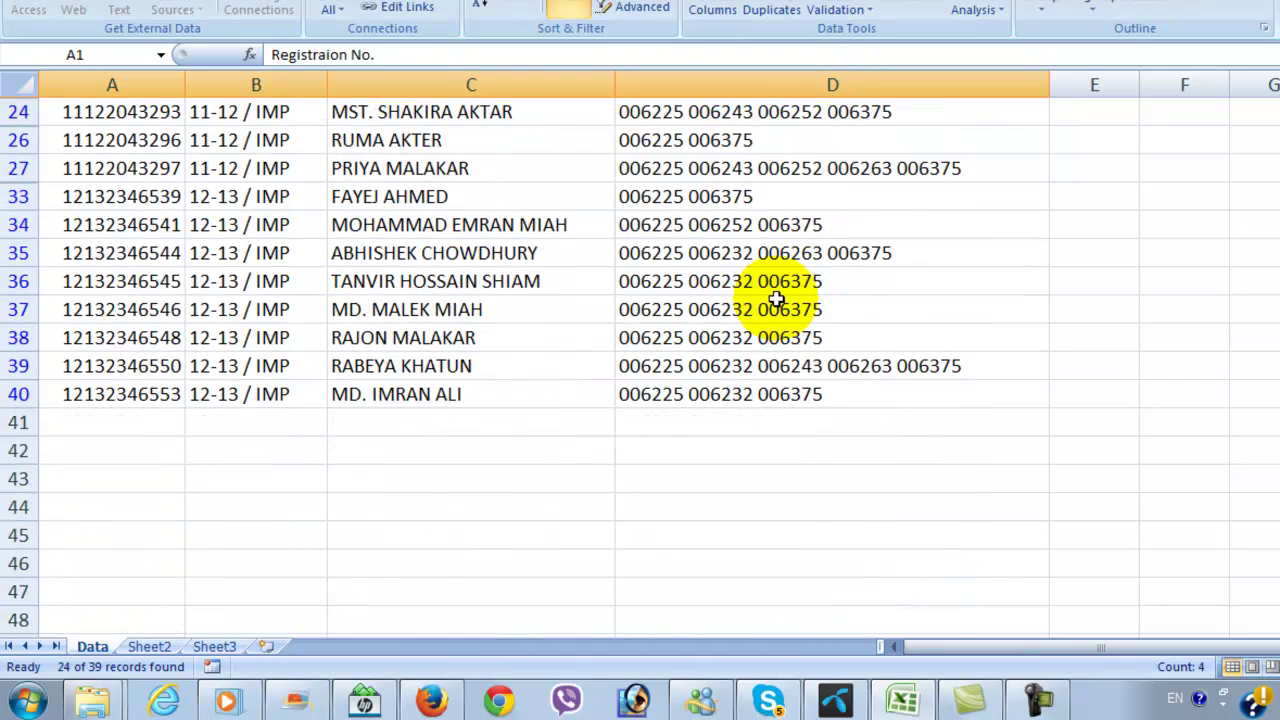
scroll(776, 299, up, 4)
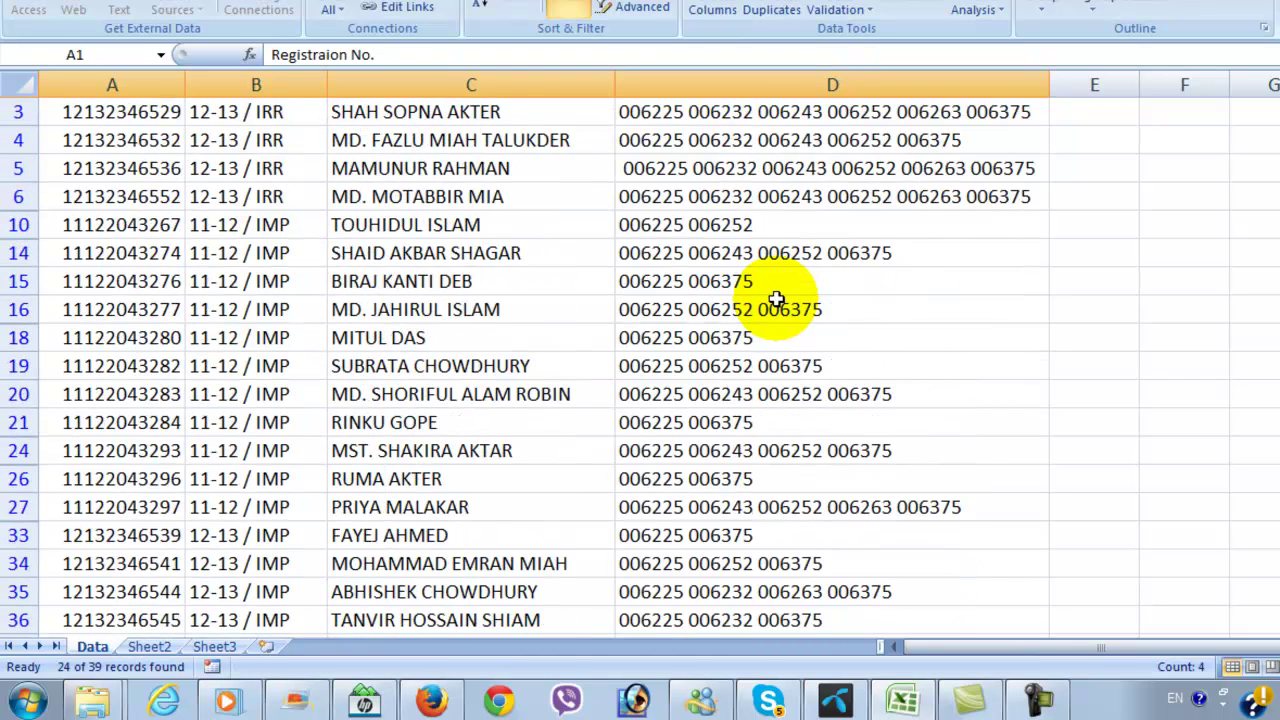
scroll(776, 299, up, 1)
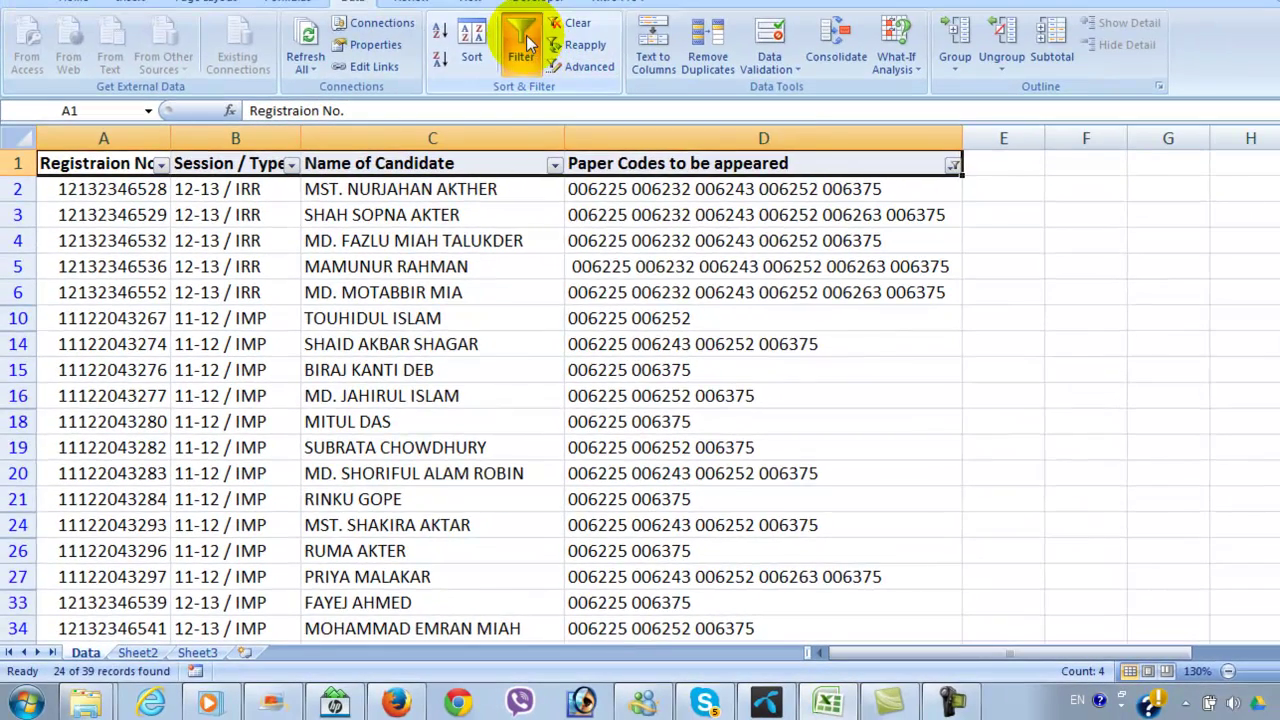
click(526, 35)
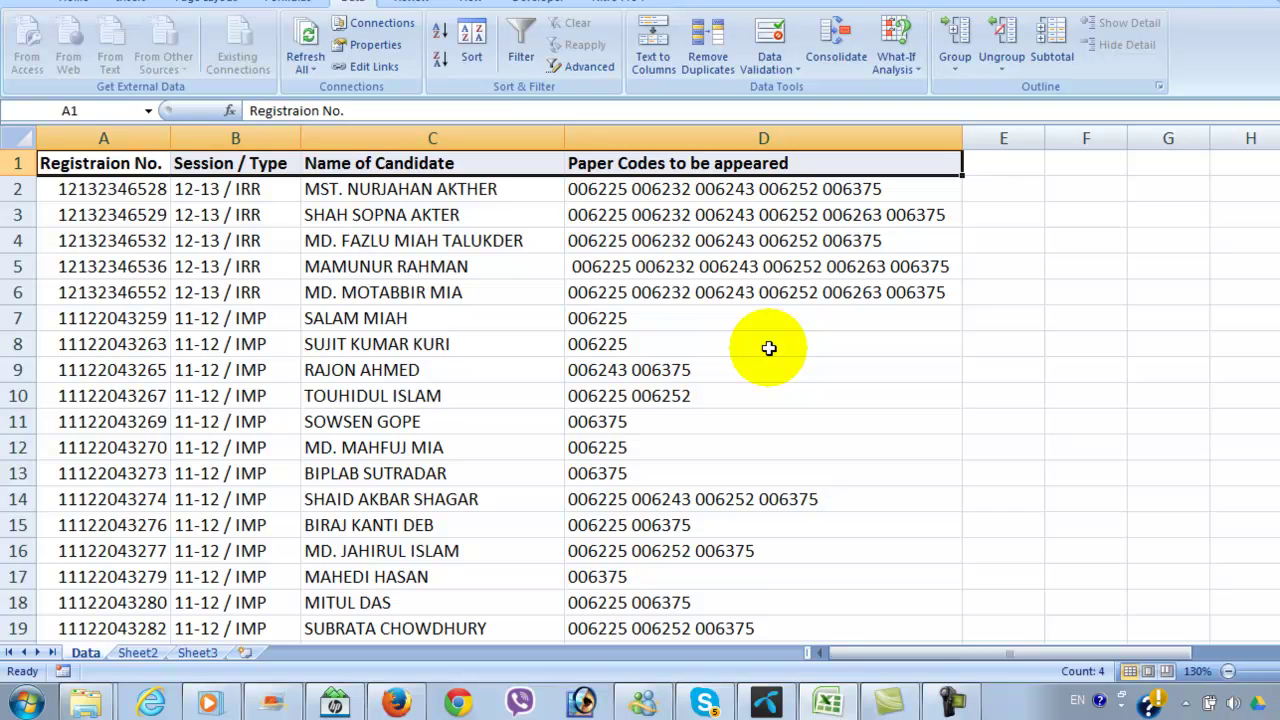
Step: Format the paper codes in D2:D40 as Text and inspect the single-code cells D7 and D8
click(790, 262)
drag(808, 187, 812, 566)
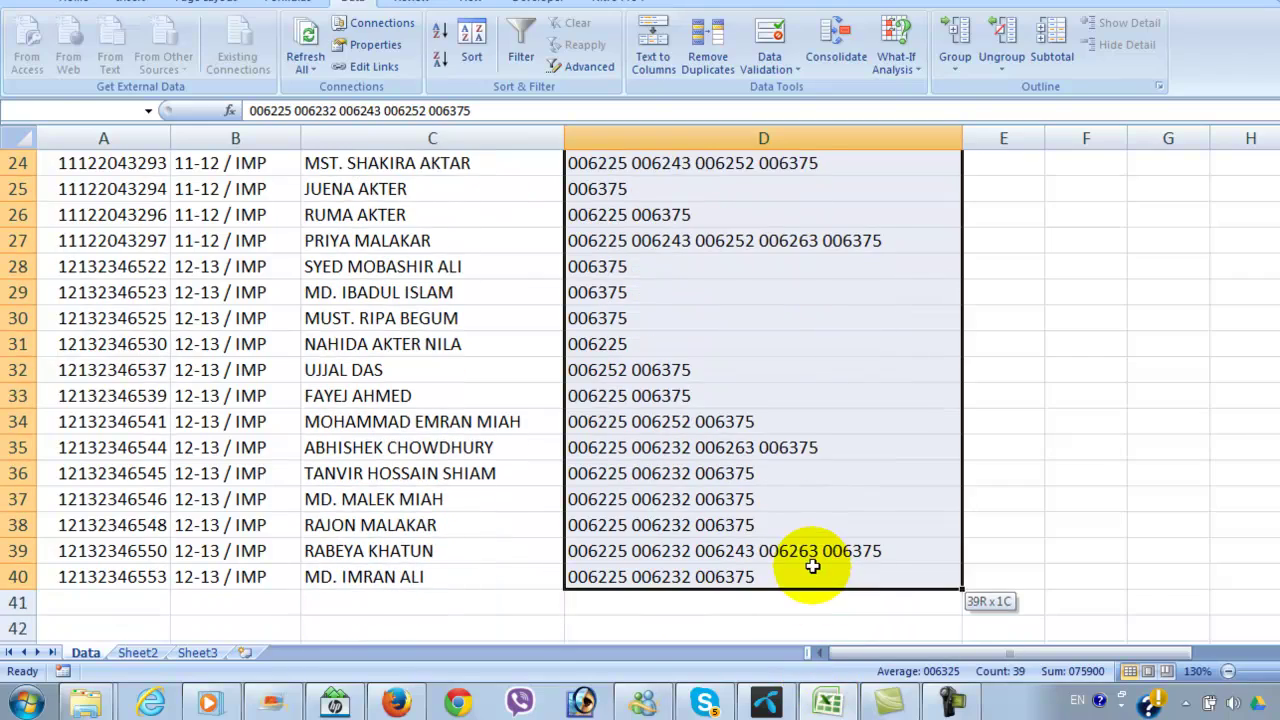
scroll(759, 372, up, 8)
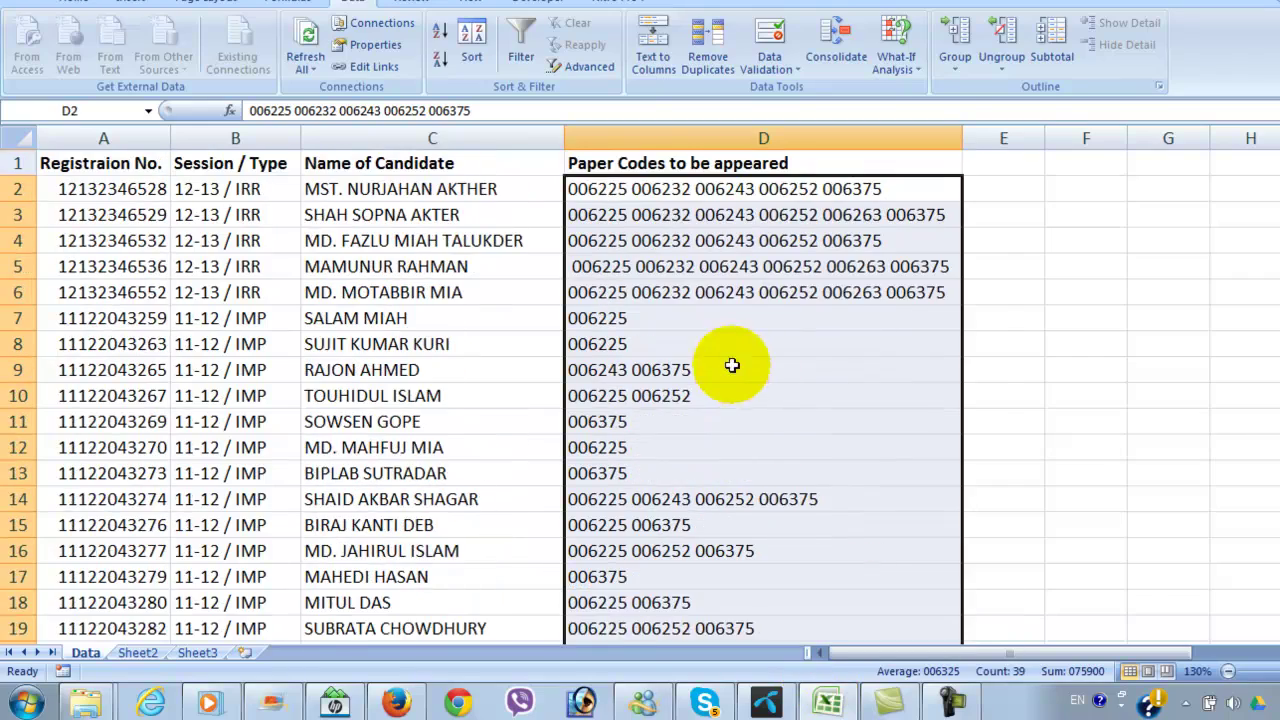
right_click(670, 286)
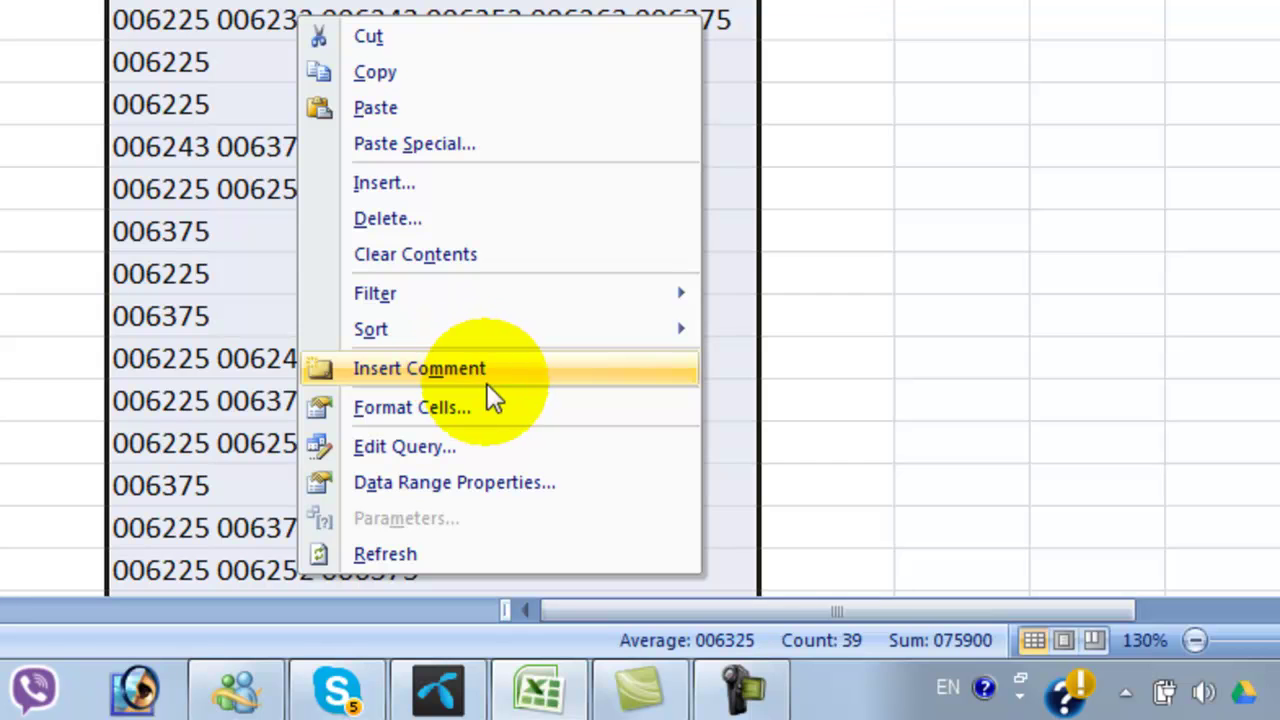
click(488, 406)
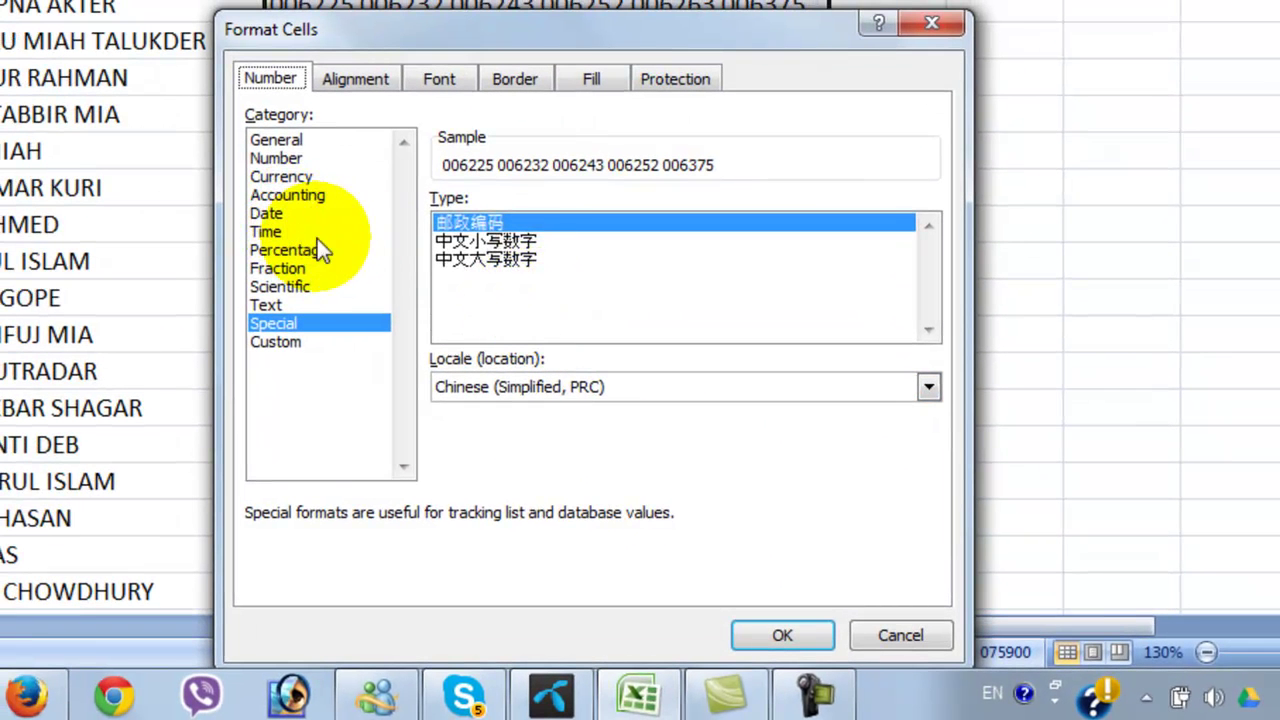
click(303, 305)
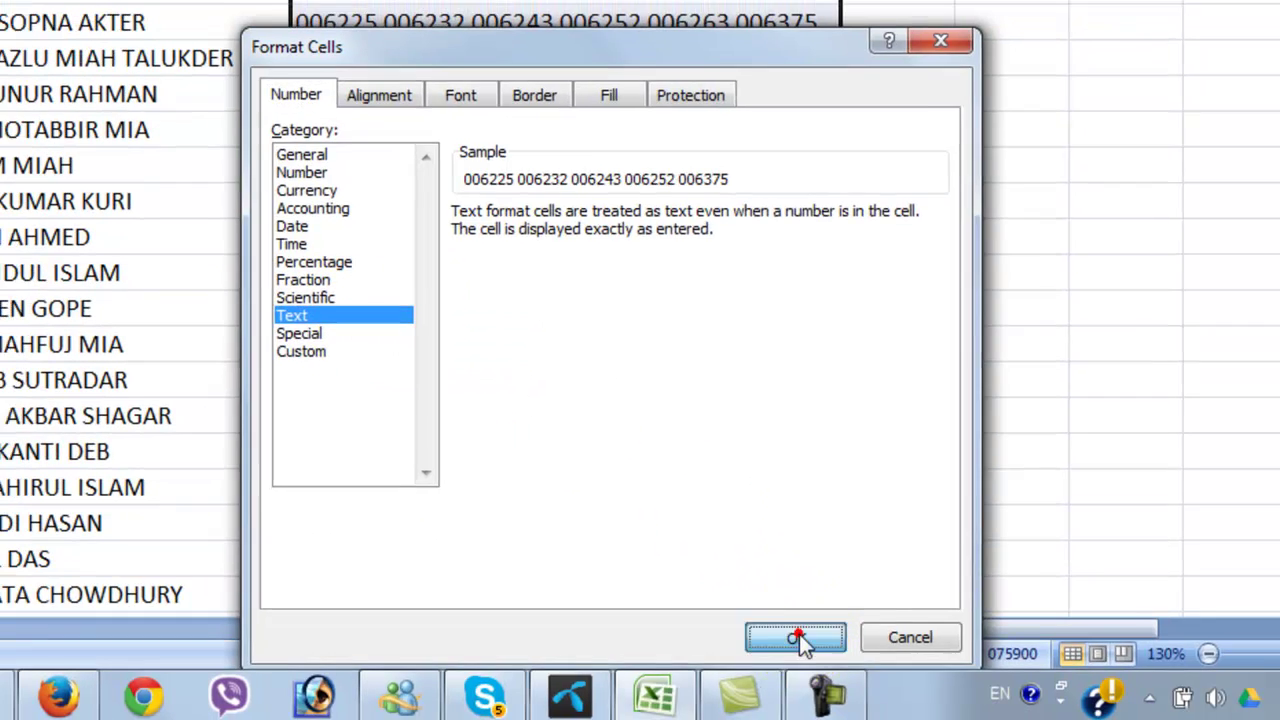
click(786, 636)
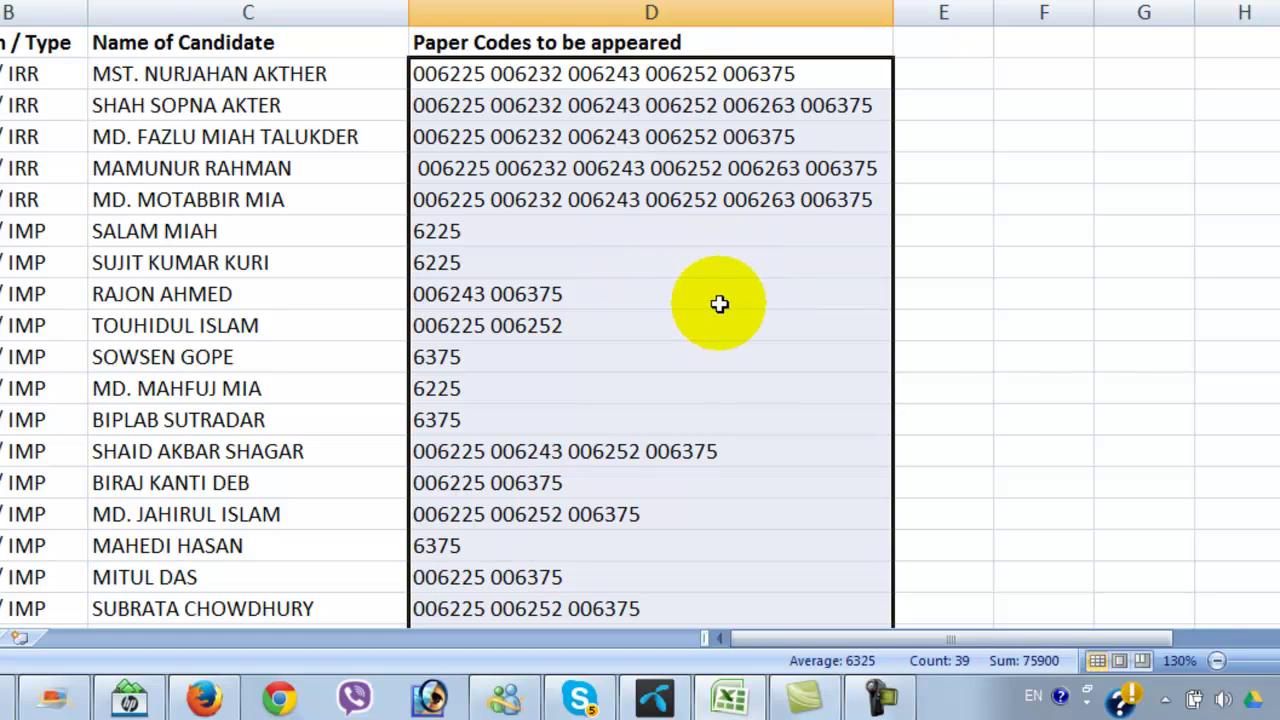
click(465, 233)
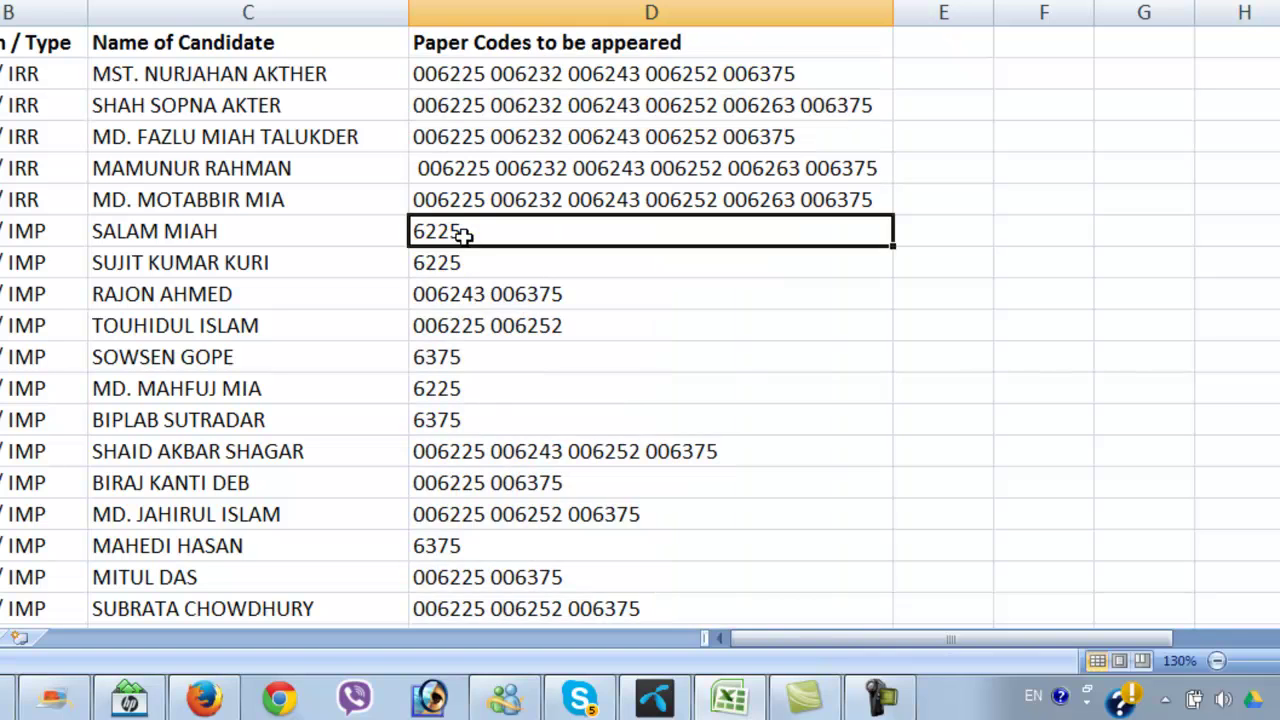
click(511, 263)
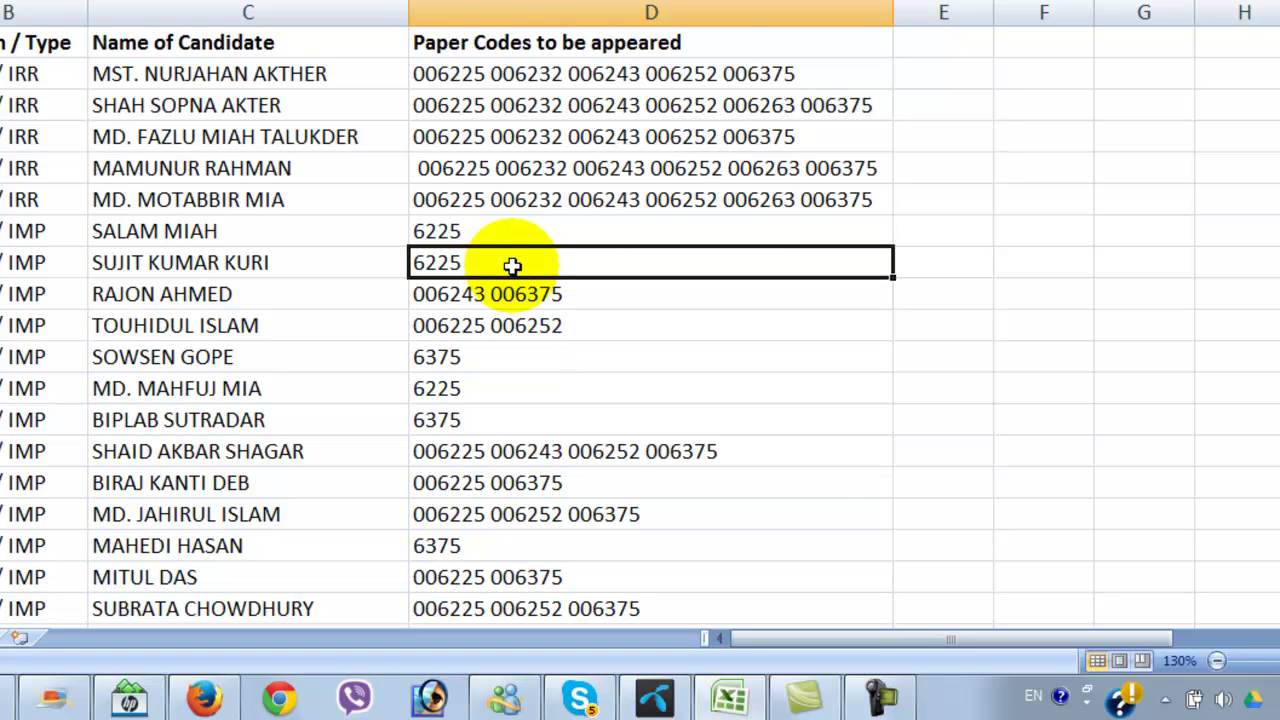
Step: Turn on AutoFilter for the headers A1:D1 and filter the Paper Codes column to entries containing 6225
click(709, 16)
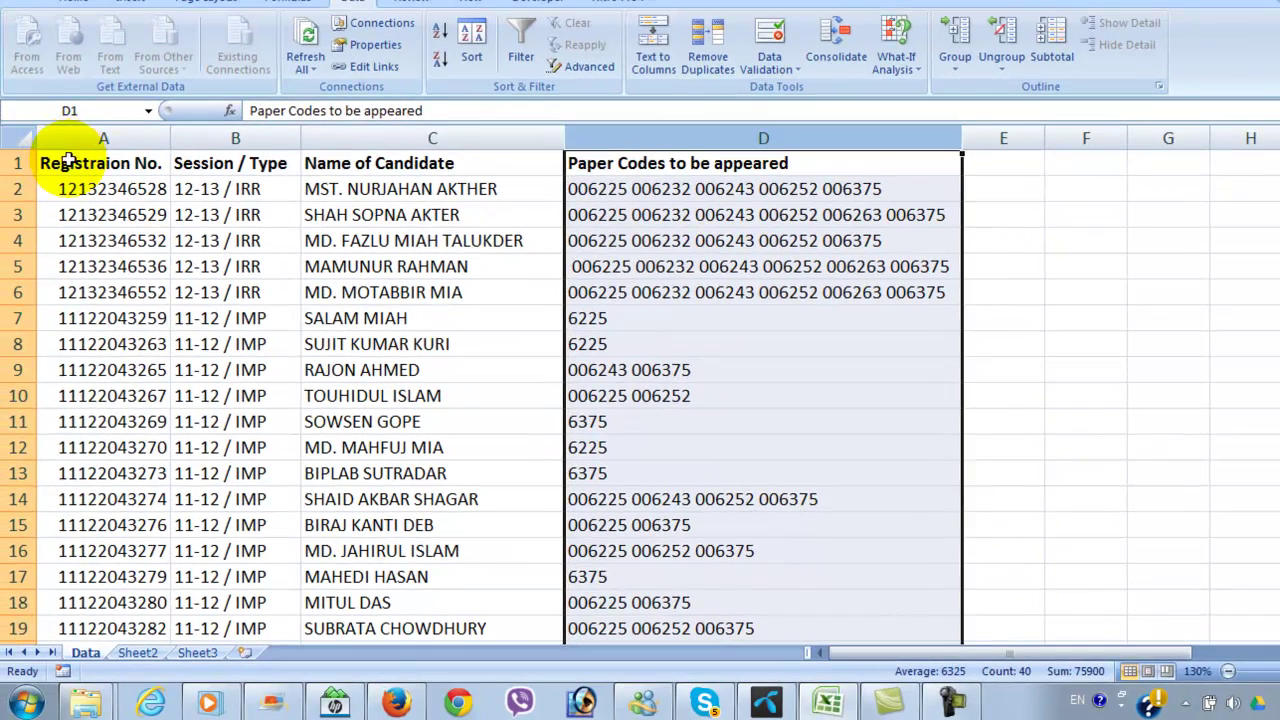
drag(68, 160, 750, 145)
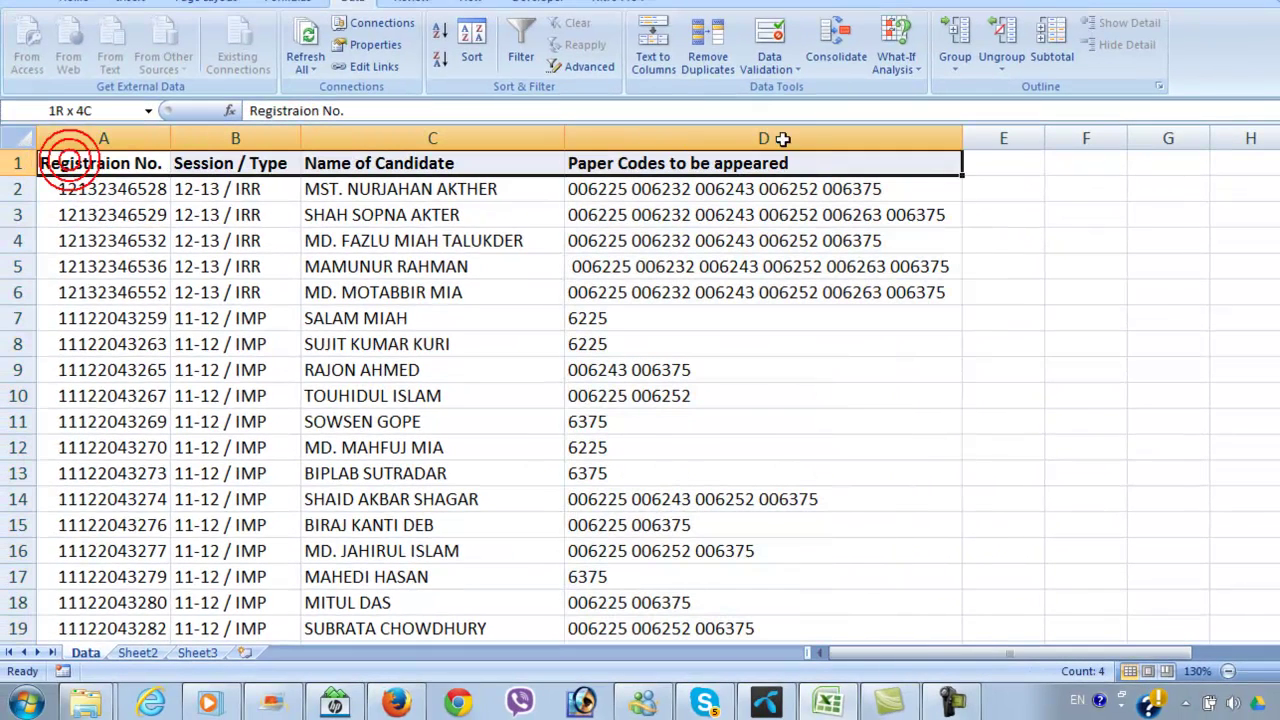
click(510, 42)
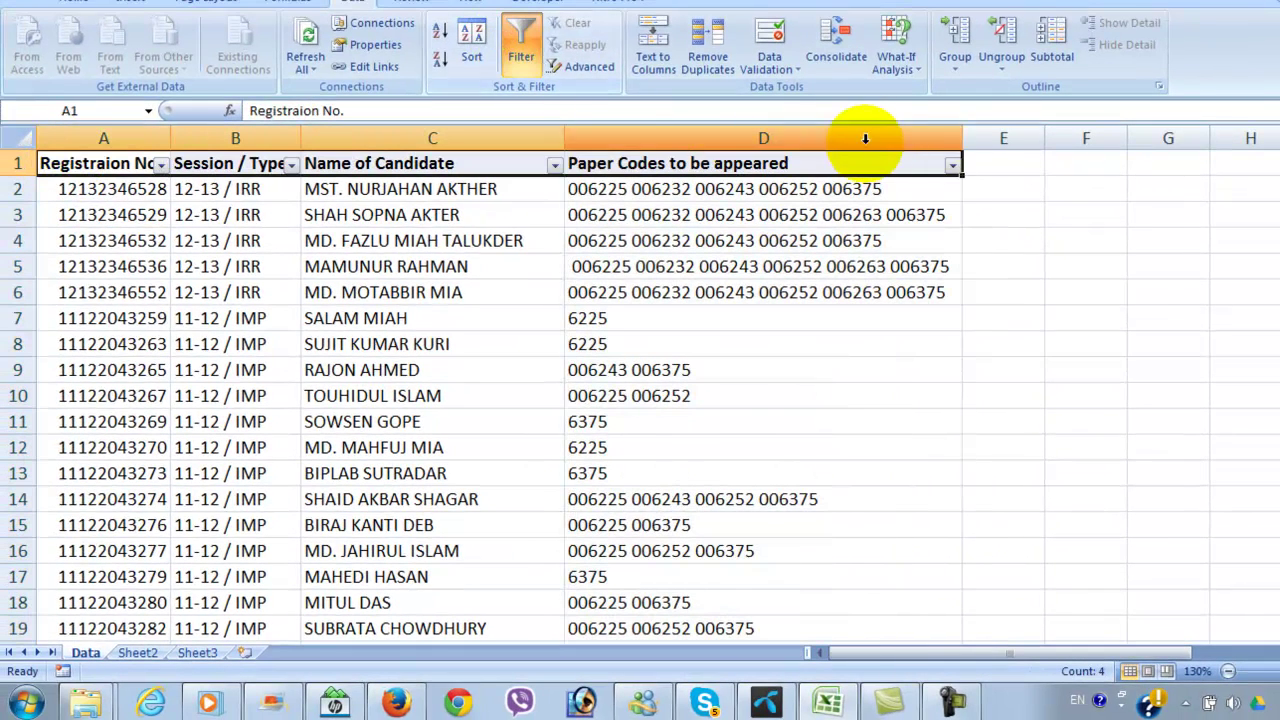
click(953, 166)
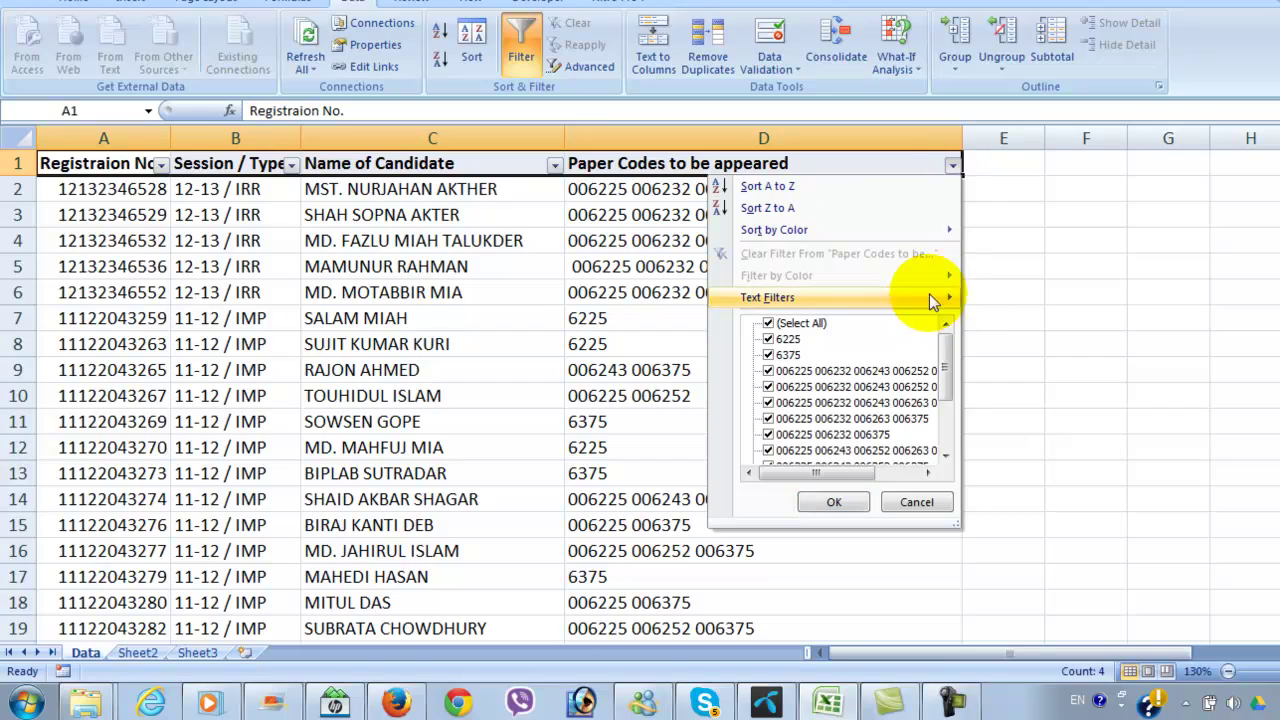
mouse_move(929, 294)
click(1022, 390)
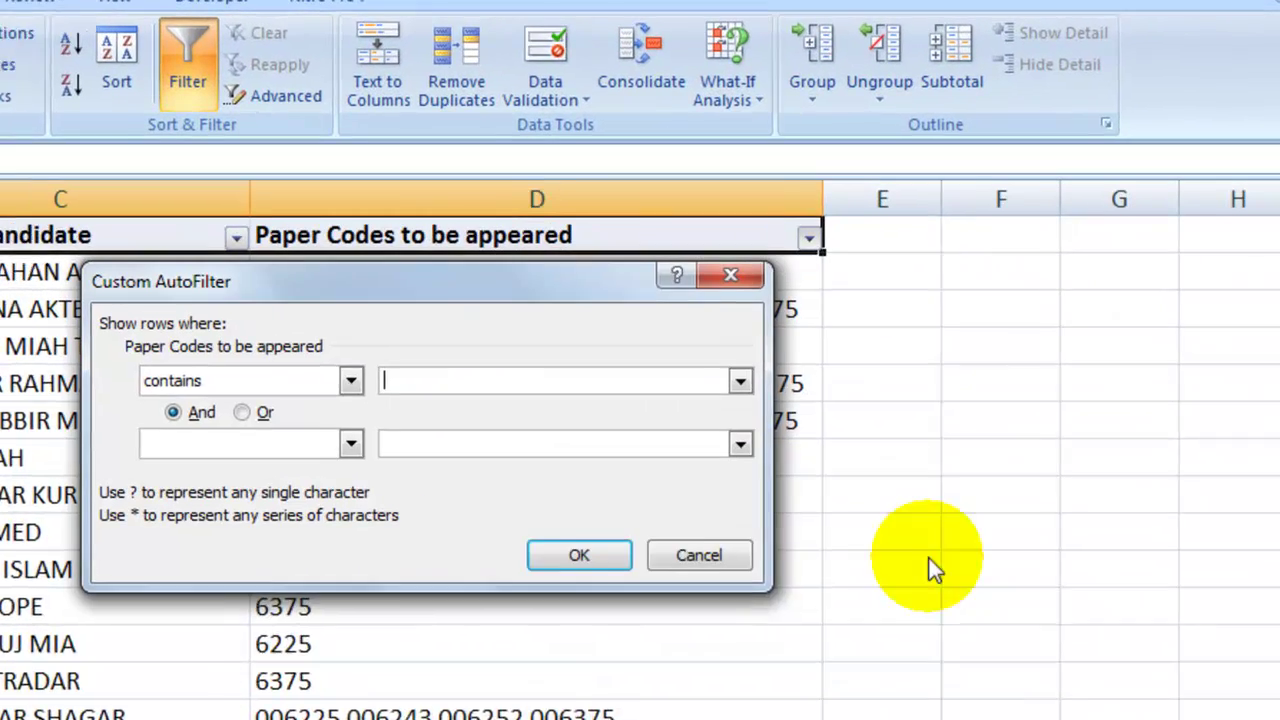
click(410, 396)
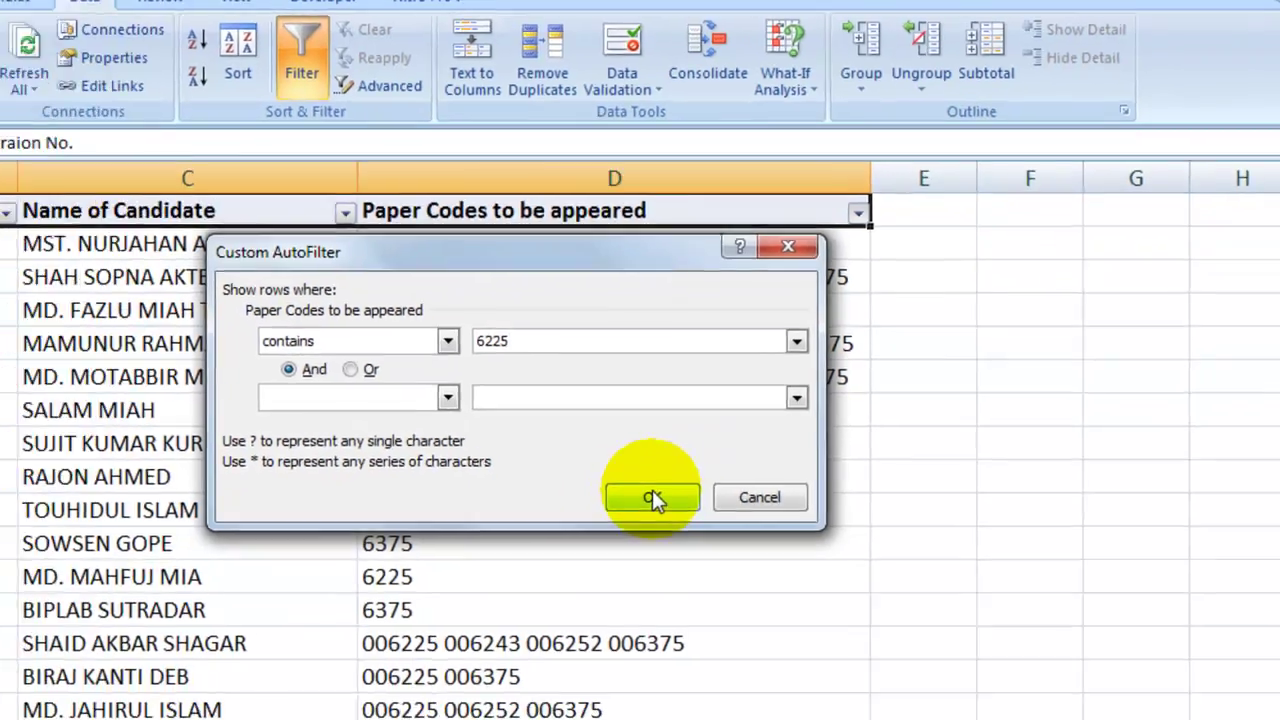
click(652, 497)
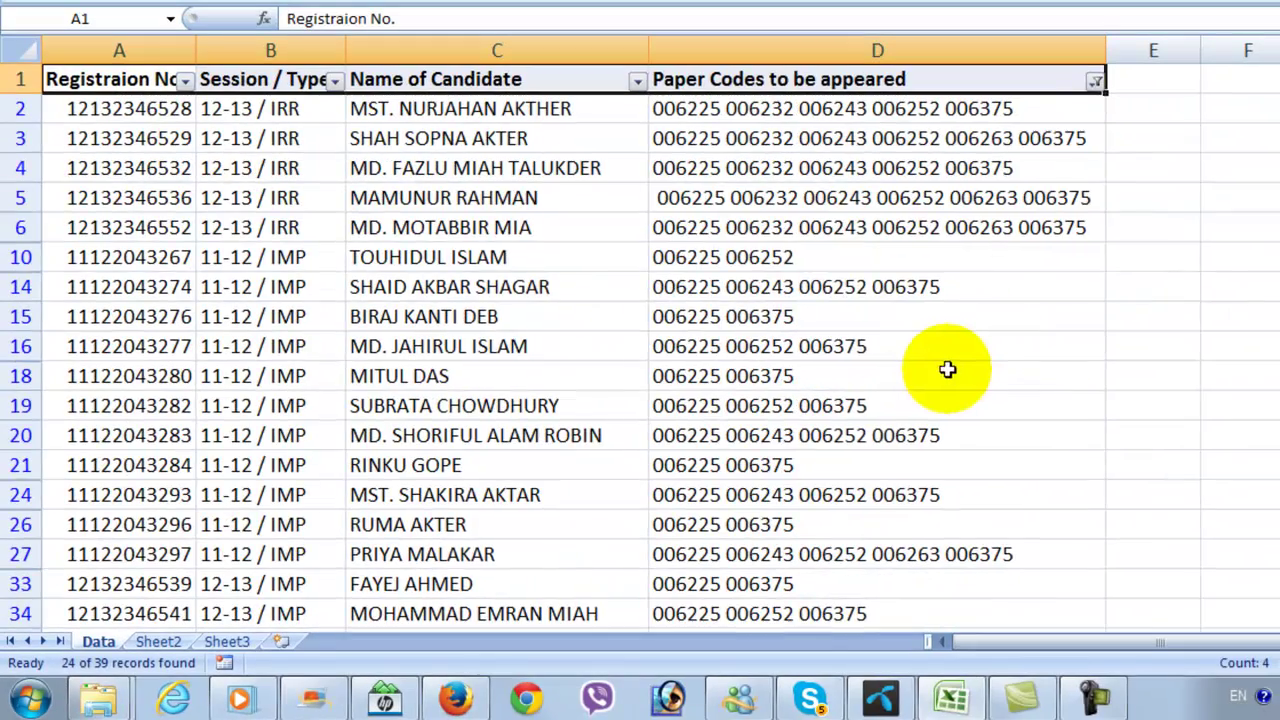
Step: Review which candidates the 6225 filter lists, including any single-code entries, and turn off AutoFilter
scroll(752, 286, down, 5)
scroll(755, 288, up, 5)
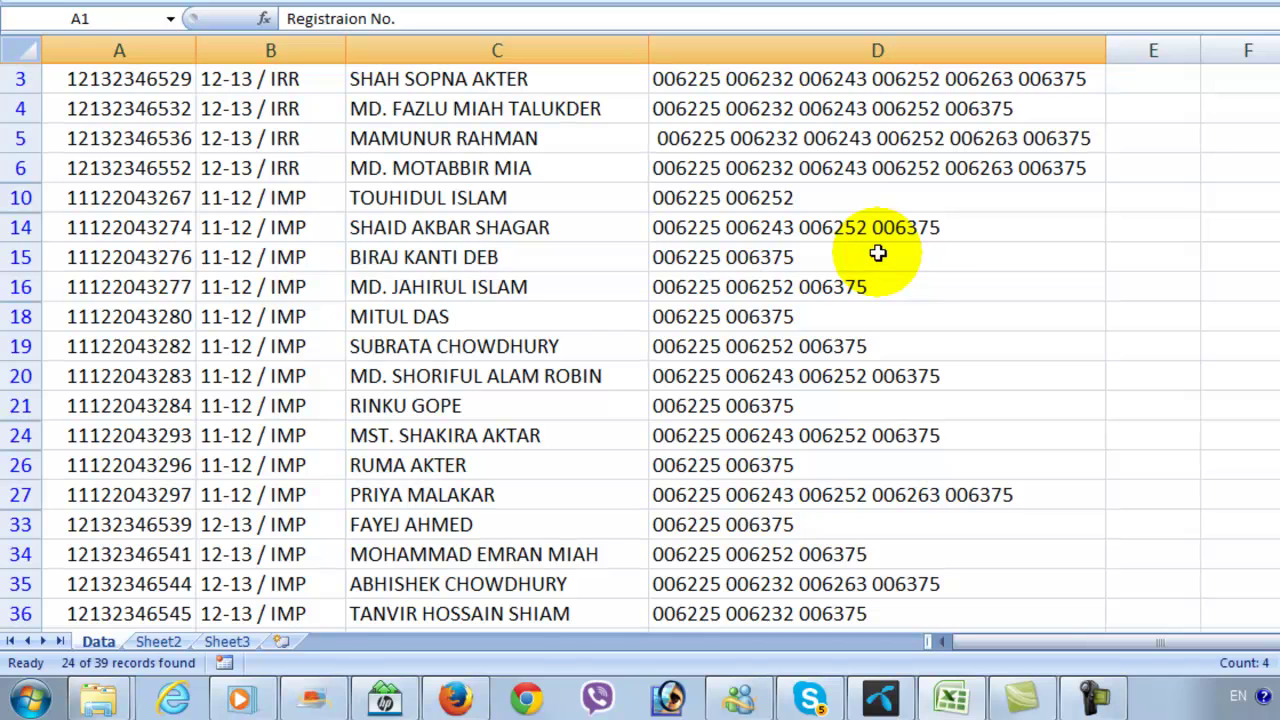
click(948, 282)
scroll(935, 313, up, 1)
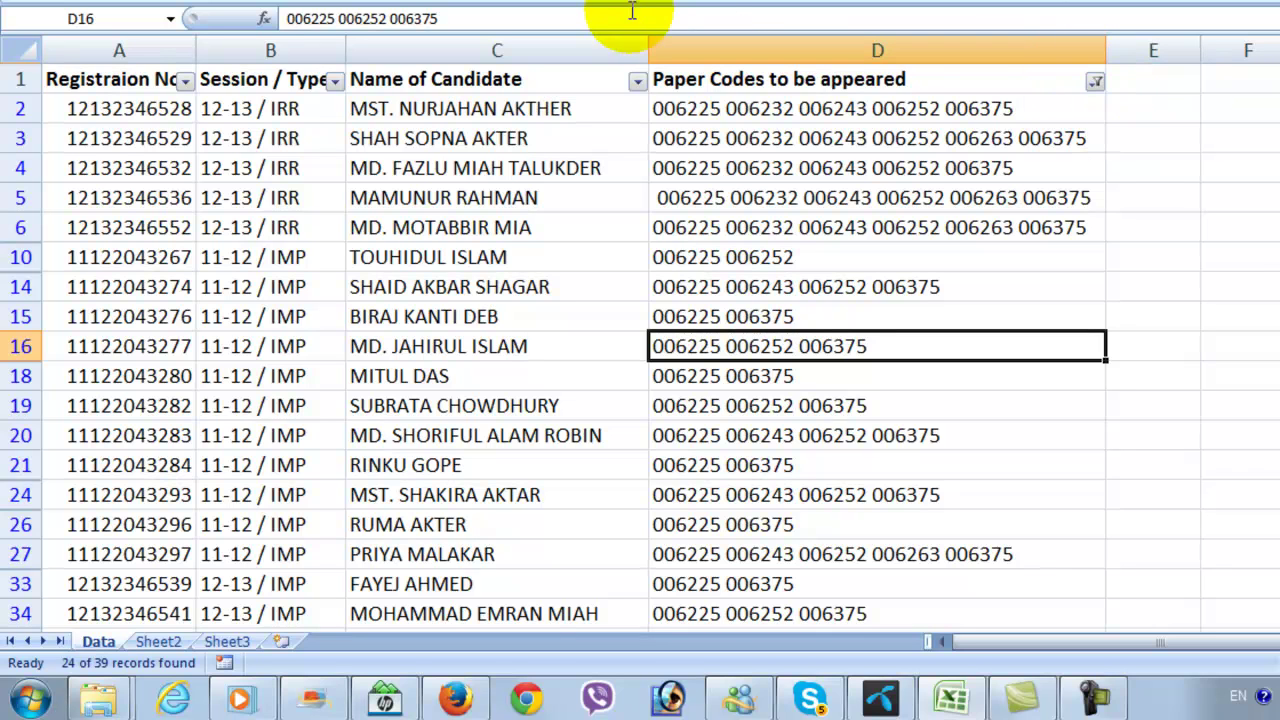
key(ctrl+shift+l)
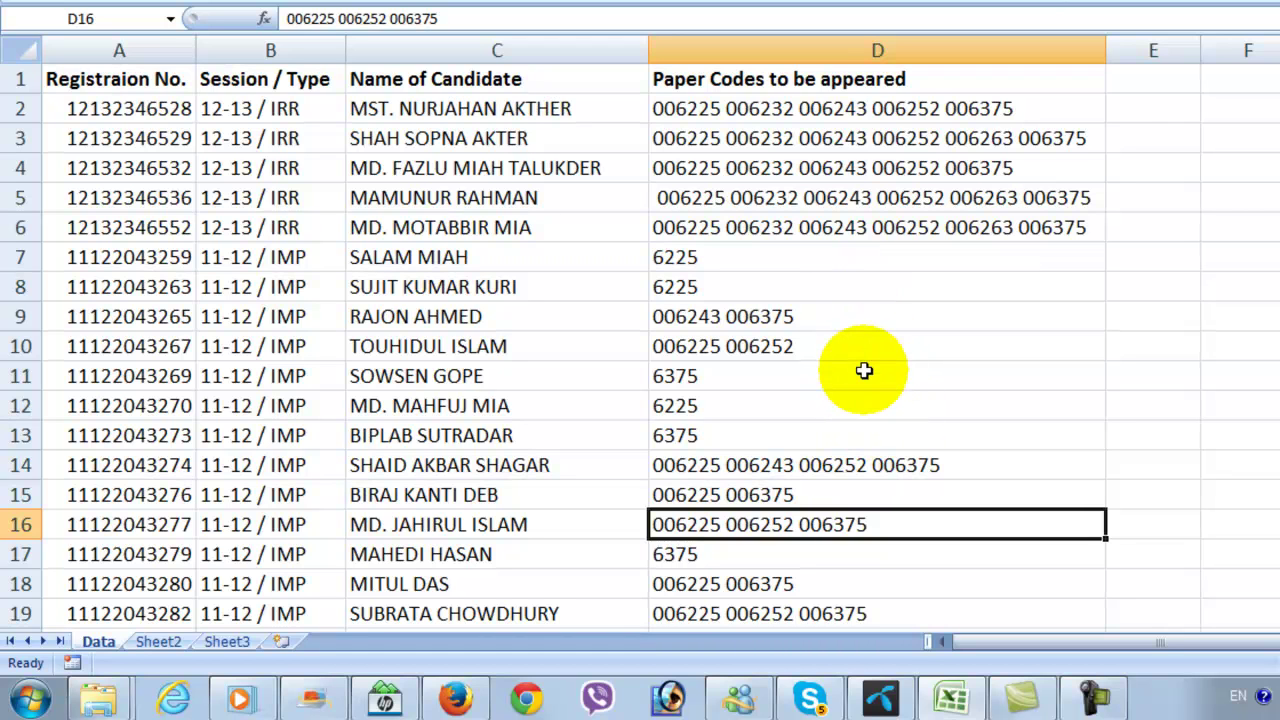
Step: Inspect the condition formula in Sheet2 cell A2 and check which column holds the paper codes on the Data sheet
click(159, 642)
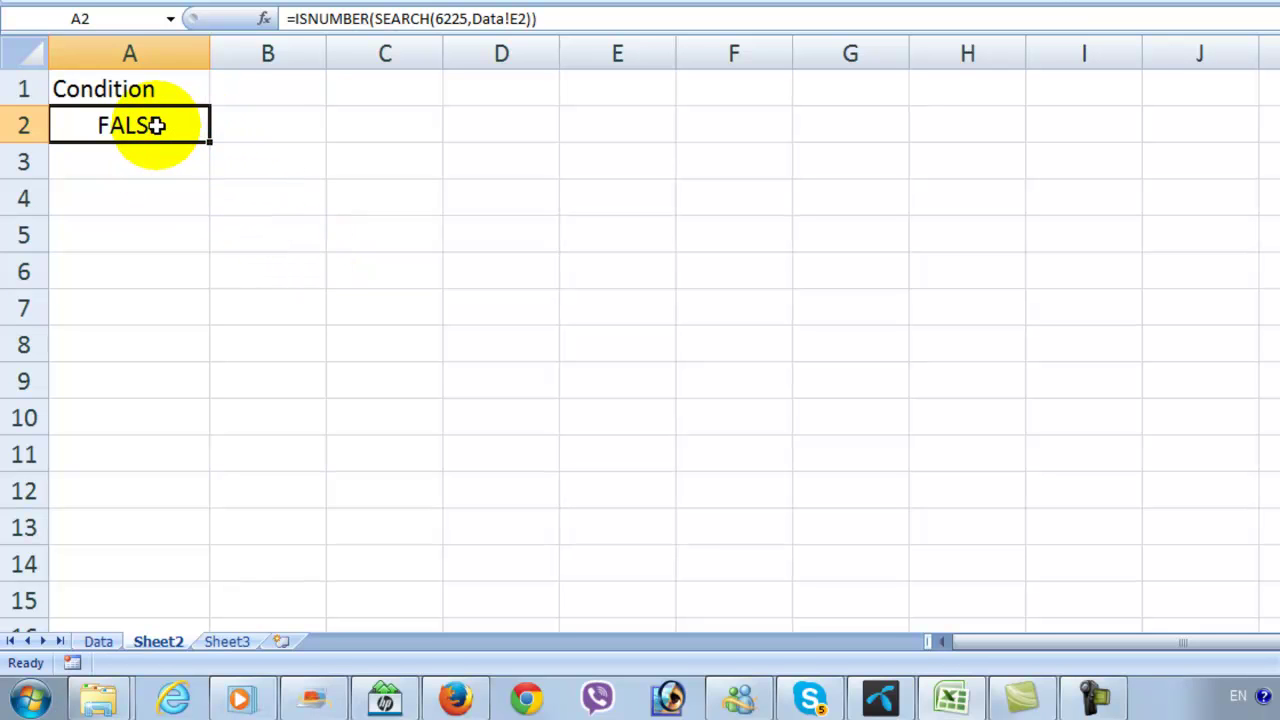
click(147, 89)
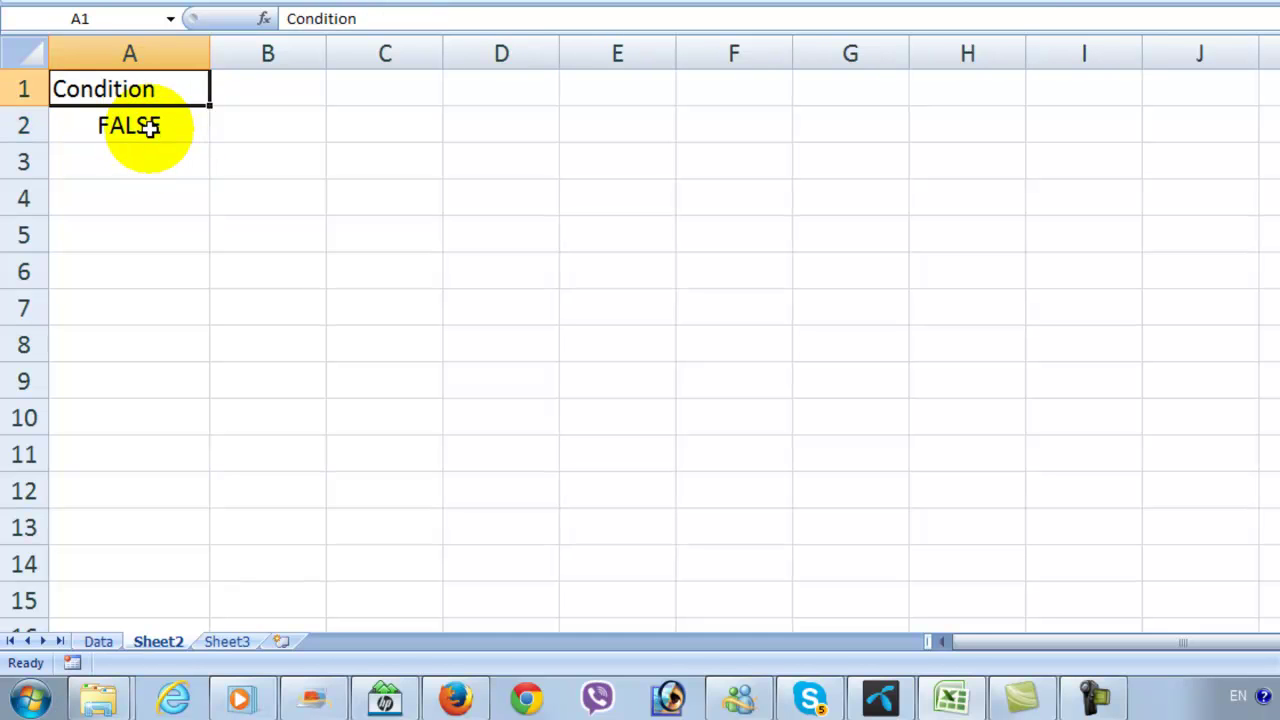
double_click(149, 126)
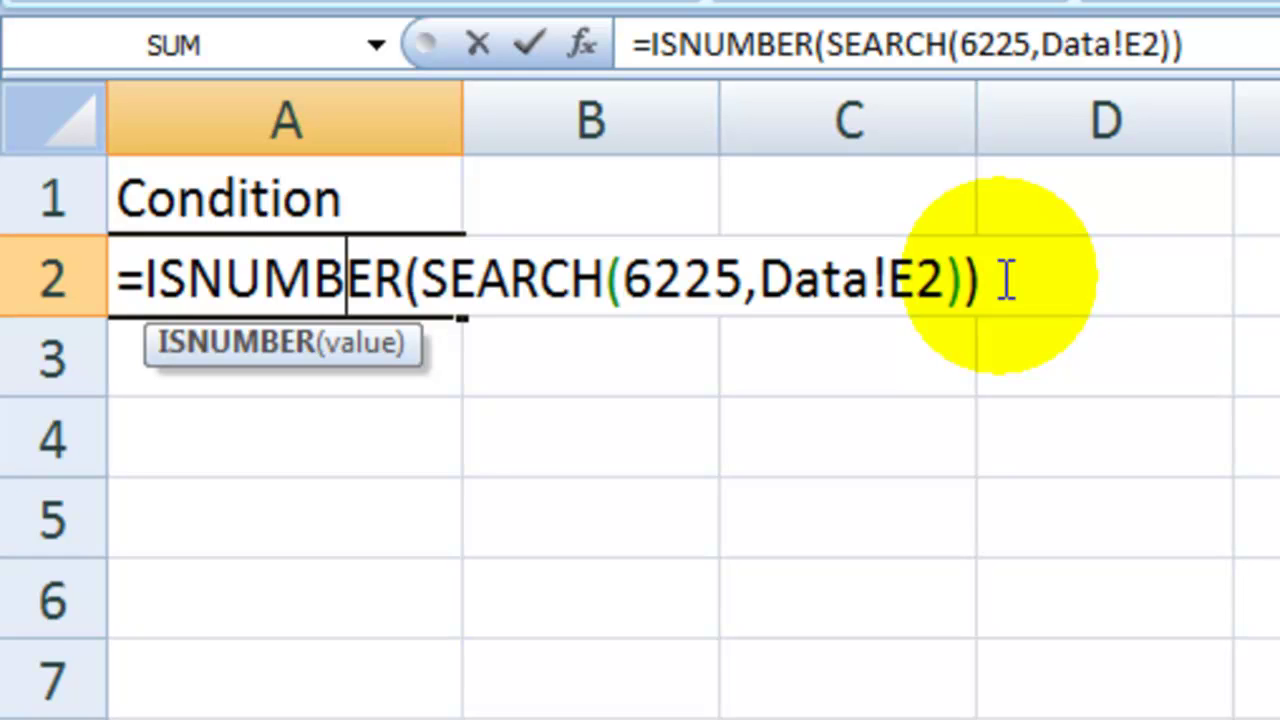
key(ctrl+Return)
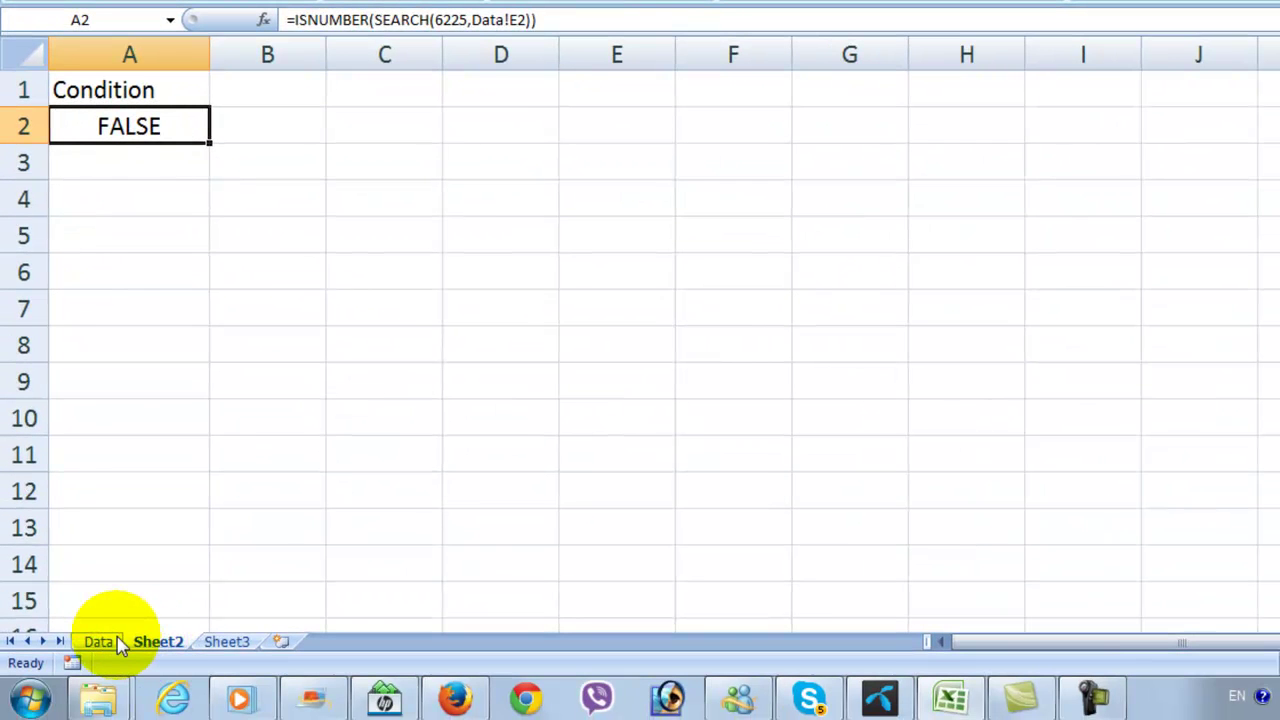
click(108, 641)
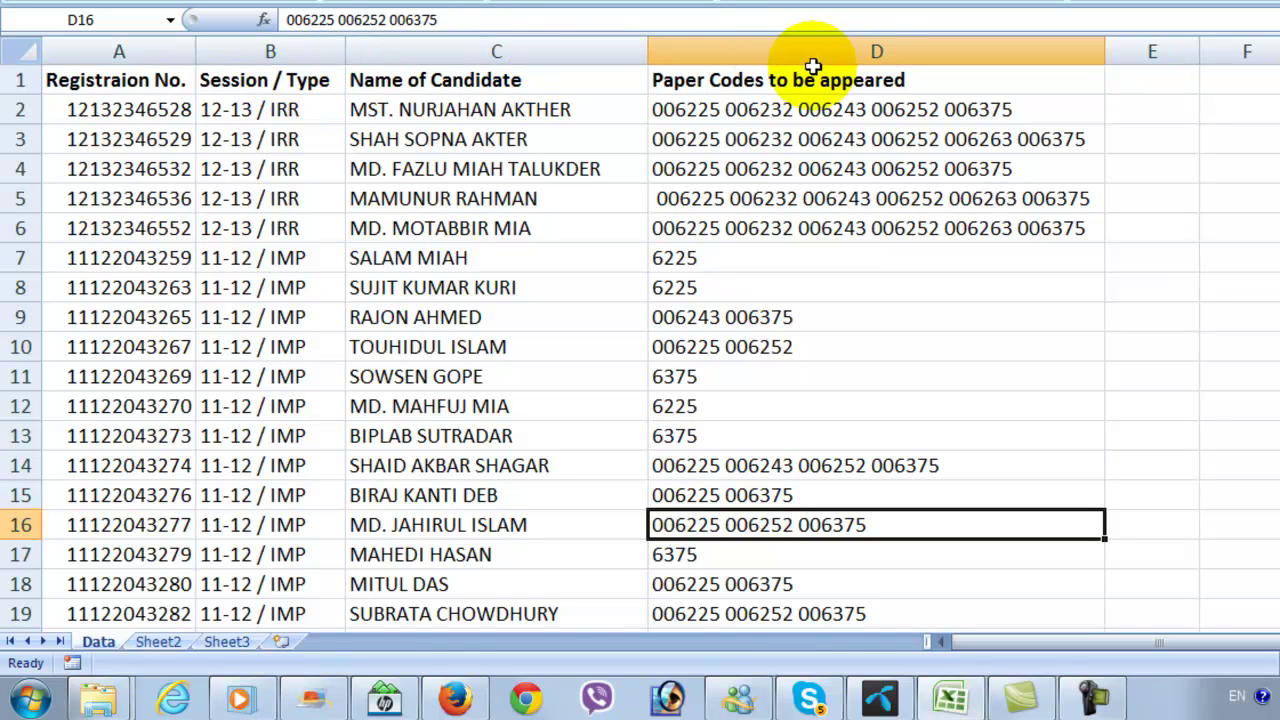
Step: Correct the cell reference in Sheet2 cell A2 so the formula reads =ISNUMBER(SEARCH(6225,Data!D2))
click(158, 643)
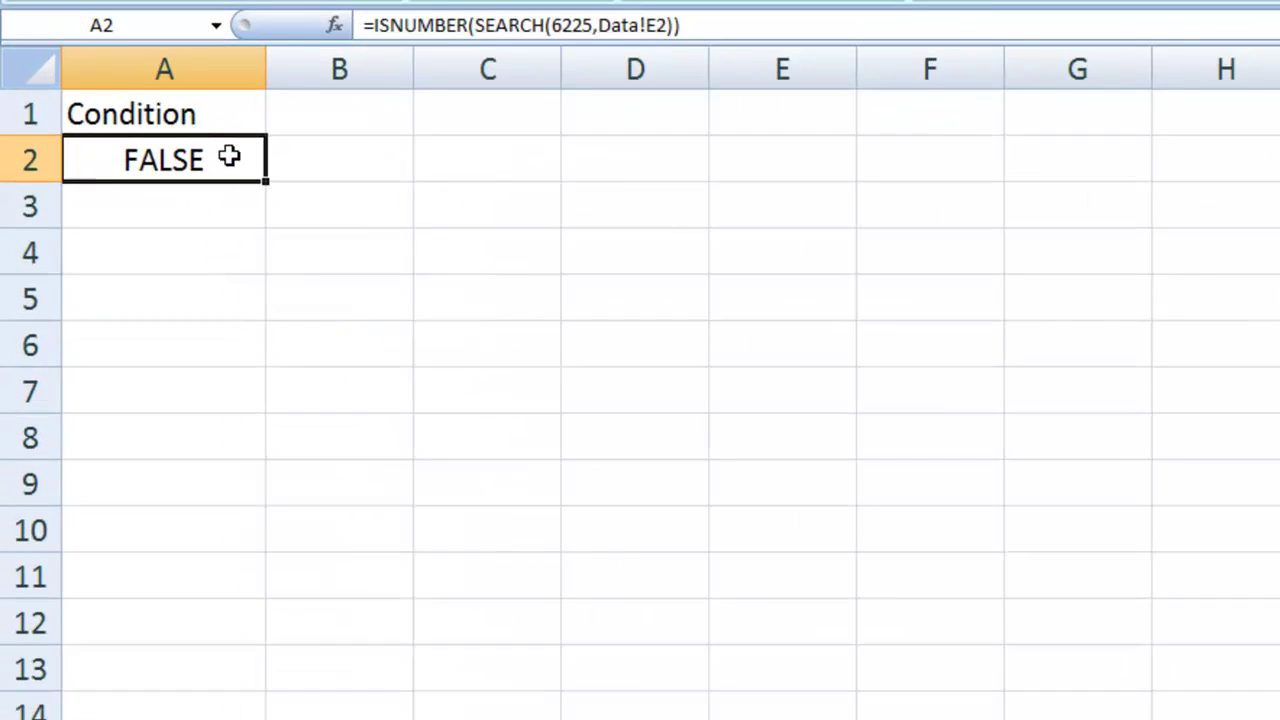
double_click(229, 157)
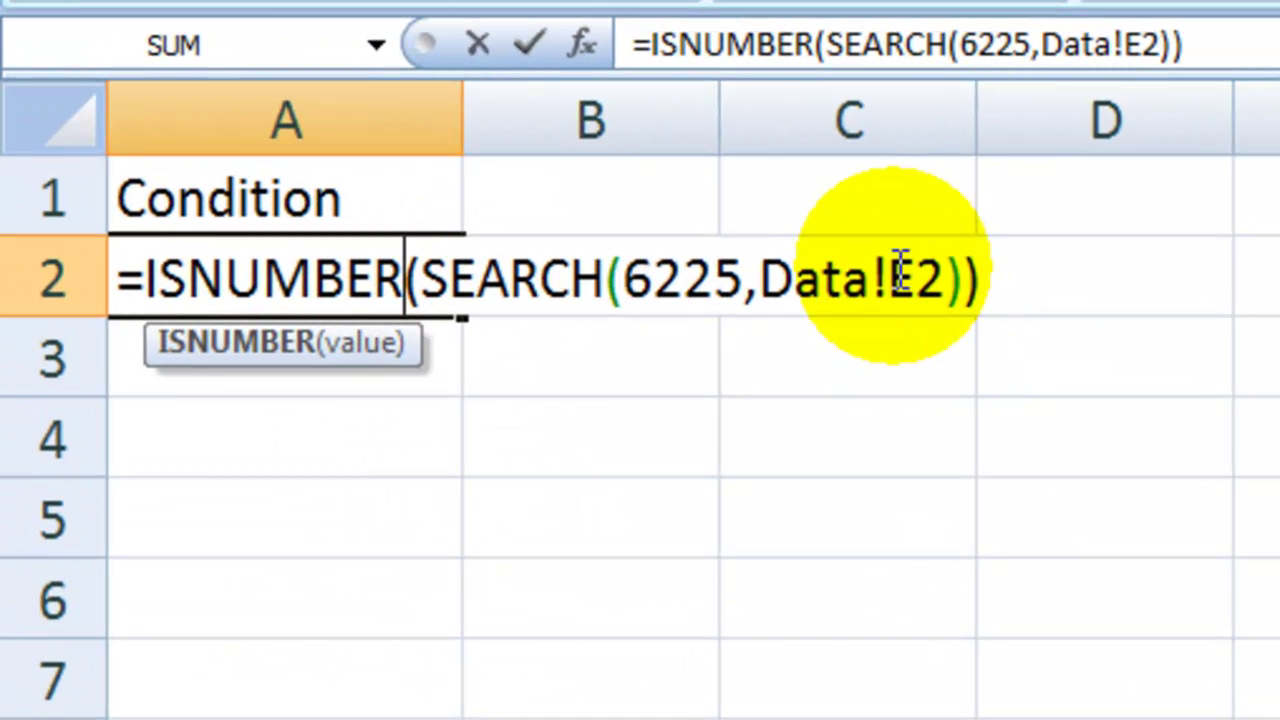
click(898, 268)
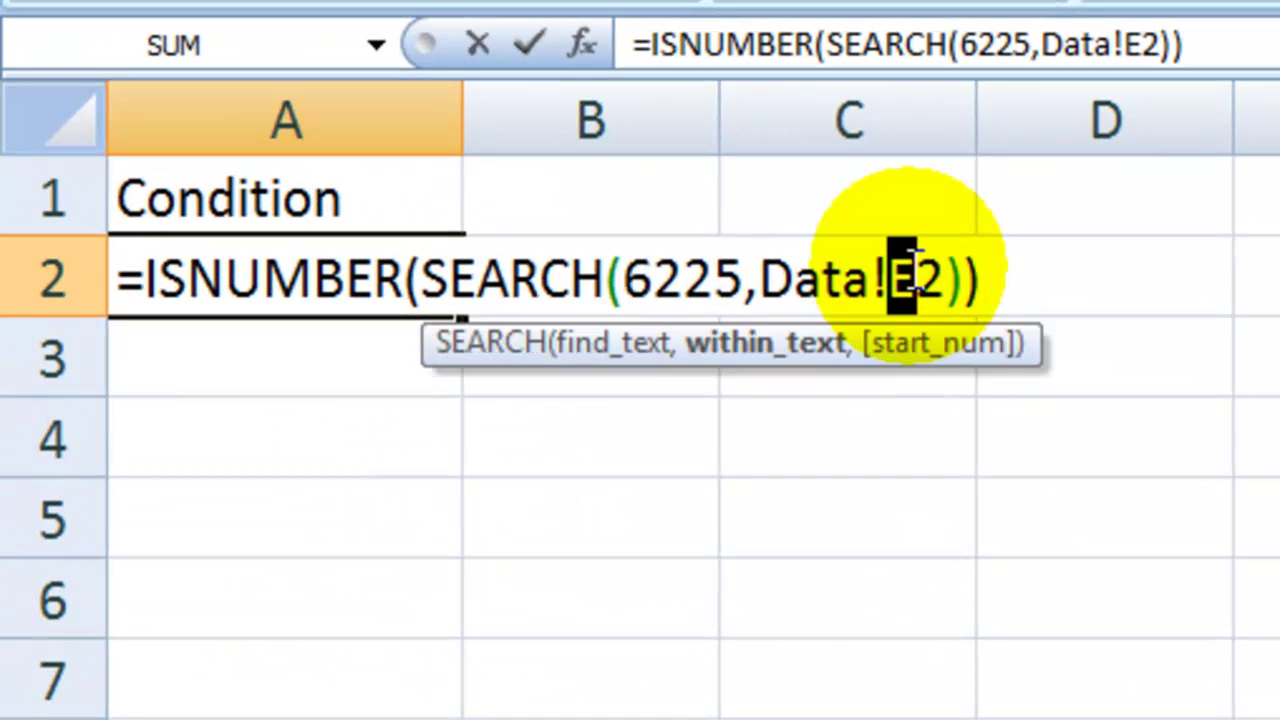
text(D)
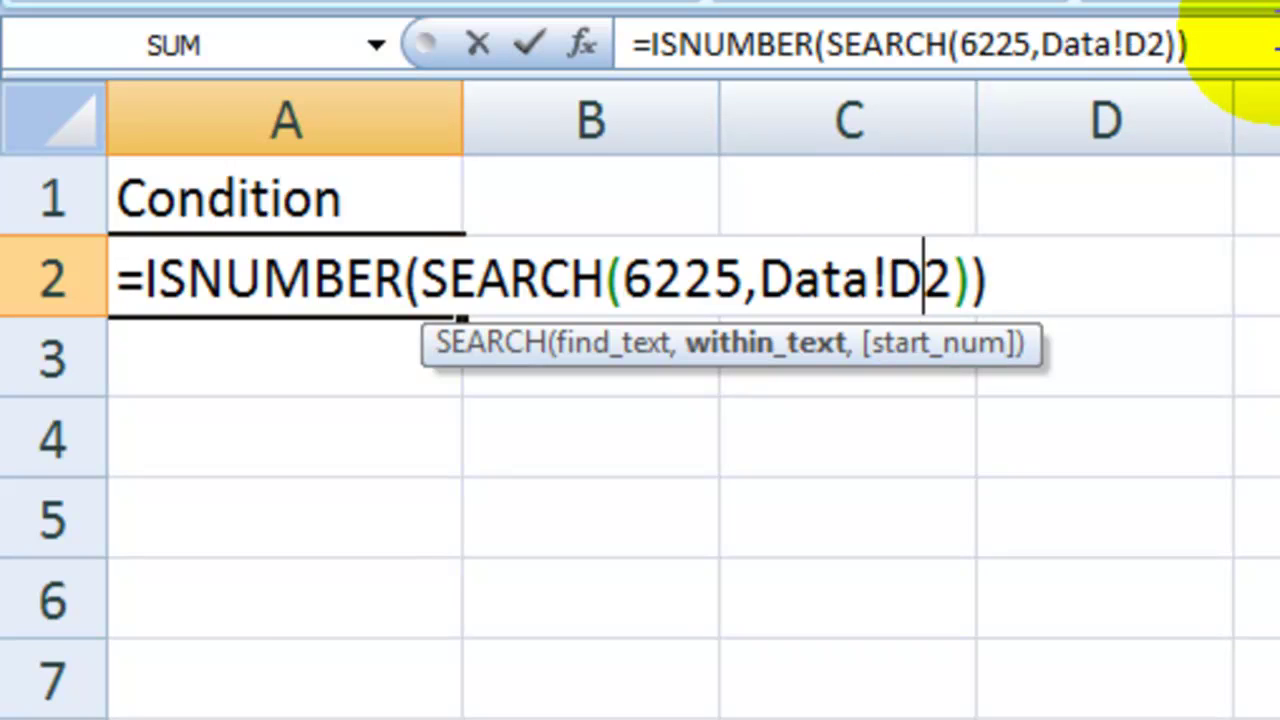
click(1270, 32)
key(Return)
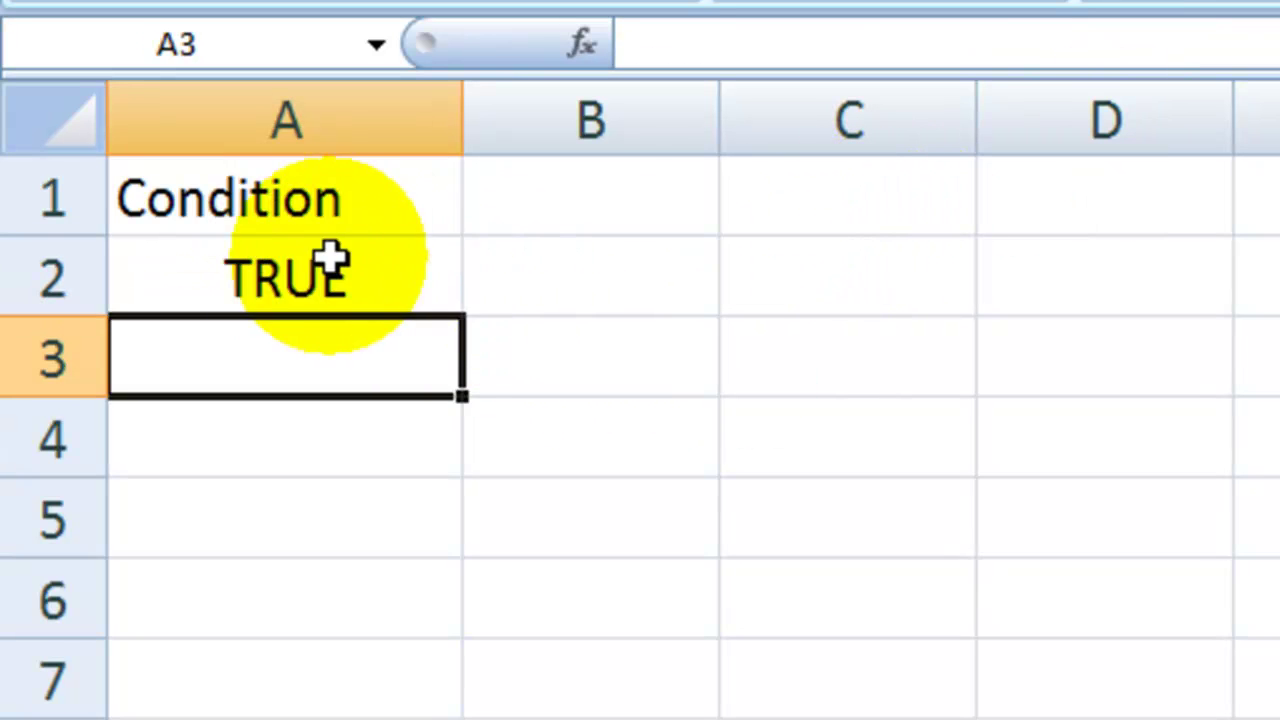
click(370, 283)
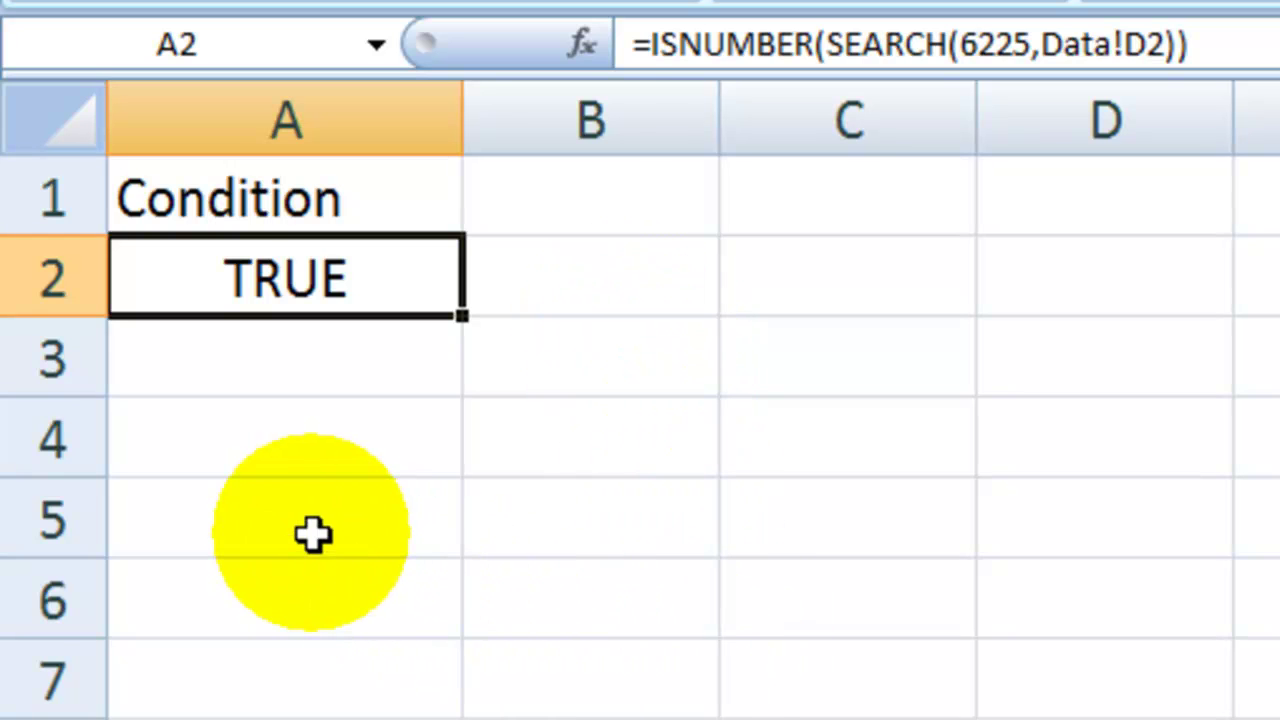
Step: Start an Advanced Filter from Sheet2 cell A6 and choose to copy the results to another location
click(316, 601)
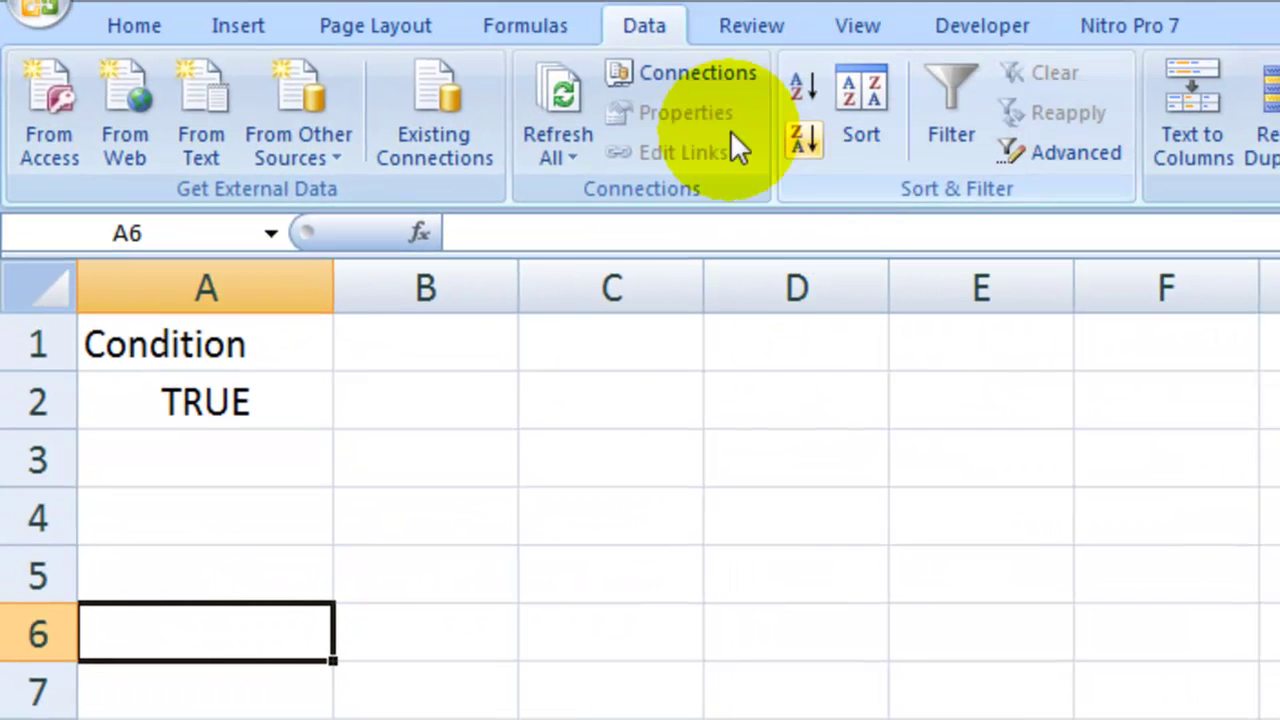
click(160, 18)
click(650, 24)
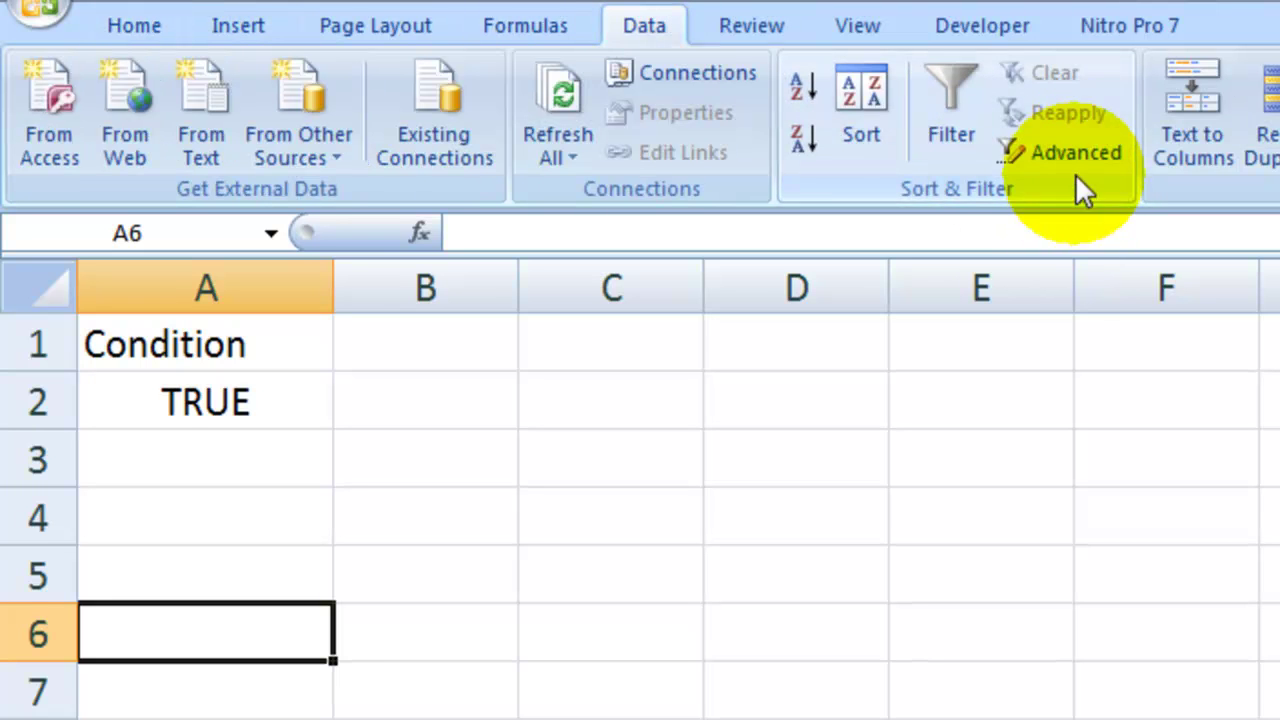
click(1075, 155)
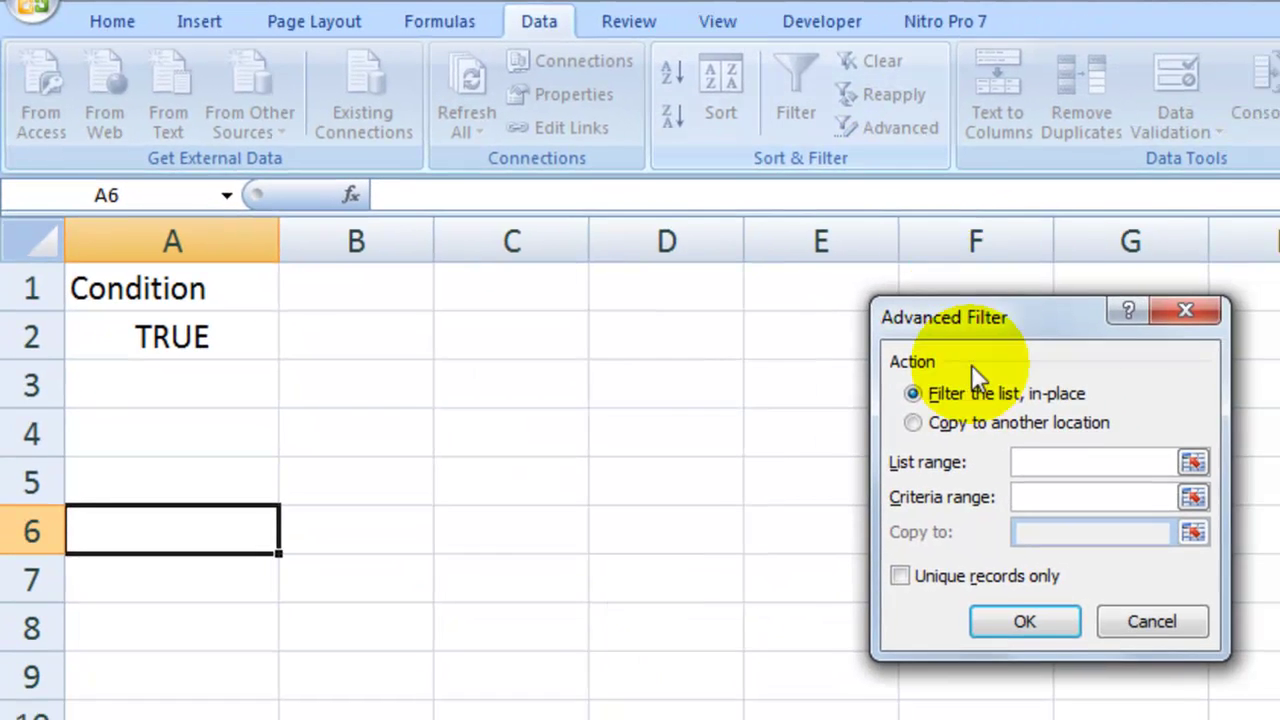
click(1048, 485)
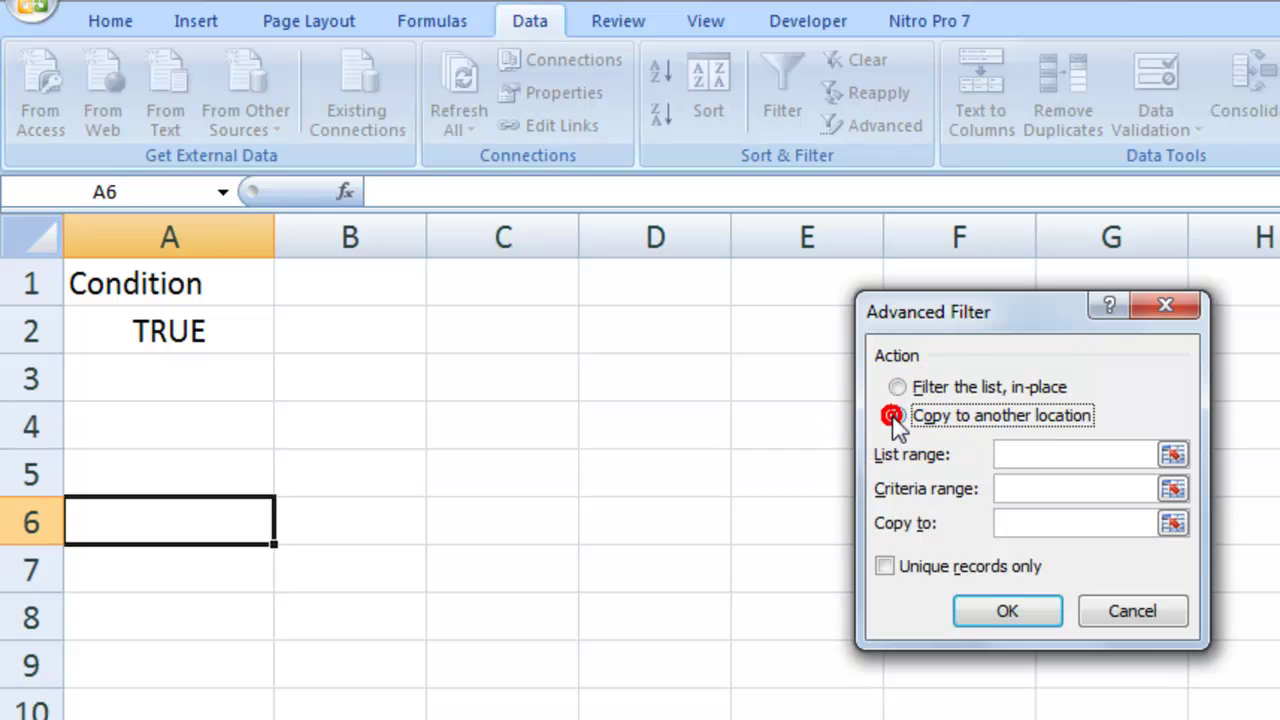
Step: Set the Advanced Filter's list range to A1:D40 on the Data sheet
click(1173, 451)
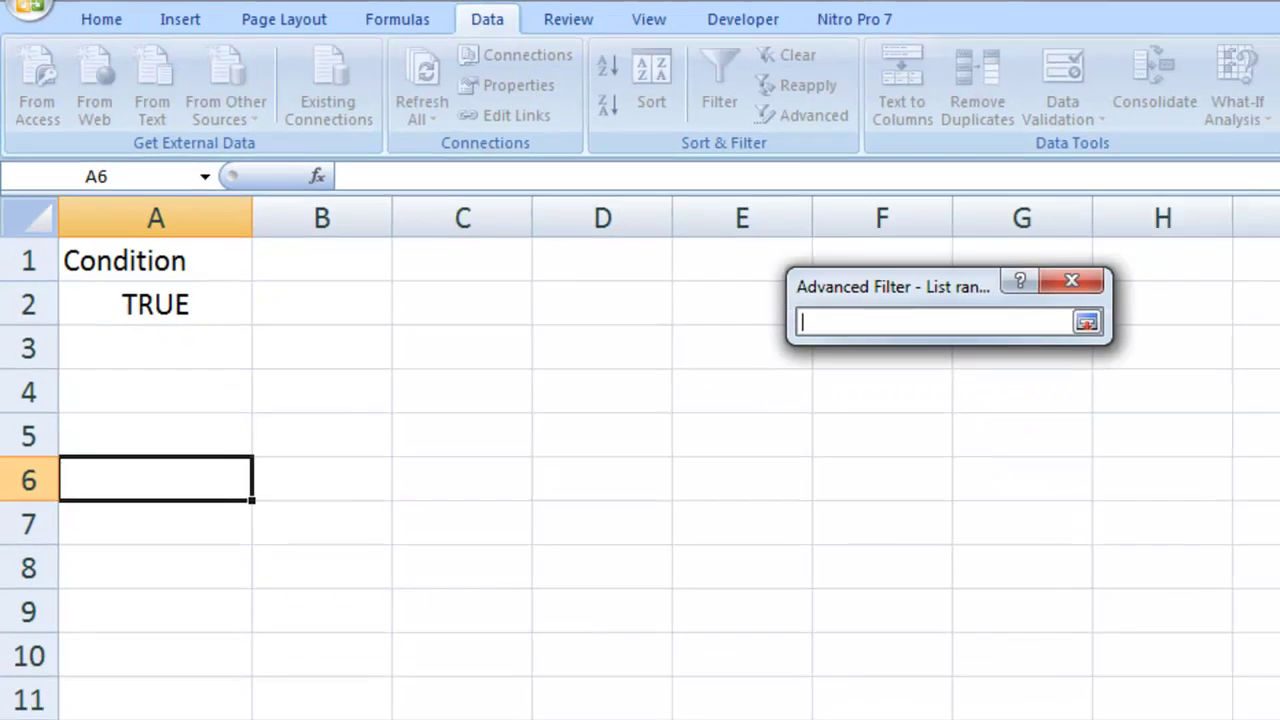
click(89, 705)
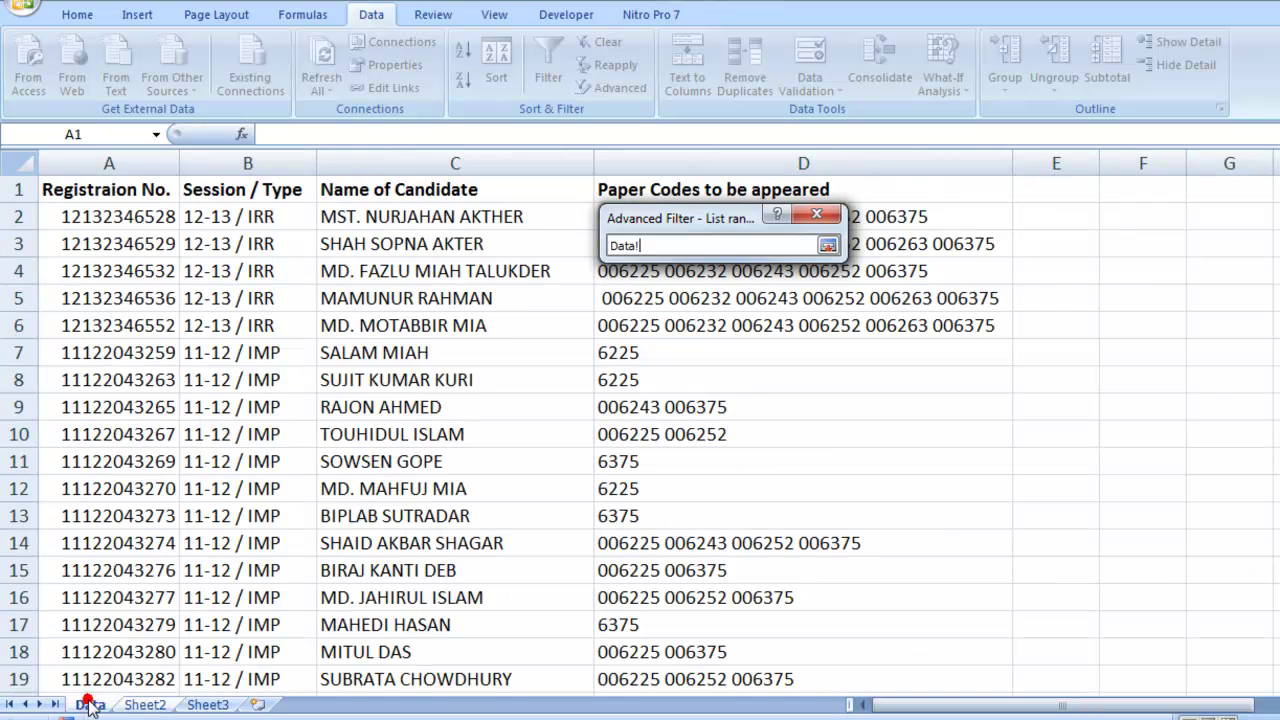
drag(720, 218, 697, 315)
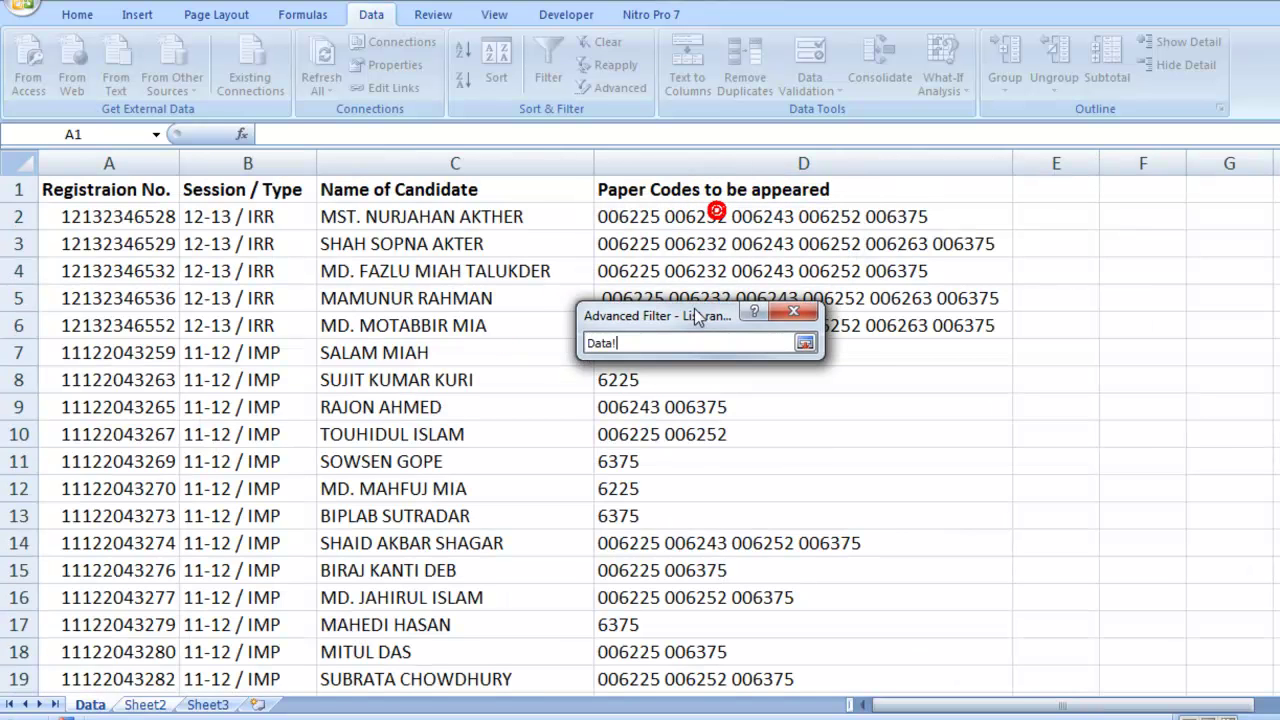
drag(67, 198, 877, 641)
click(805, 344)
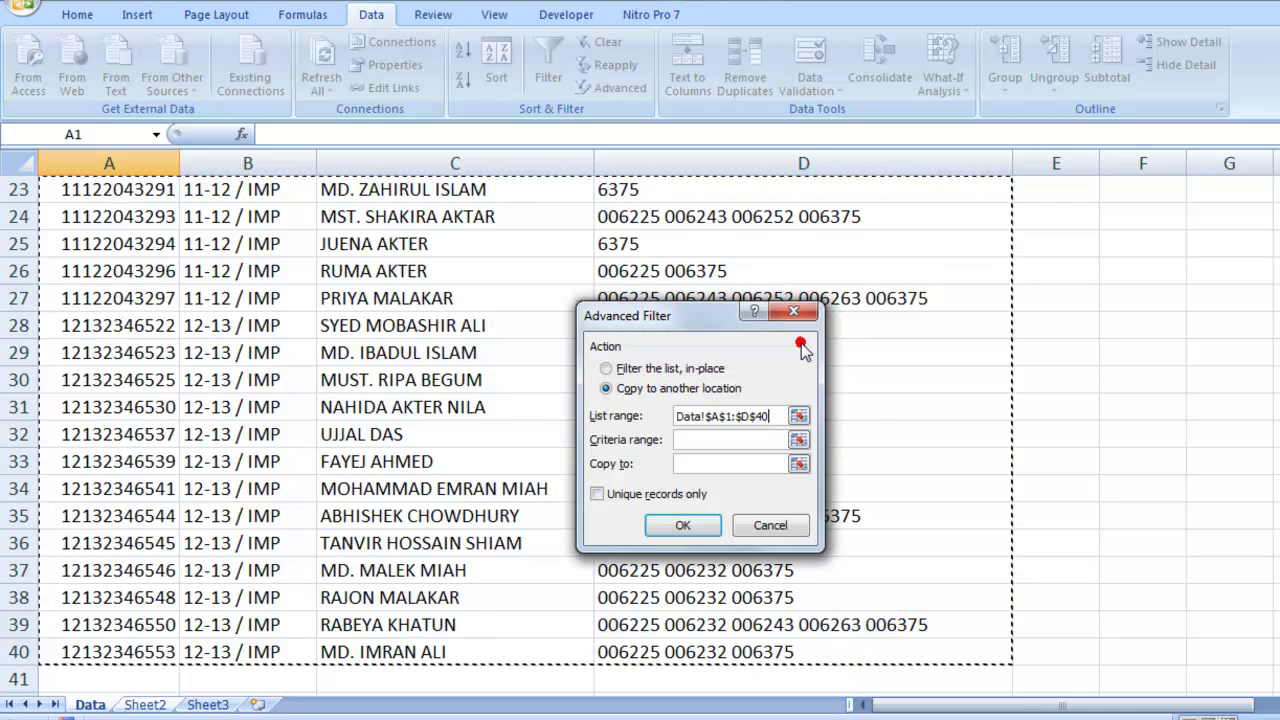
Step: Set the Advanced Filter's criteria range to the condition cells A1:A2 on Sheet2
click(800, 441)
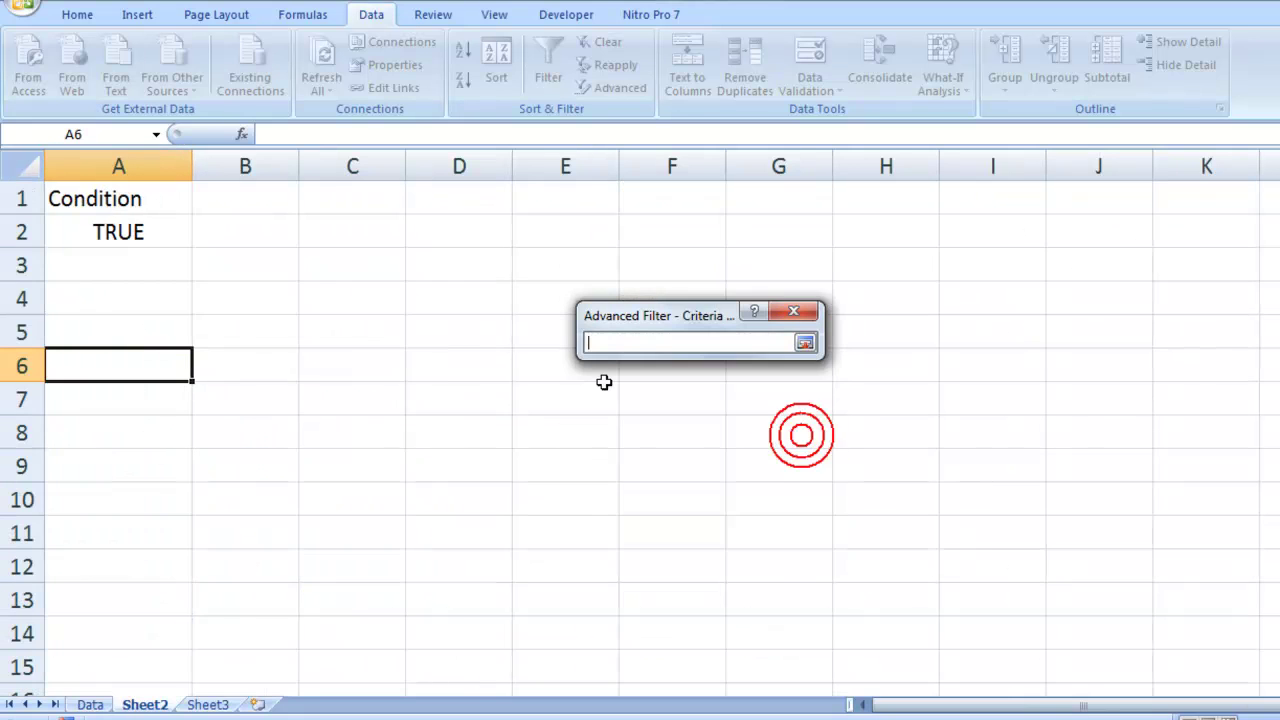
drag(154, 197, 162, 231)
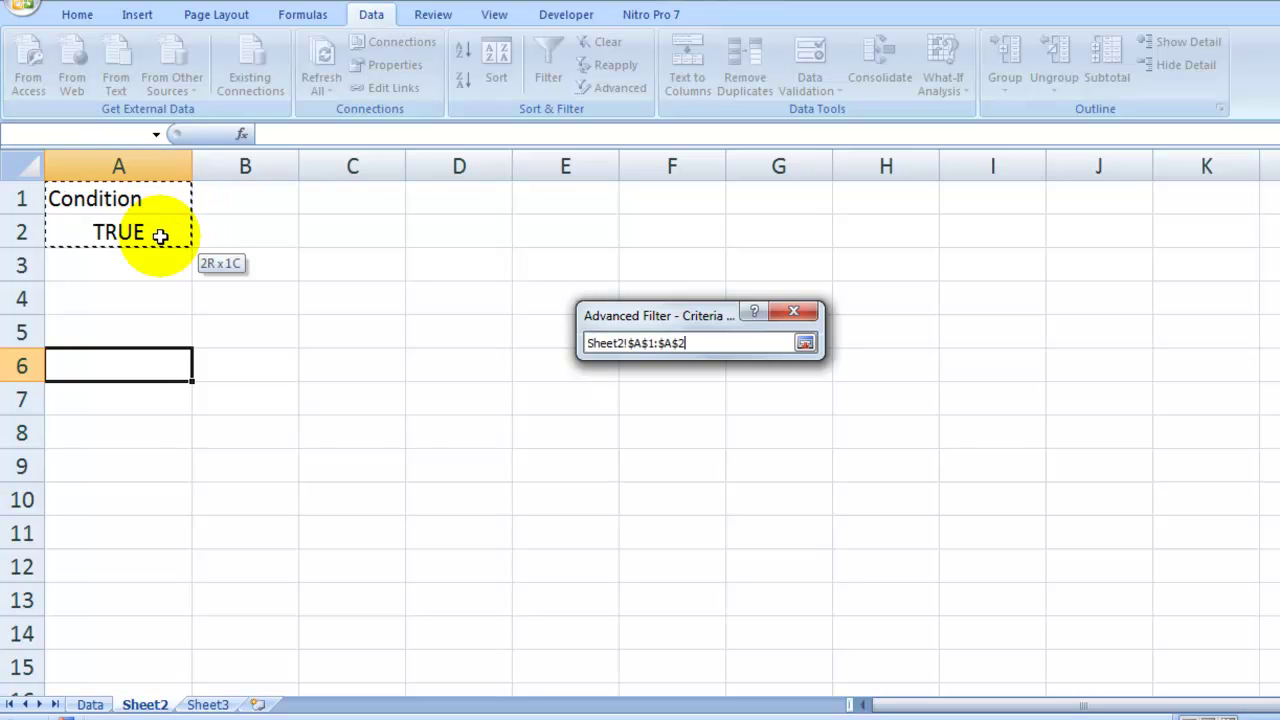
click(805, 344)
Step: Set the copy destination to Sheet2 cell A6 and run the Advanced Filter
click(798, 464)
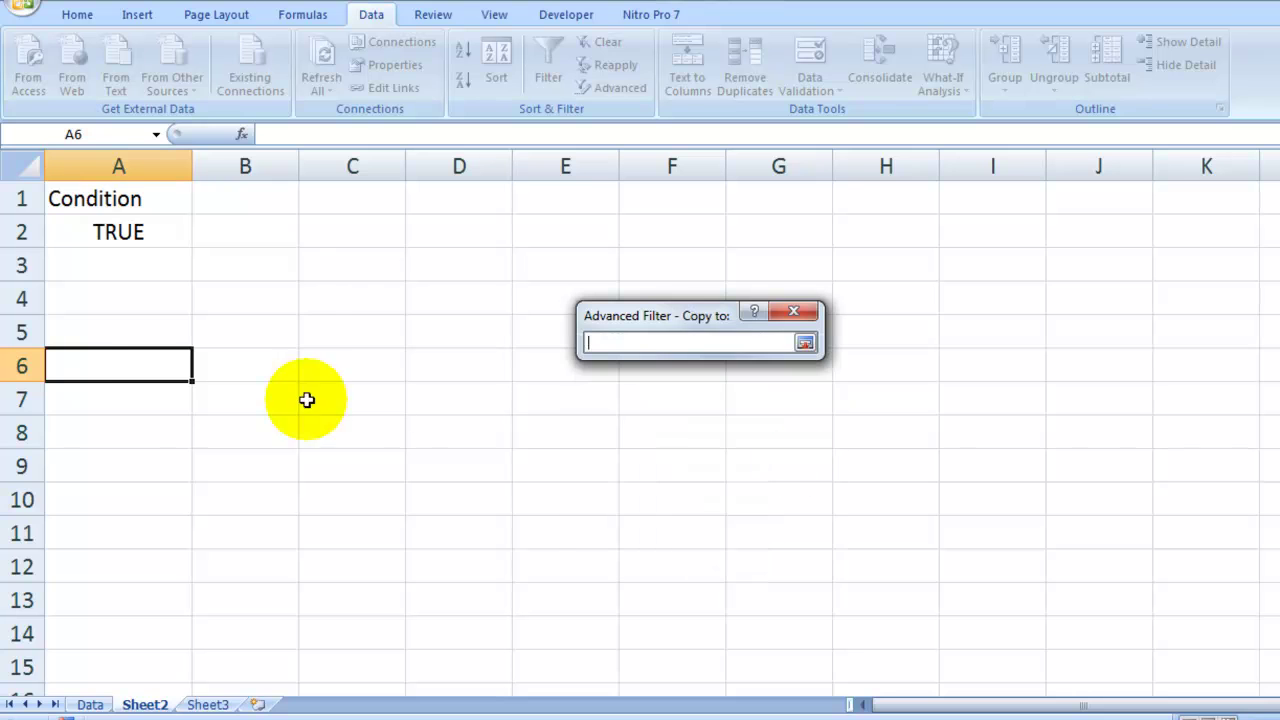
click(91, 365)
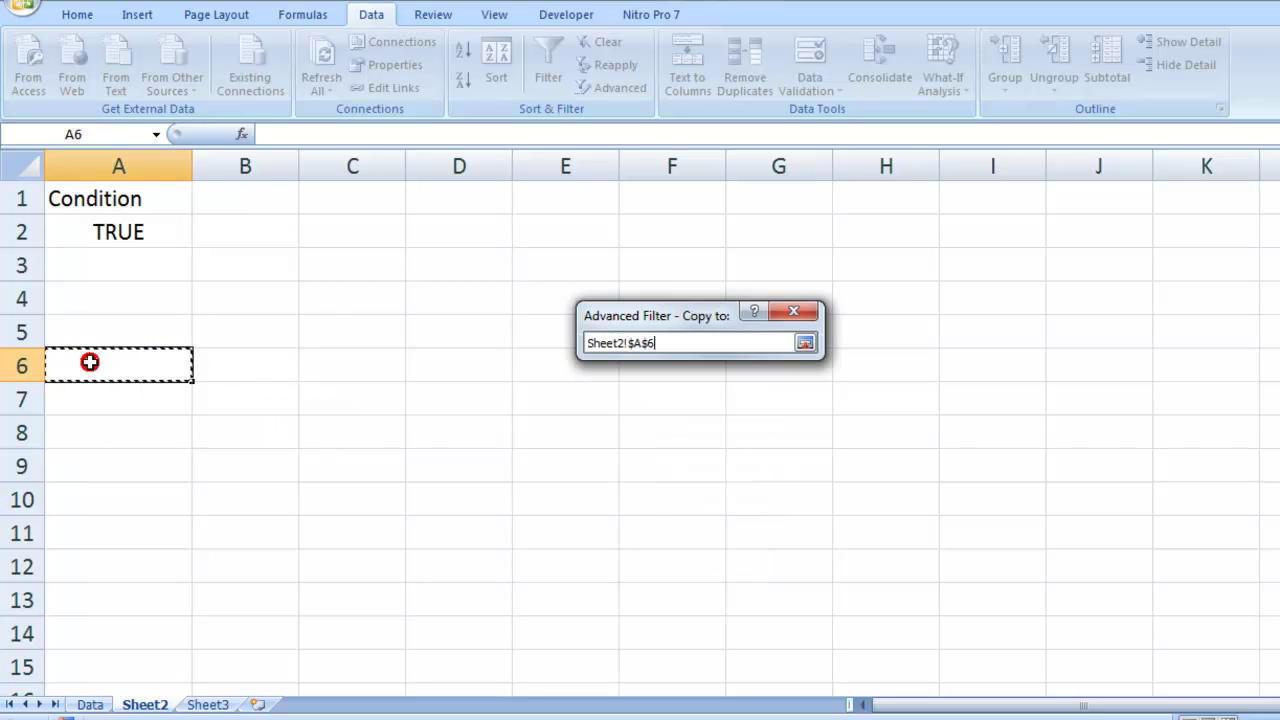
click(805, 343)
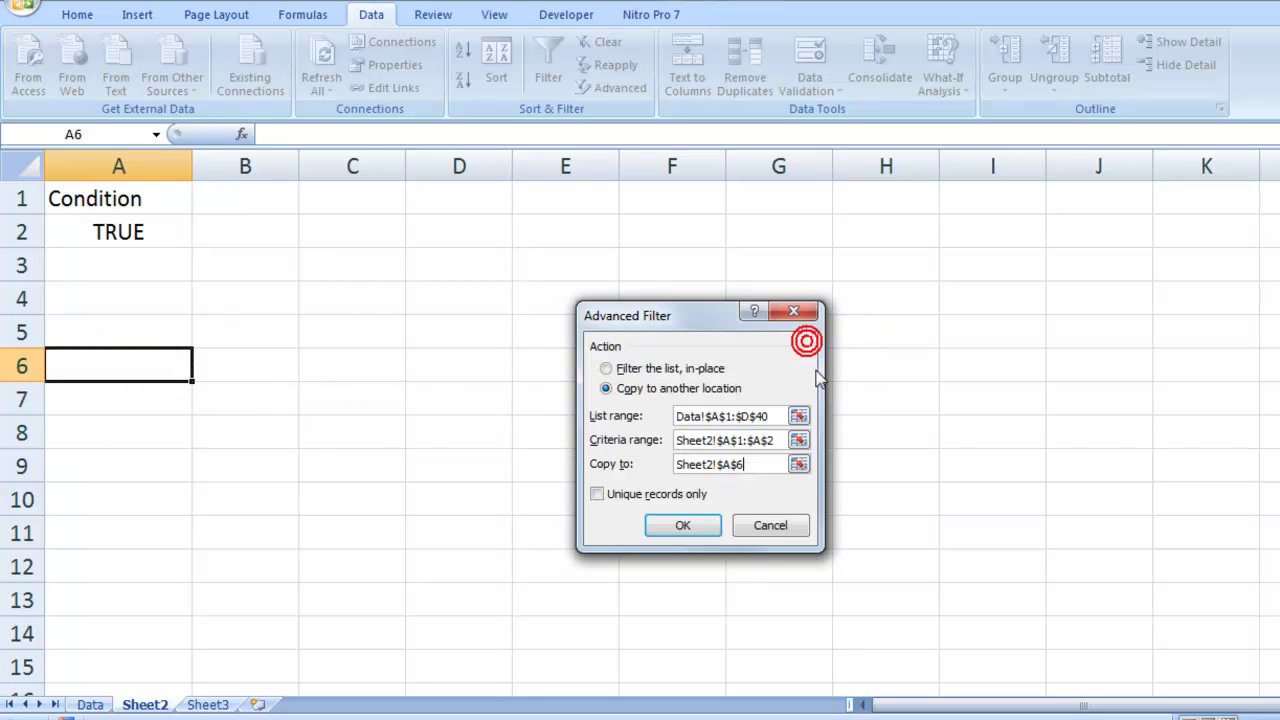
click(692, 520)
click(692, 520)
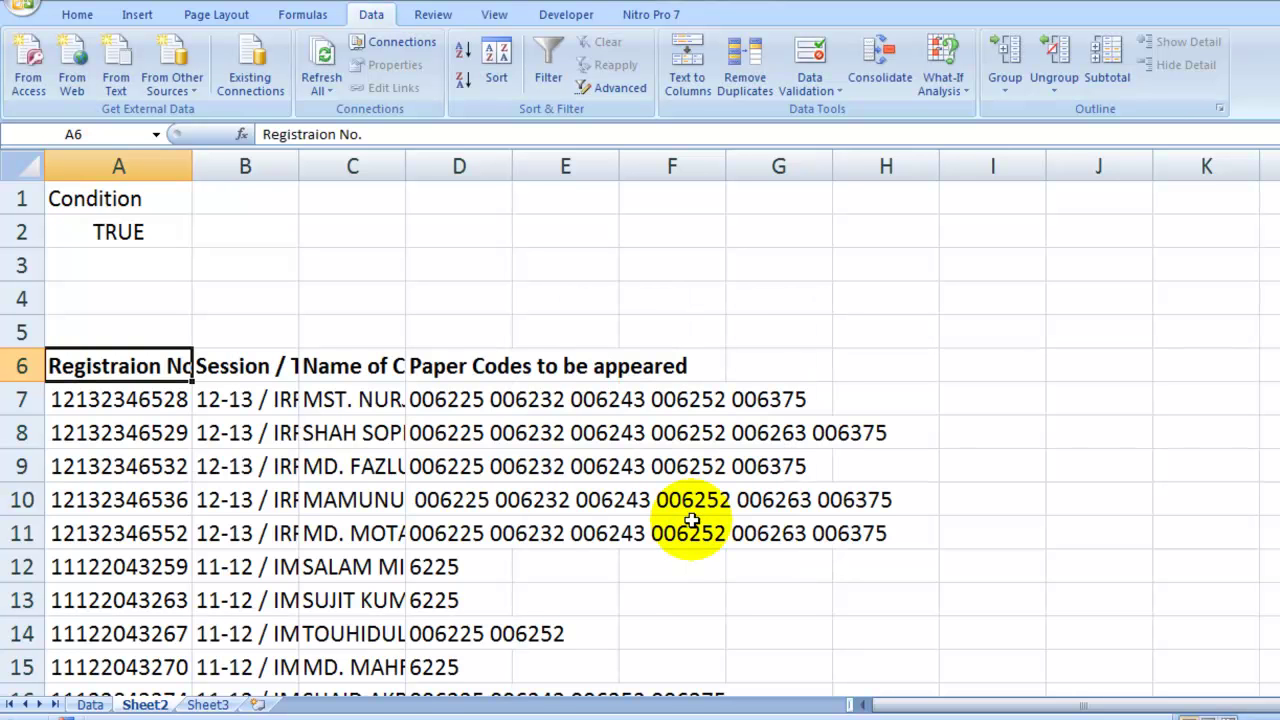
Step: Look through the extracted rows on Sheet2 to check that every candidate's paper codes include 6225
drag(1016, 702, 863, 697)
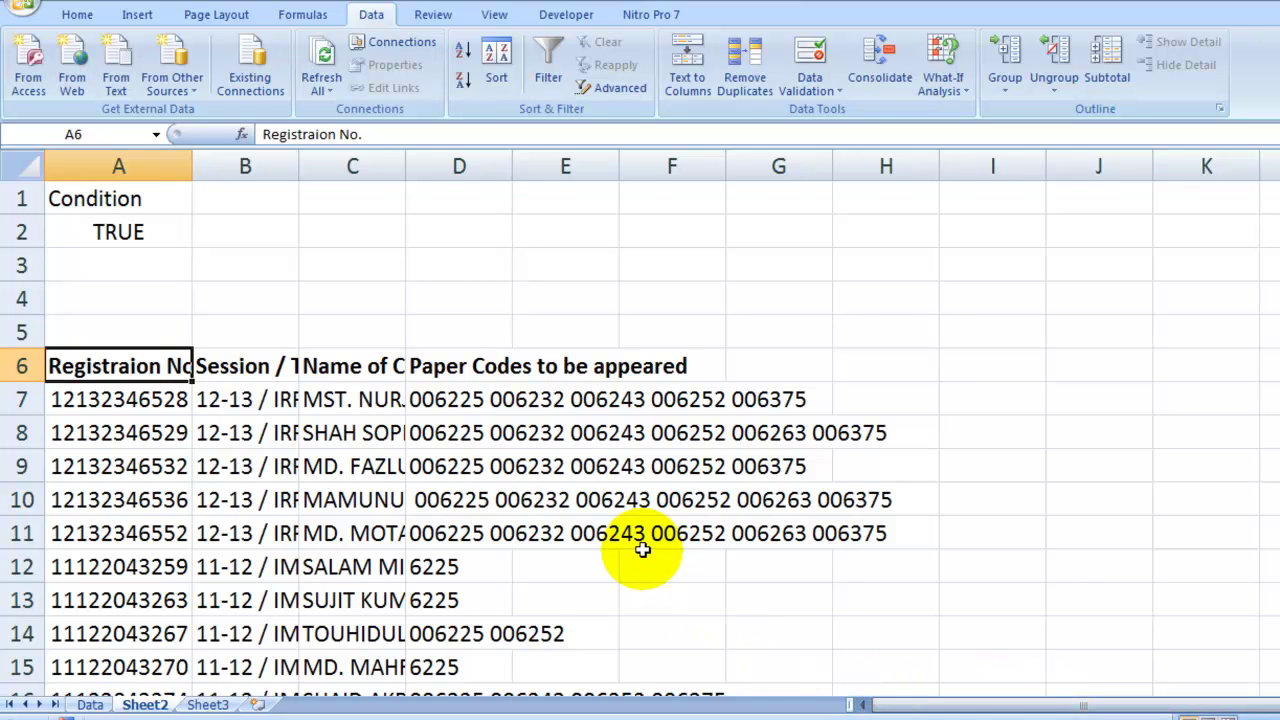
scroll(631, 513, down, 5)
scroll(631, 513, down, 5)
scroll(623, 497, up, 3)
scroll(623, 497, up, 1)
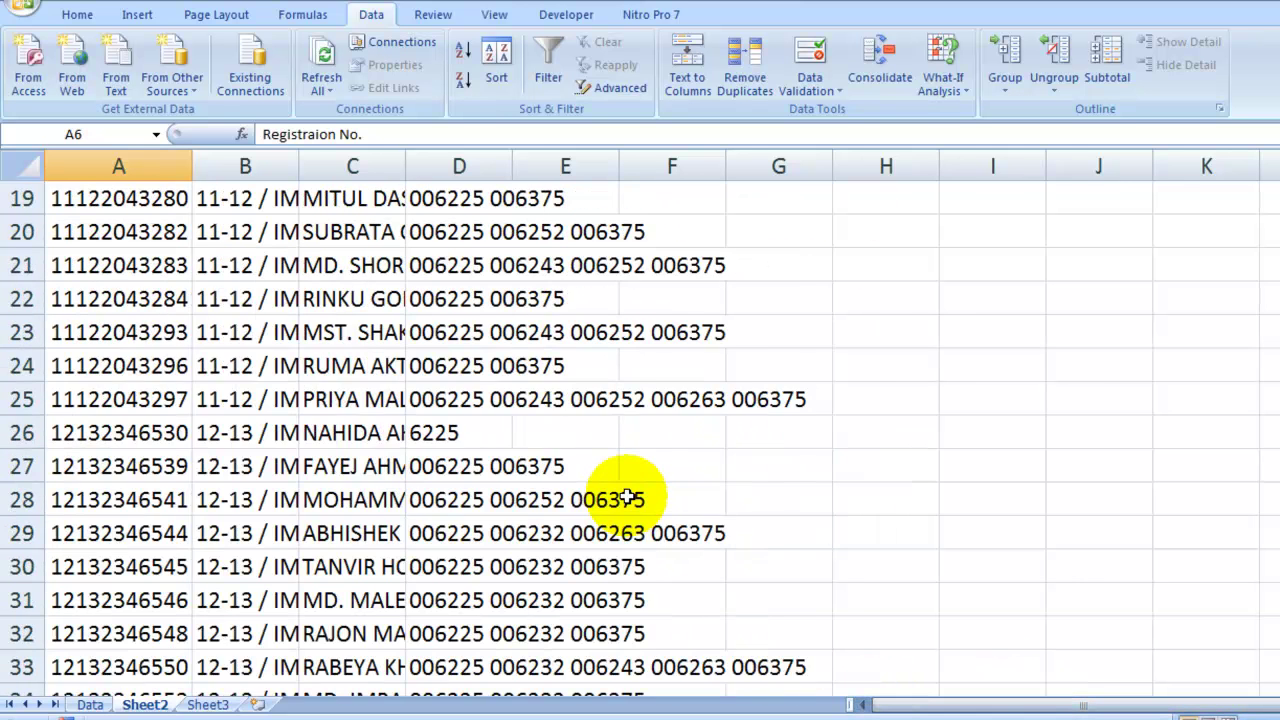
scroll(625, 497, down, 1)
scroll(625, 497, up, 6)
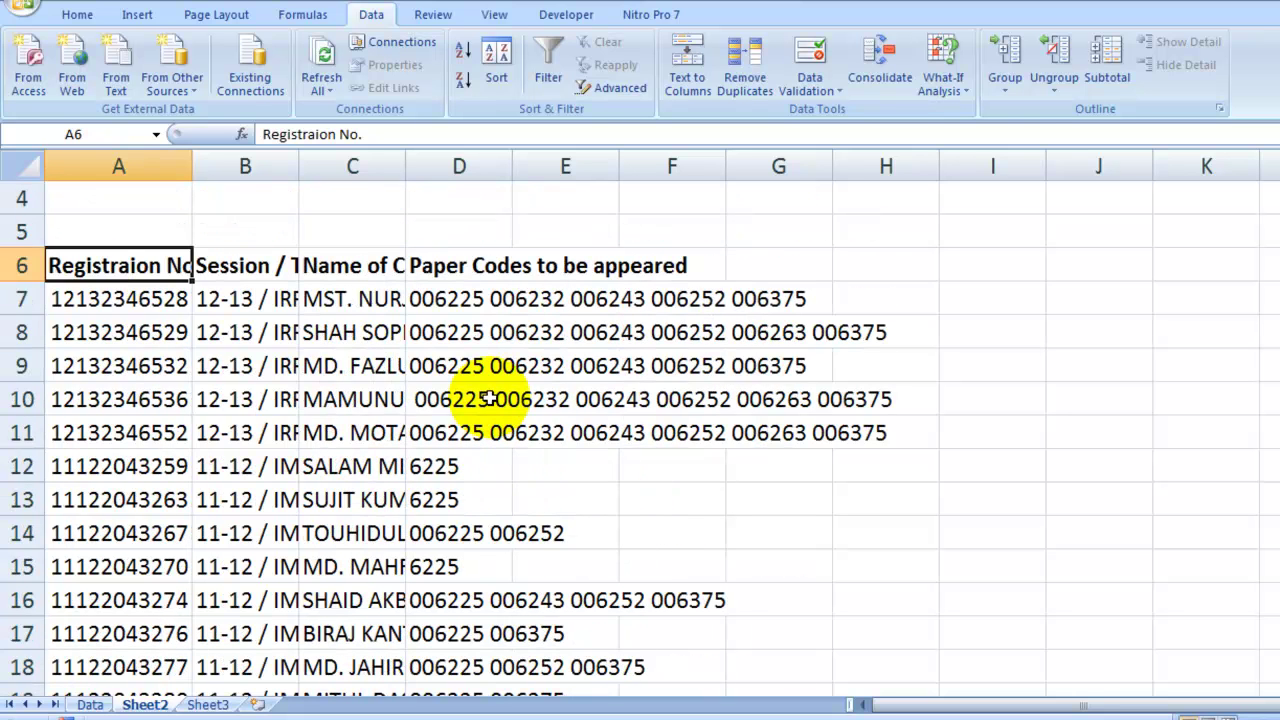
Step: Select the extracted registration numbers A7:A34 on Sheet2 to count them, and compare the extract with the full list on the Data sheet
click(258, 362)
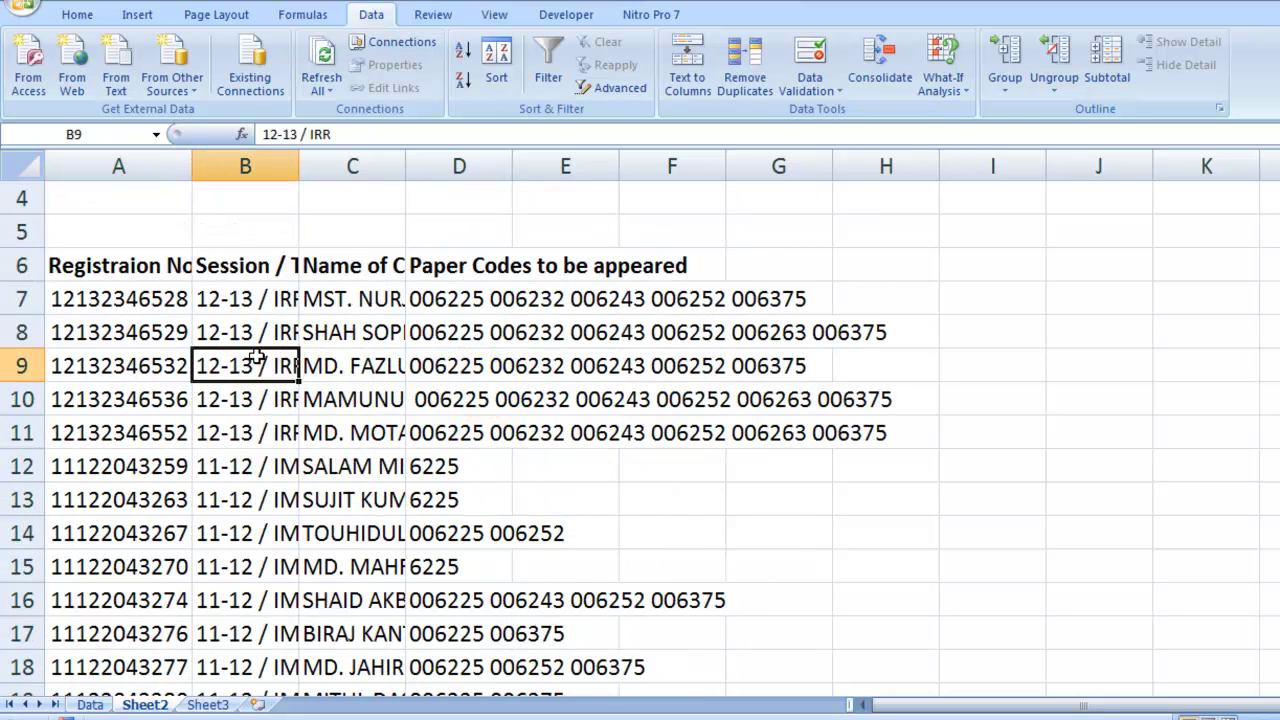
drag(119, 299, 227, 662)
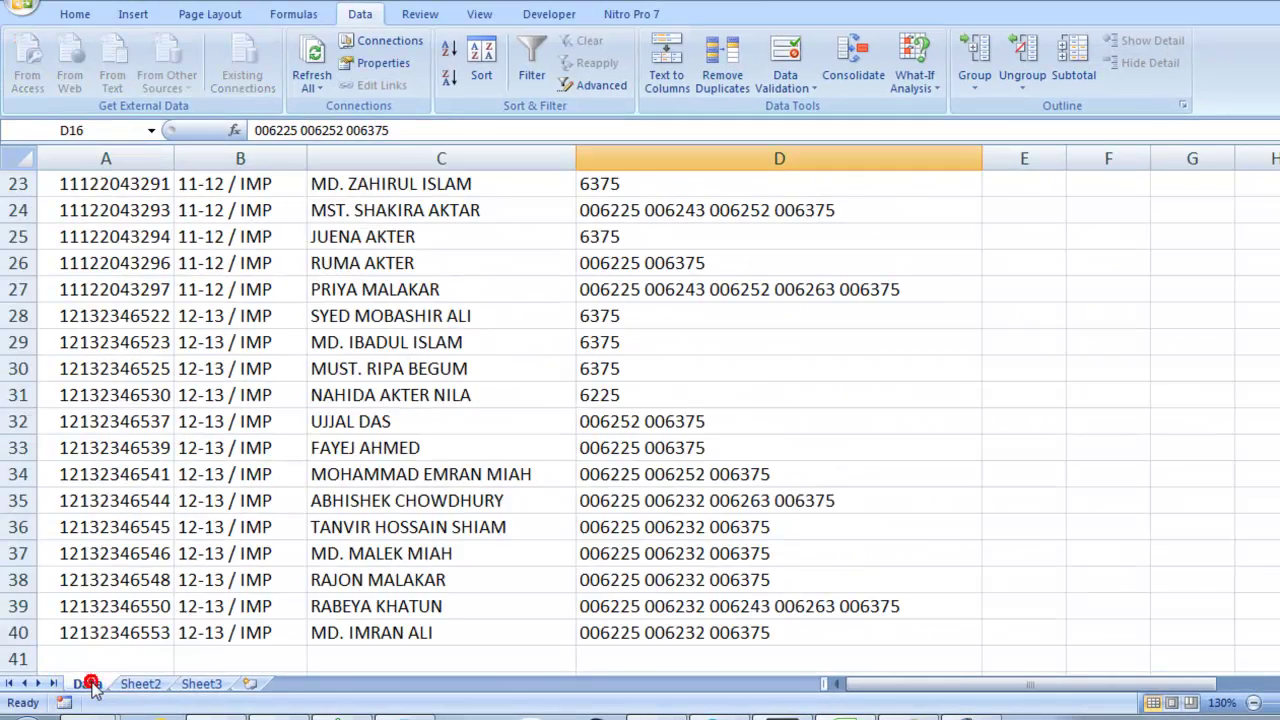
scroll(400, 455, up, 7)
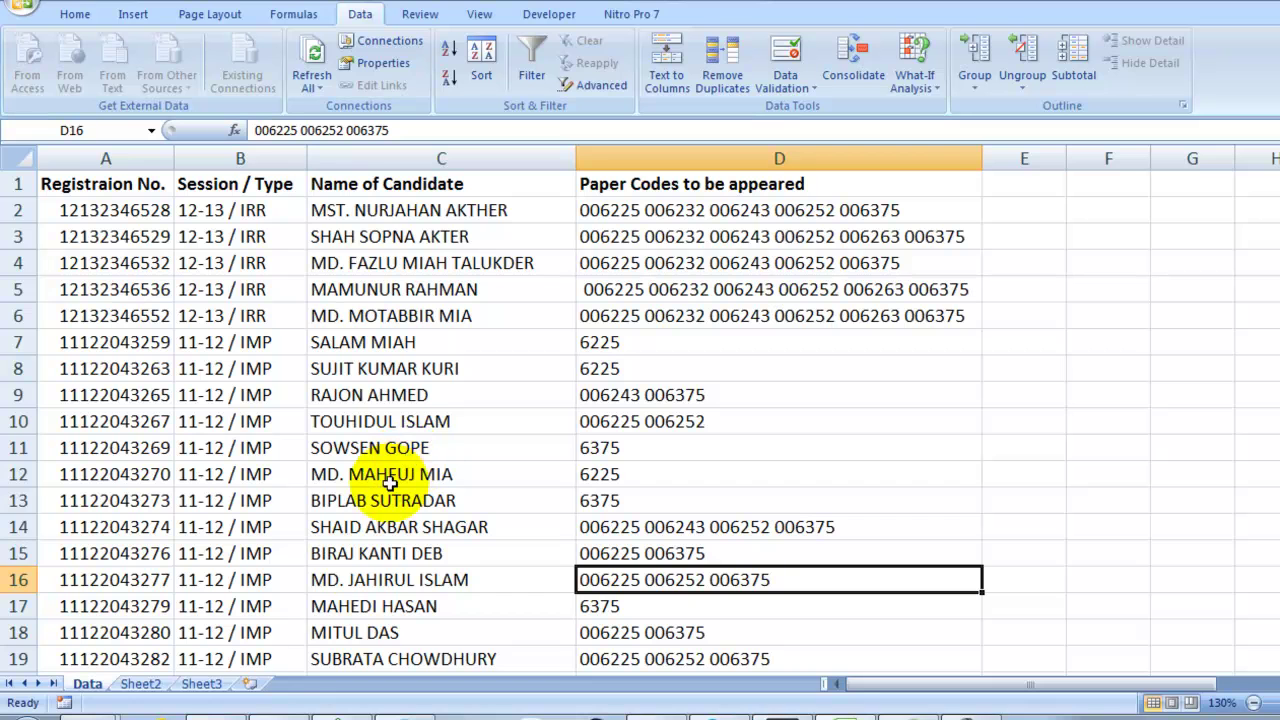
click(140, 684)
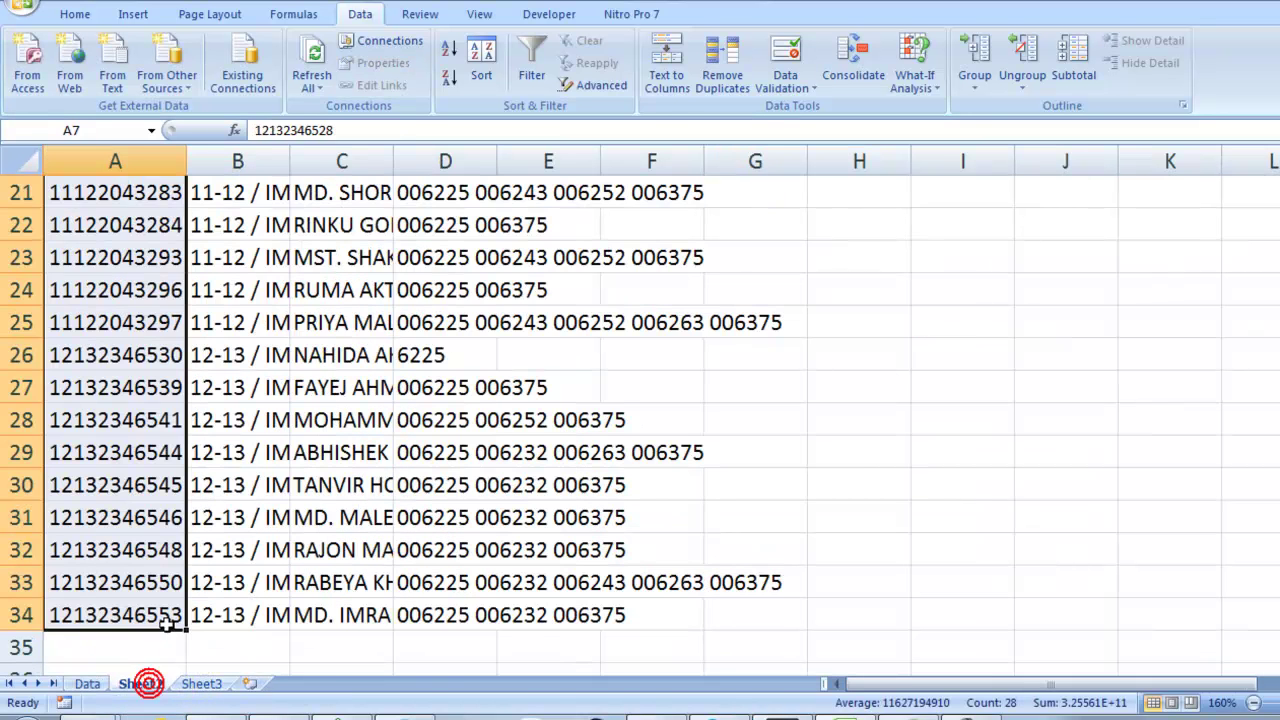
scroll(123, 229, up, 7)
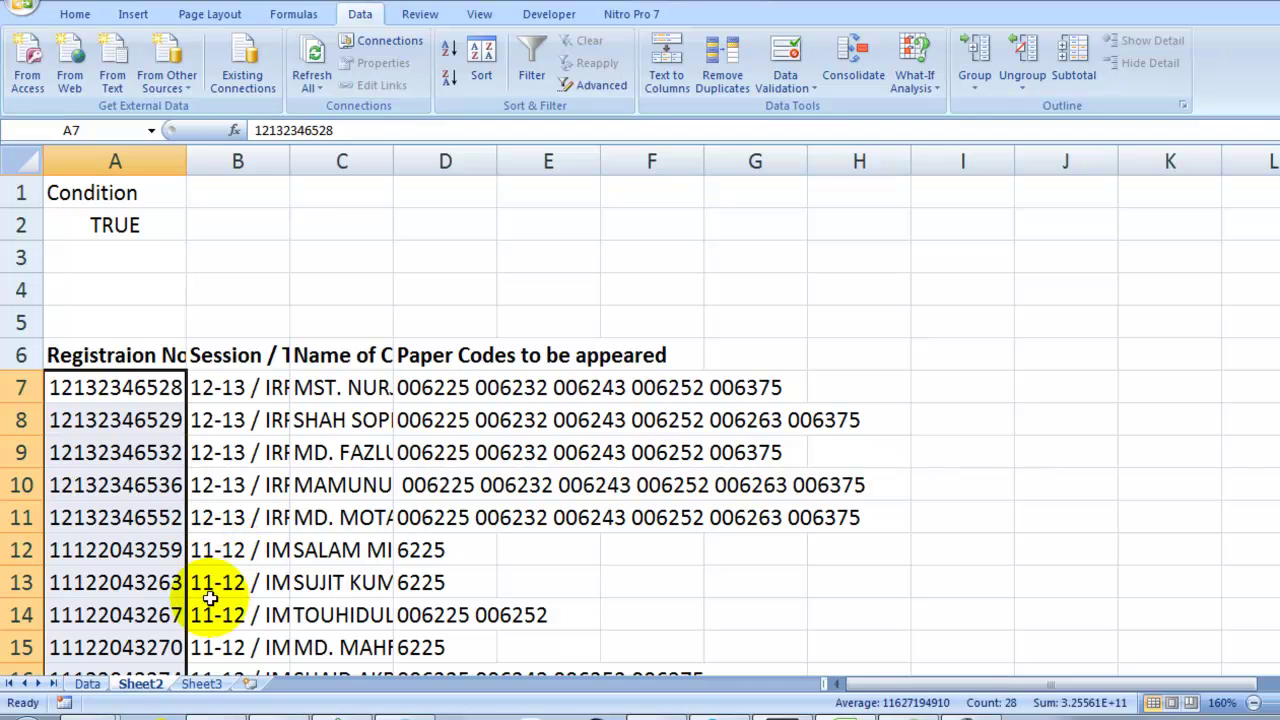
Step: Revisit the source list on the Data sheet, and inspect the condition formula in Sheet2 cell A2
click(88, 684)
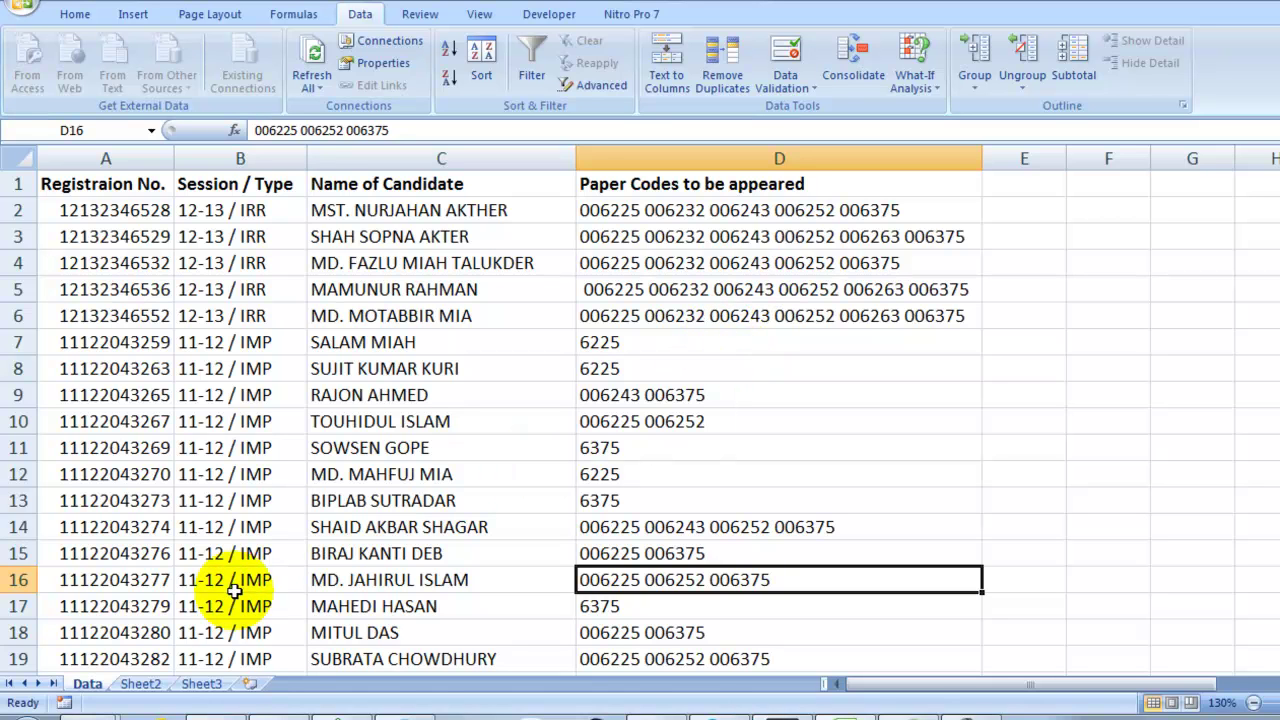
click(140, 684)
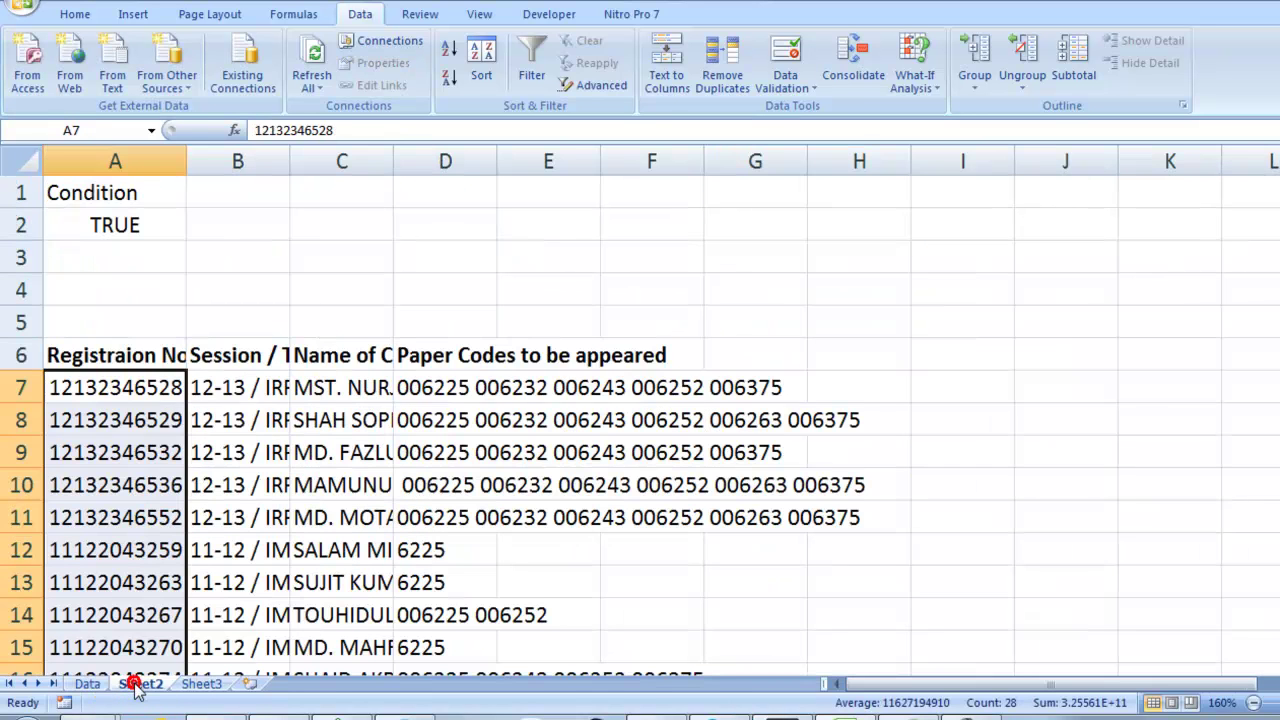
click(150, 222)
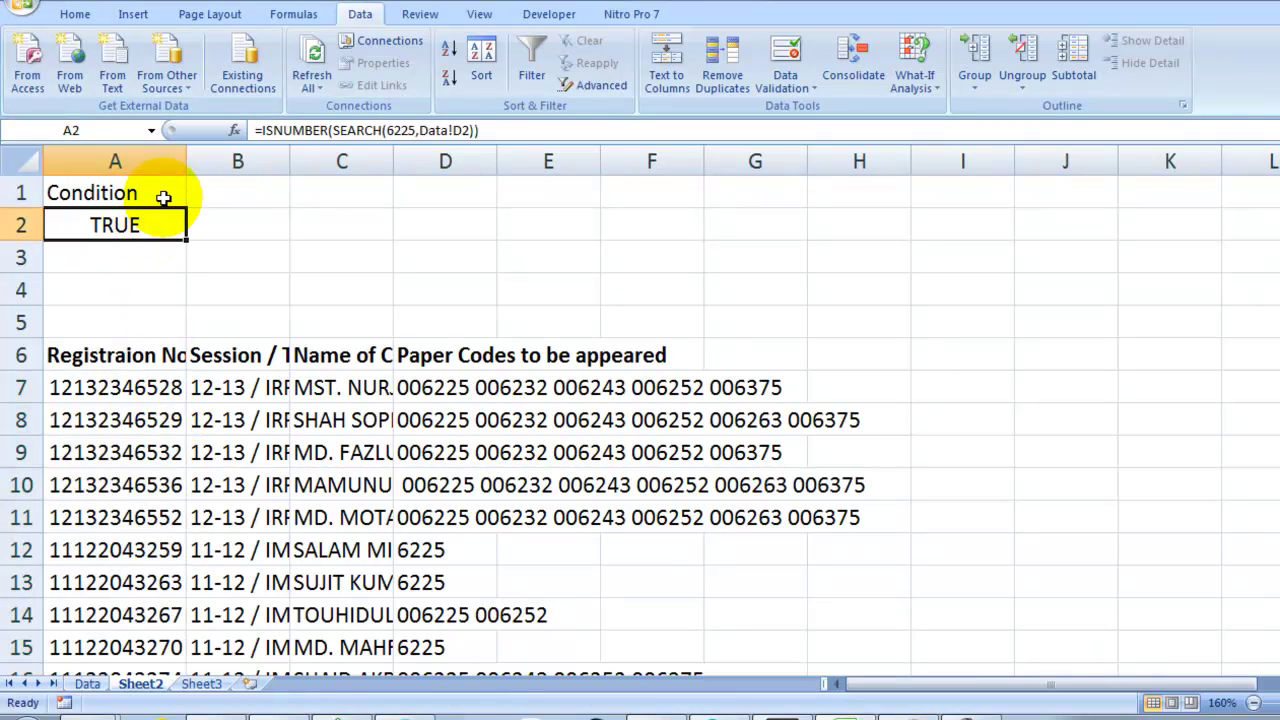